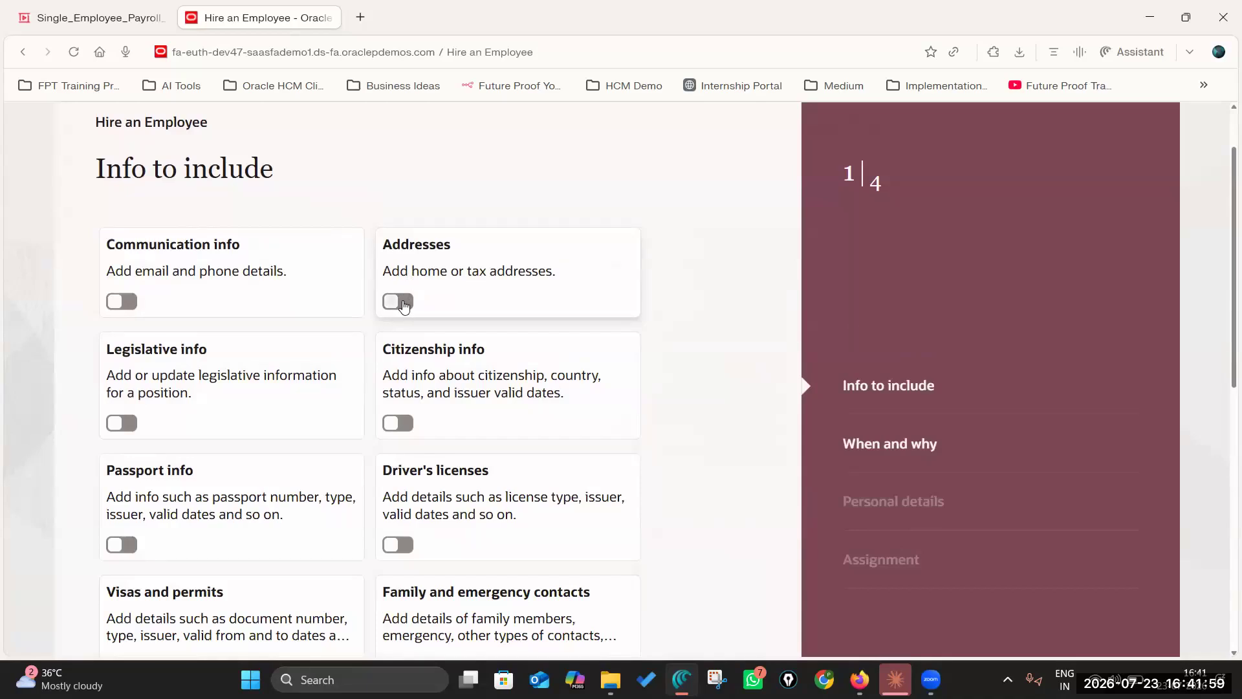
Include the Addresses, Payroll details and Salary sections in the employee hire
left_click_drag(95, 172, 313, 175)
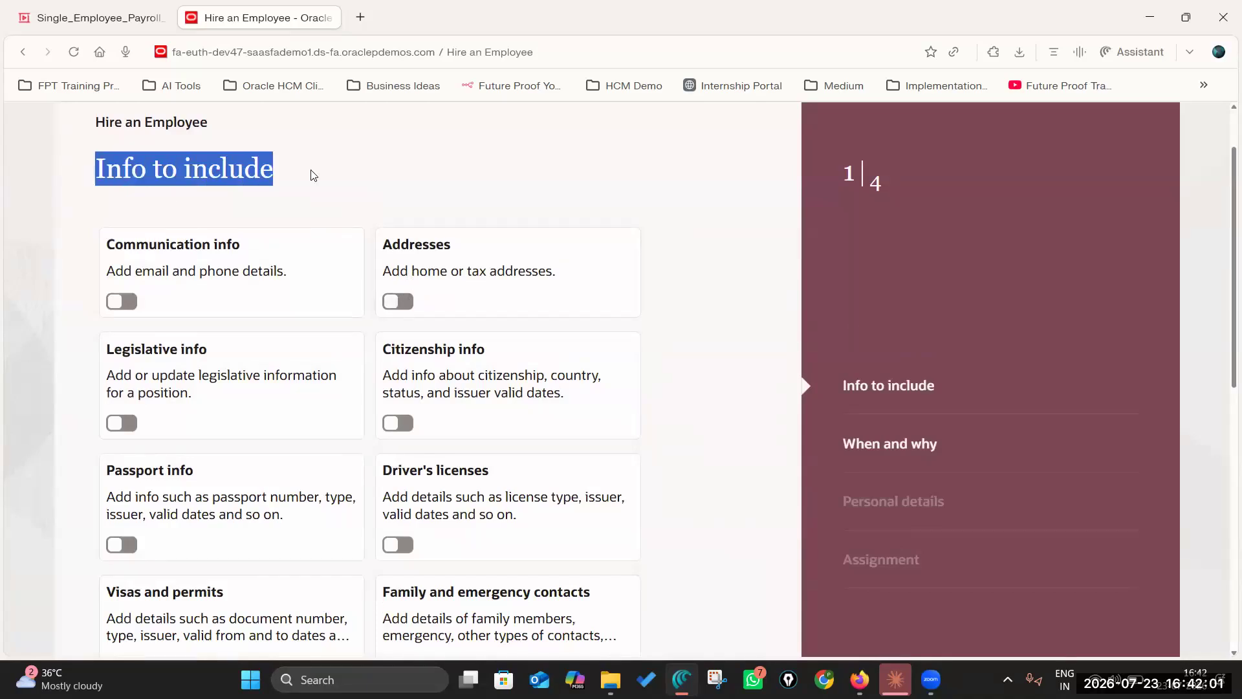
left_click(446, 287)
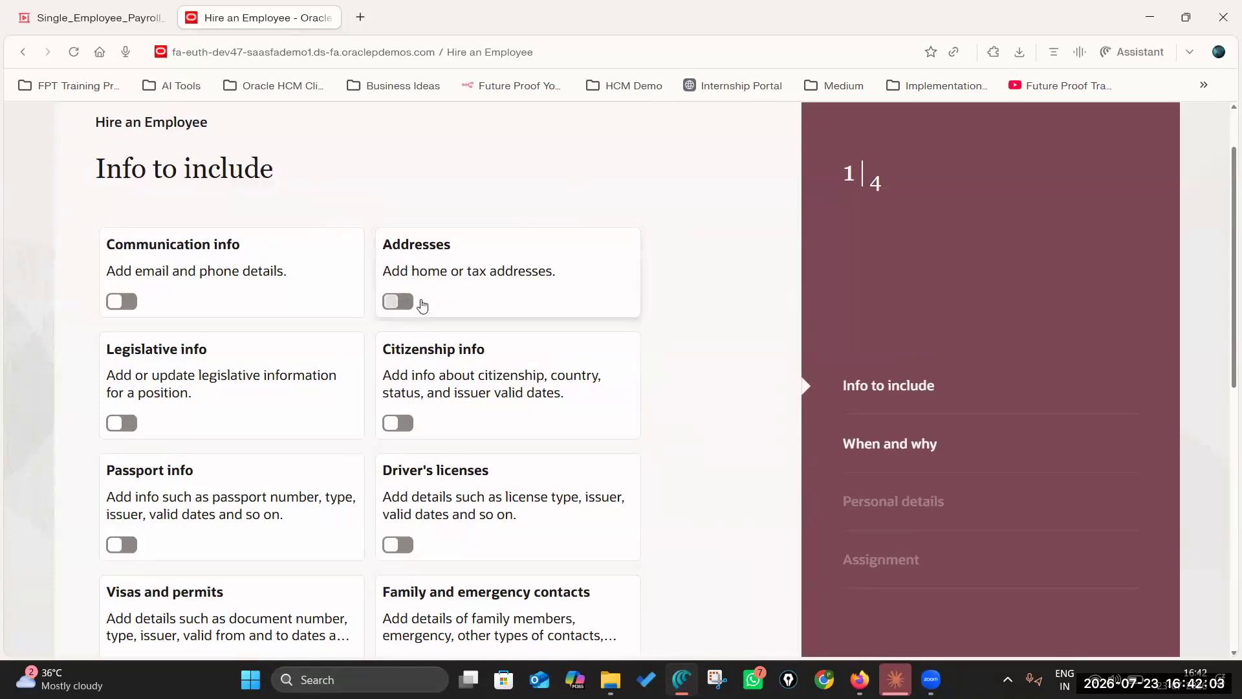
left_click(405, 301)
scroll(500, 301, "down", 2)
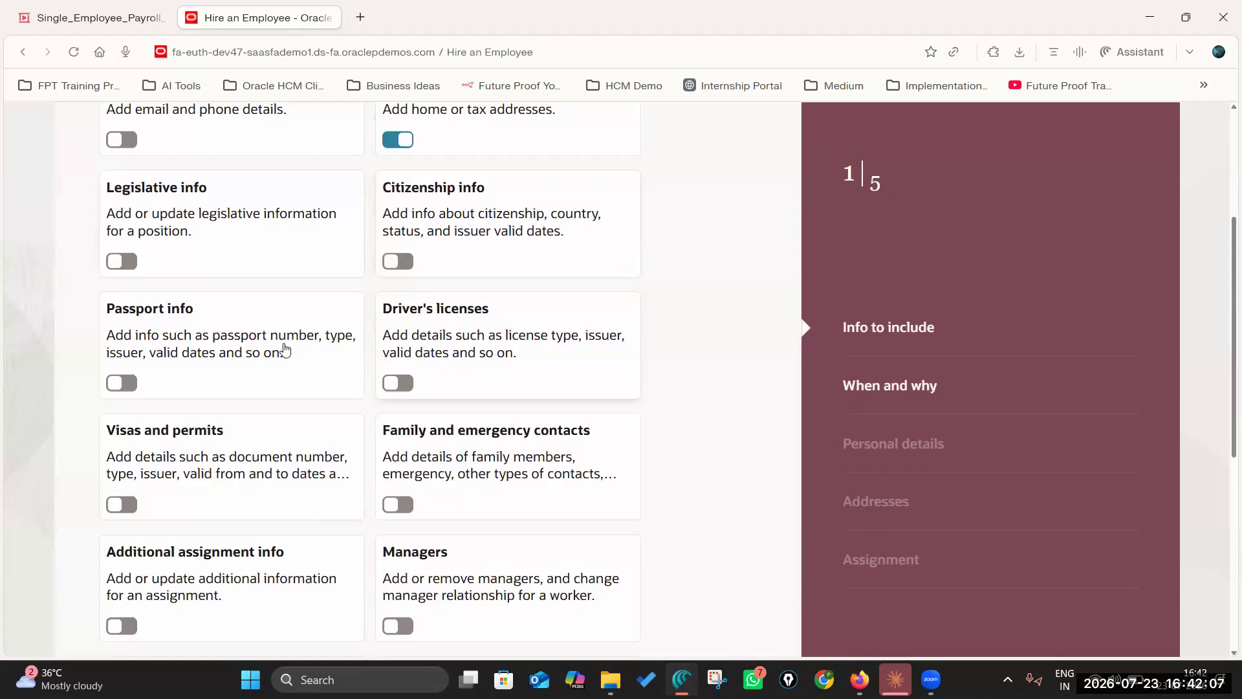
scroll(280, 352, "down", 1)
scroll(419, 387, "down", 3)
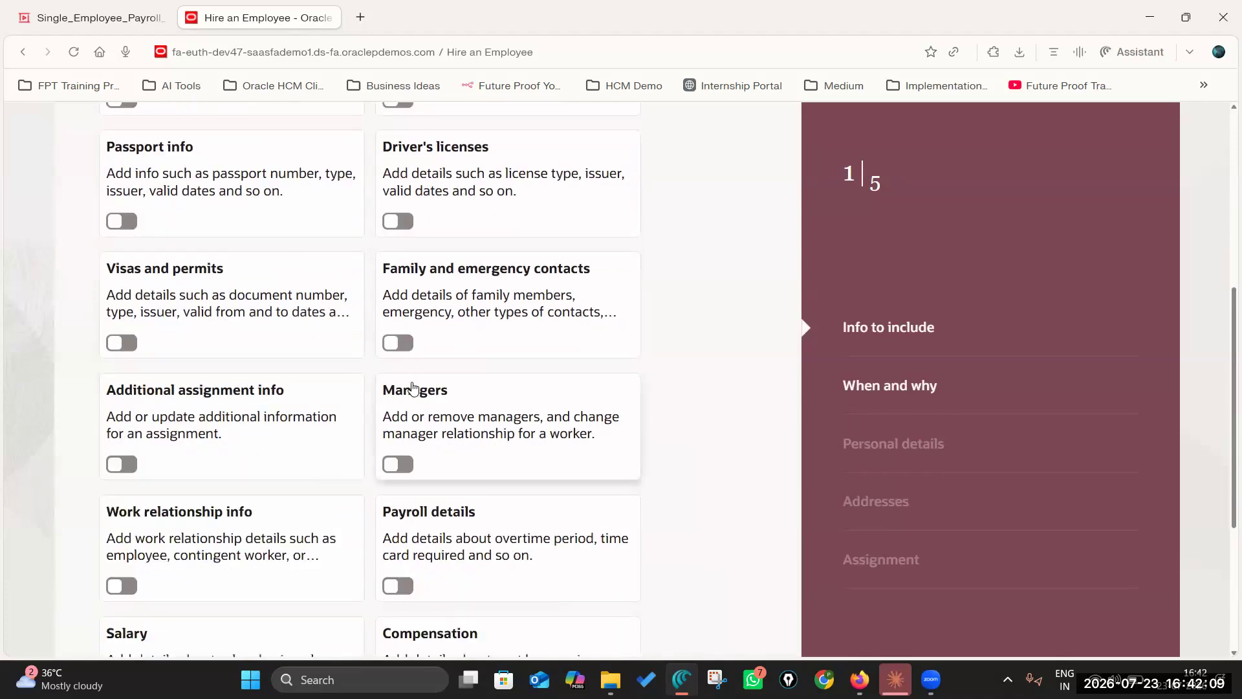
left_click(402, 425)
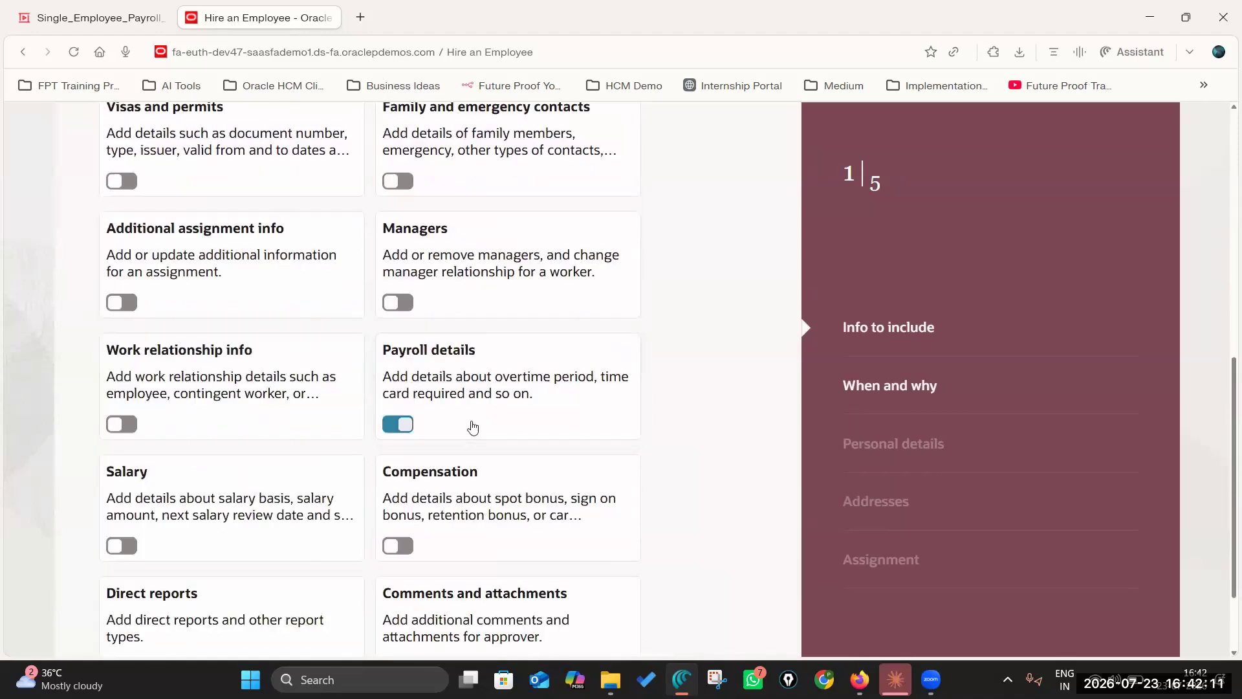
scroll(465, 425, "down", 2)
left_click(121, 432)
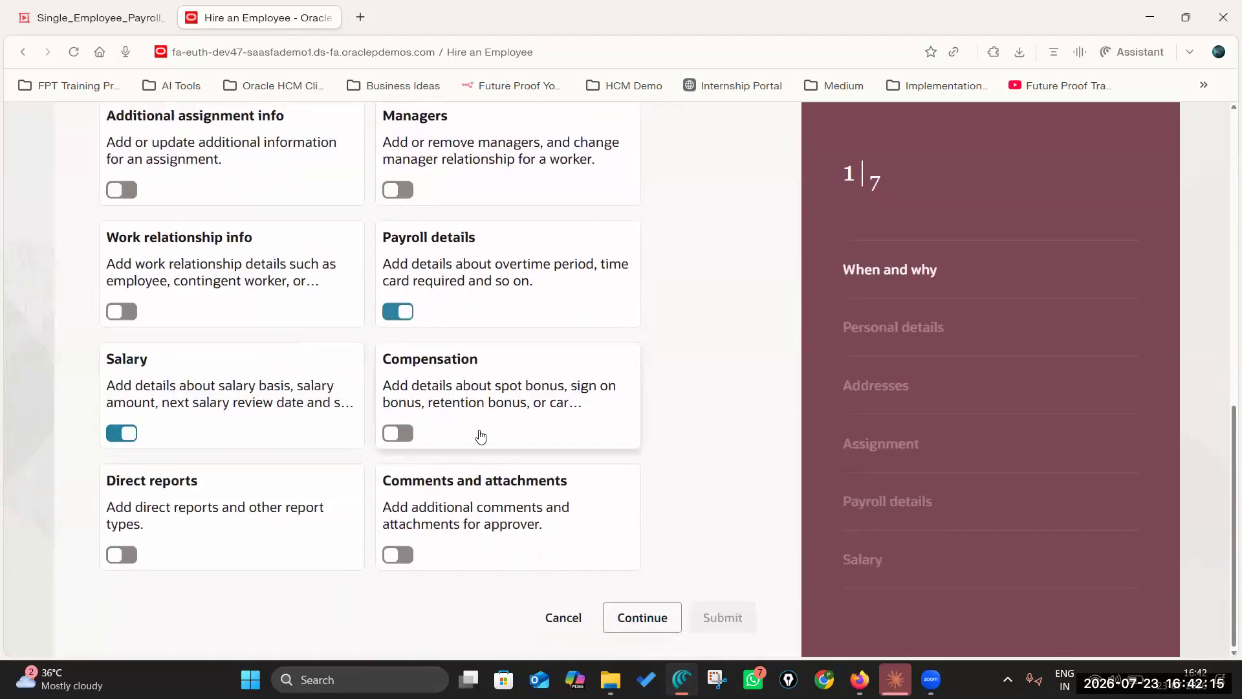
Include the Managers section and continue to the When and why page
scroll(480, 435, "up", 3)
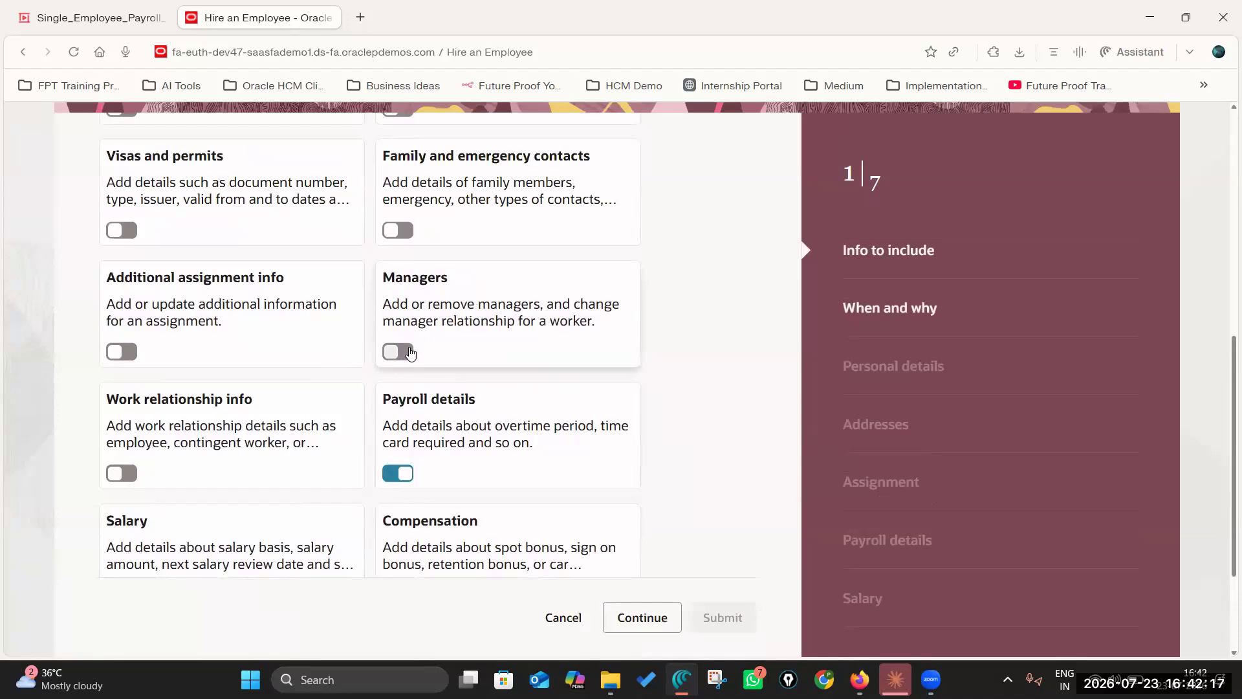
left_click(409, 353)
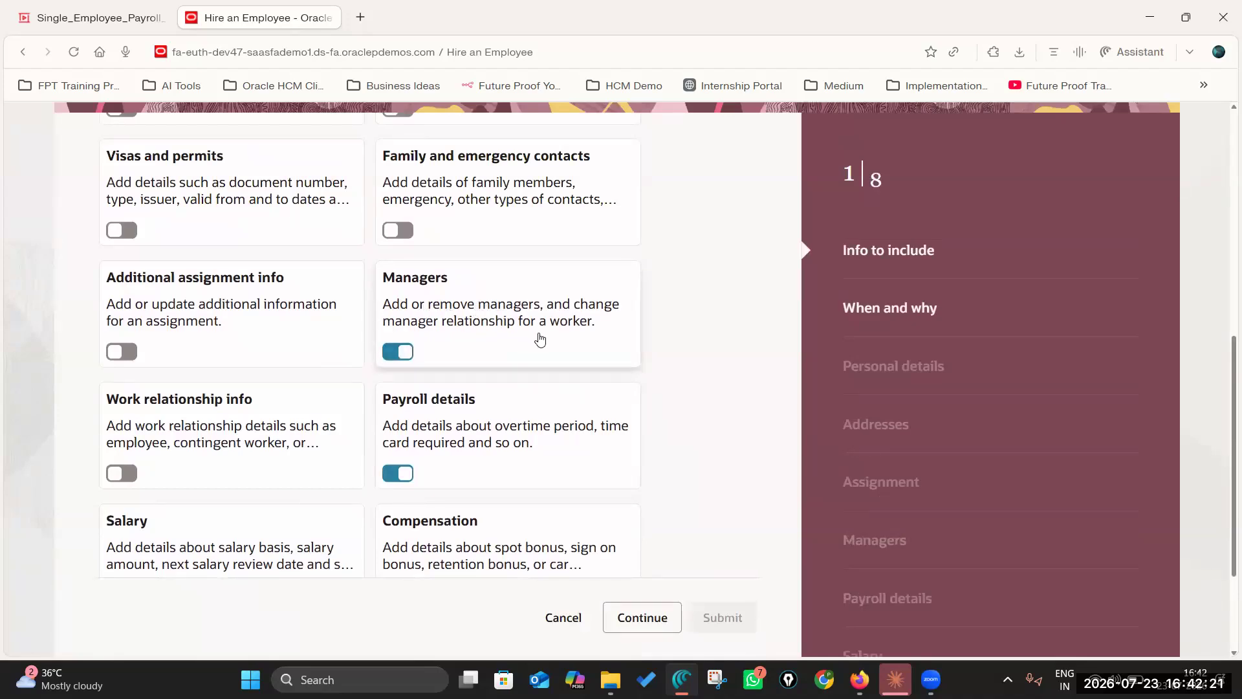
scroll(541, 343, "down", 3)
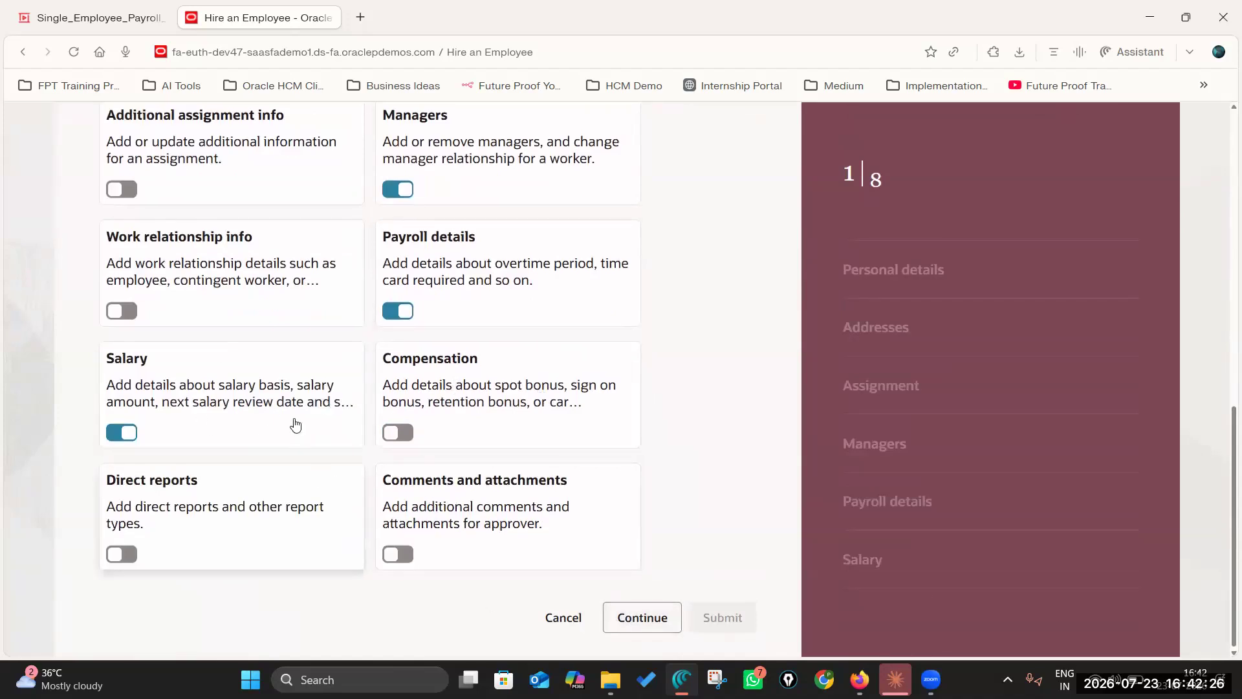
scroll(658, 626, "up", 1)
scroll(657, 626, "down", 1)
left_click(639, 616)
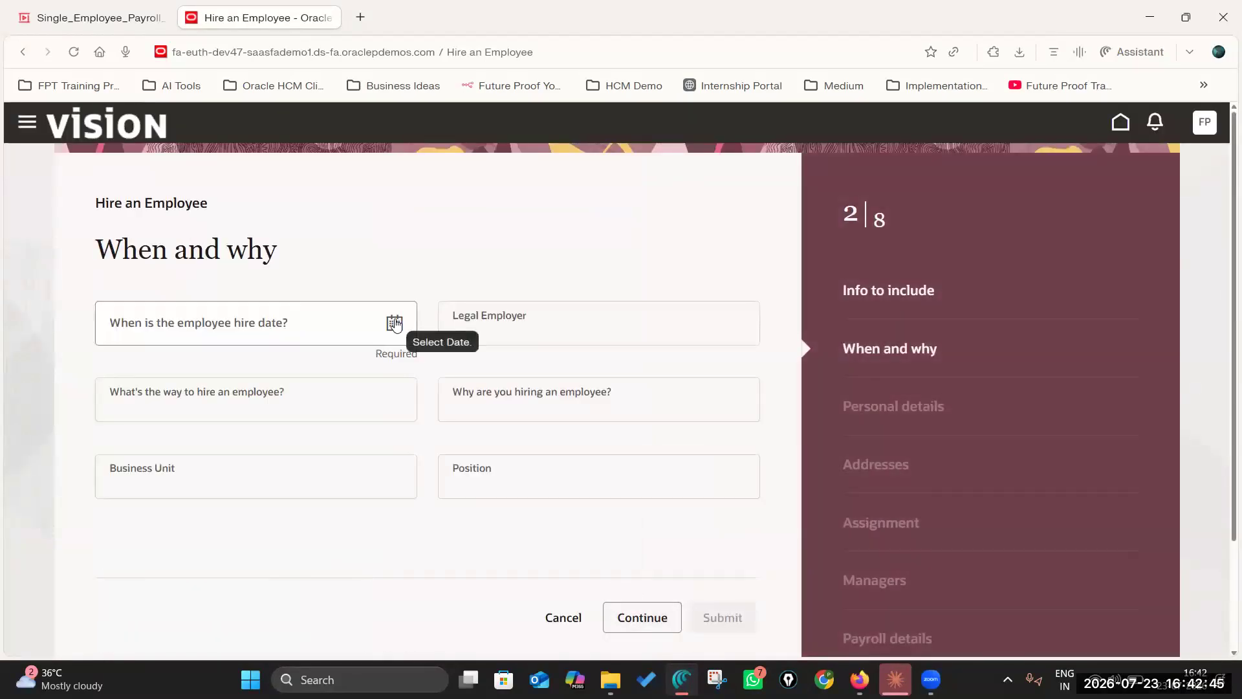
Set the hire date to 7/1/26 and the legal employer to US1 Legal Entity
left_click(395, 324)
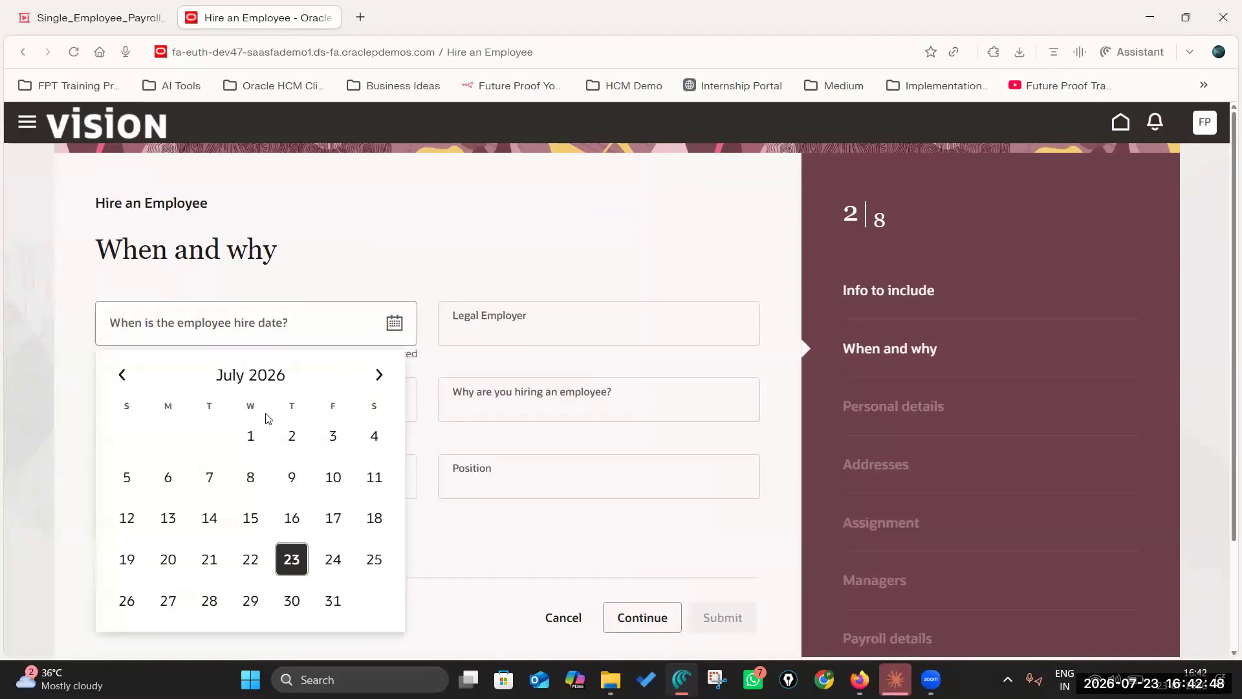
left_click(251, 434)
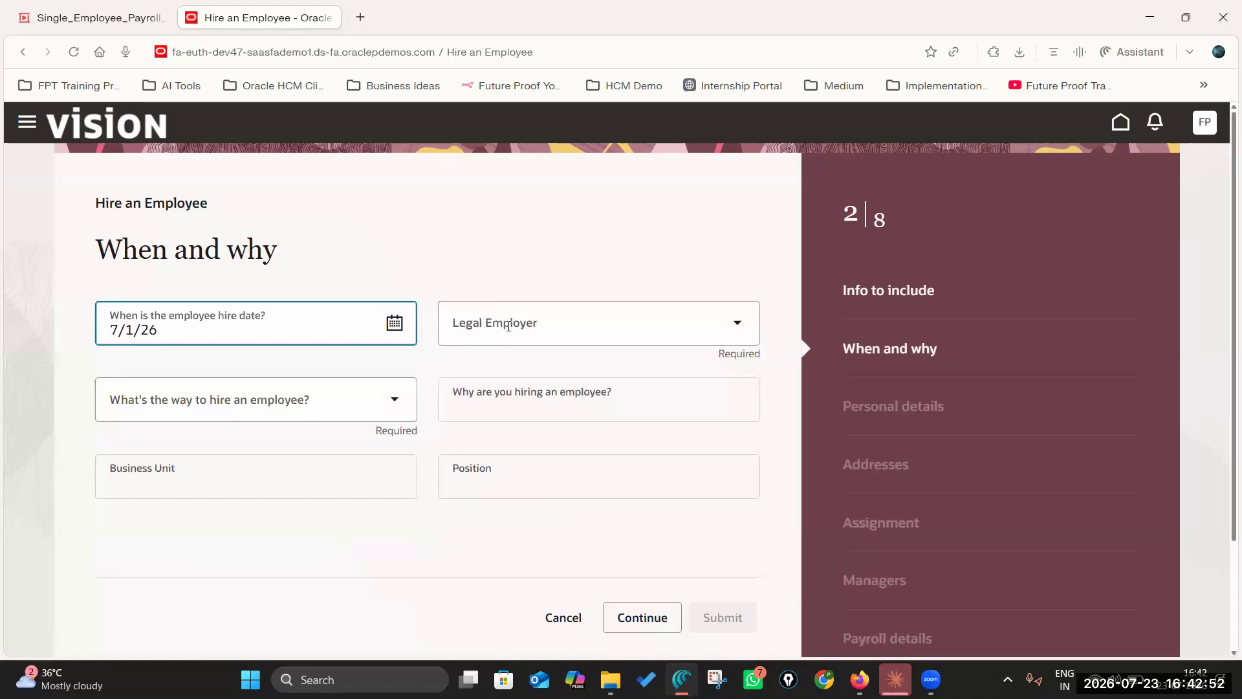
left_click(508, 326)
type("US1 Legal Entity")
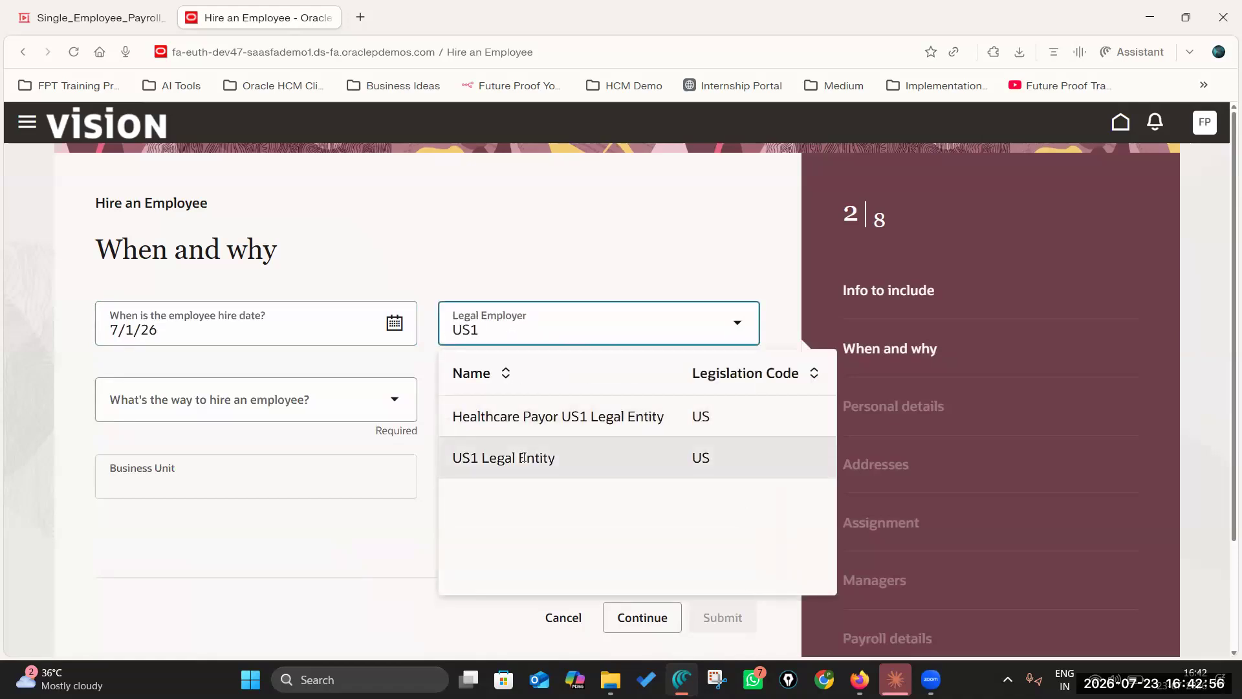
left_click(525, 457)
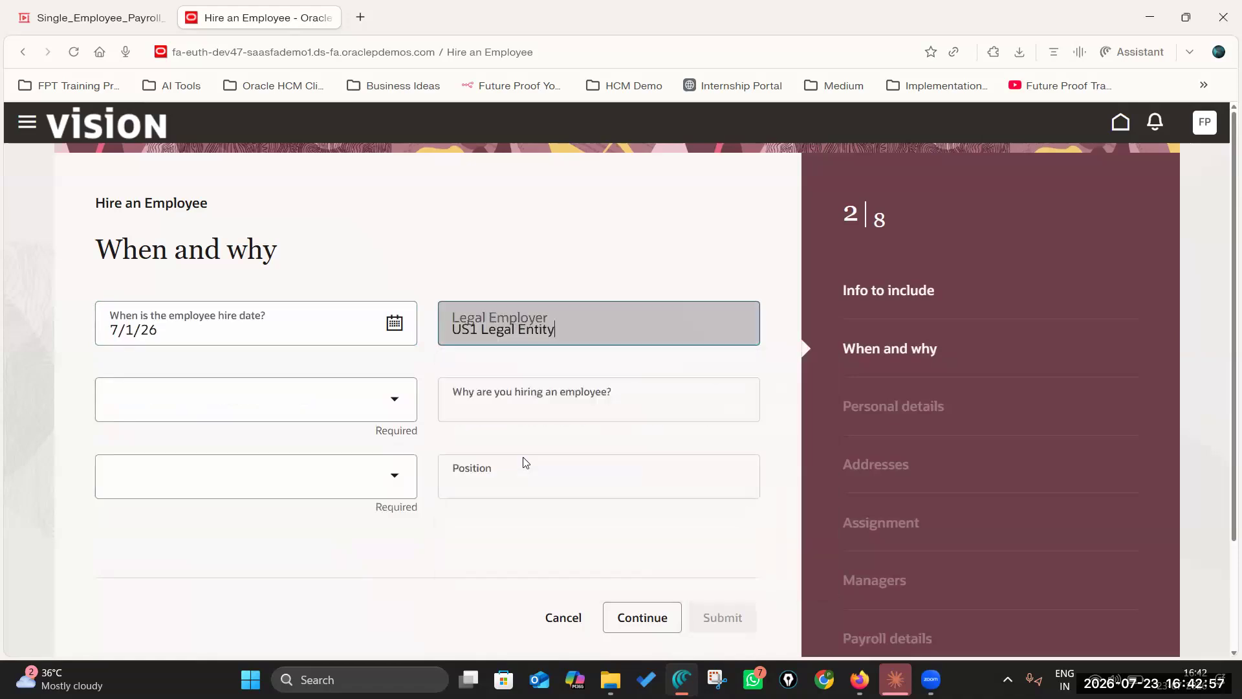
Set the business unit to US1 Business Unit and continue to the personal details
left_click(336, 476)
type("US1")
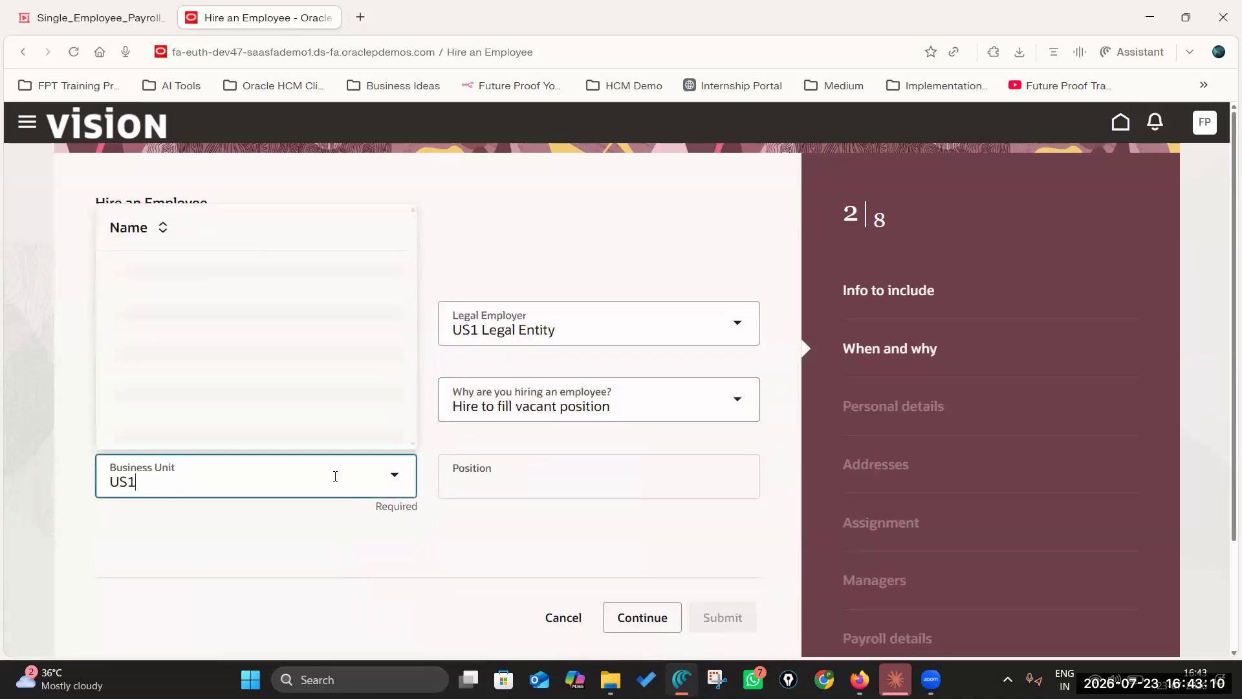
left_click(232, 271)
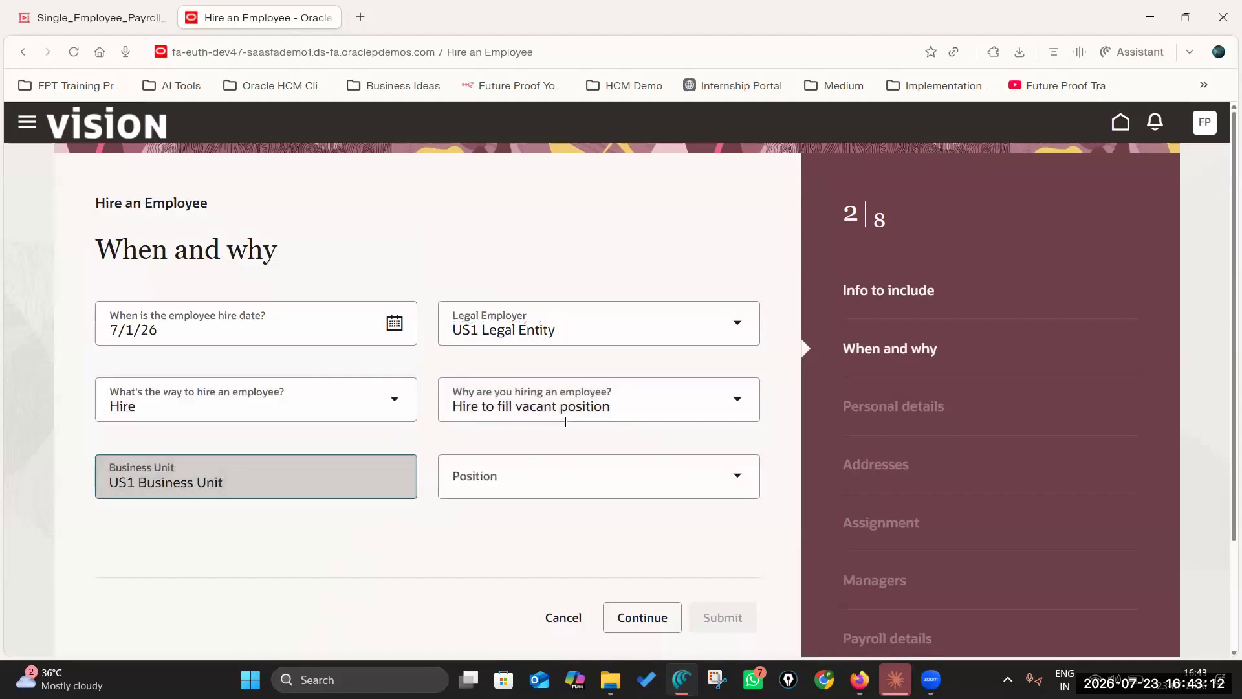
scroll(600, 407, "down", 2)
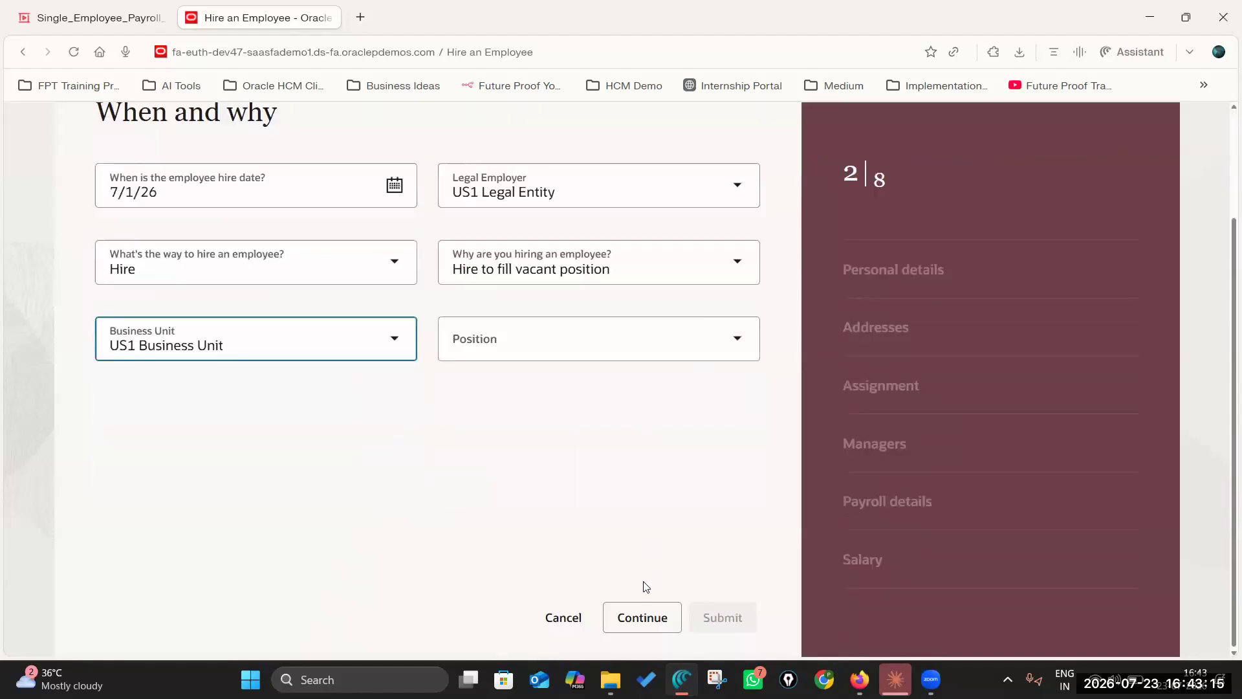
scroll(479, 402, "up", 1)
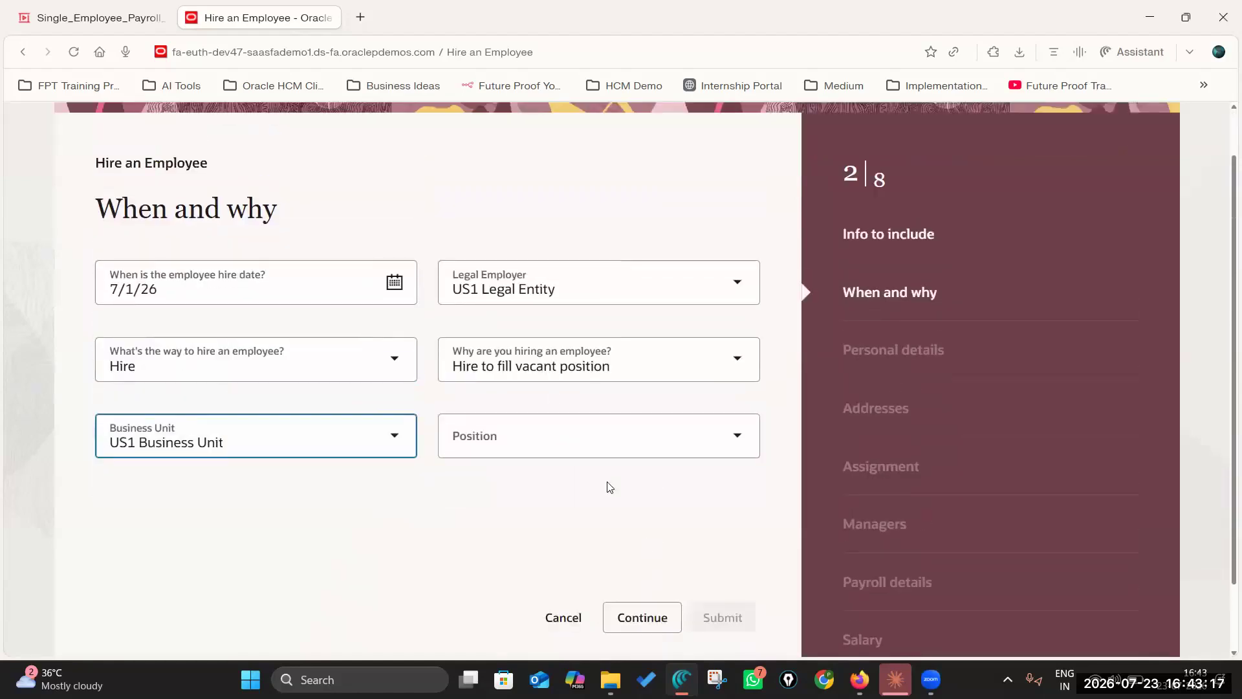
left_click(649, 620)
Enter the employee's first and last name, title Mr., gender Male and date of birth, and continue to the addresses
left_click(515, 311)
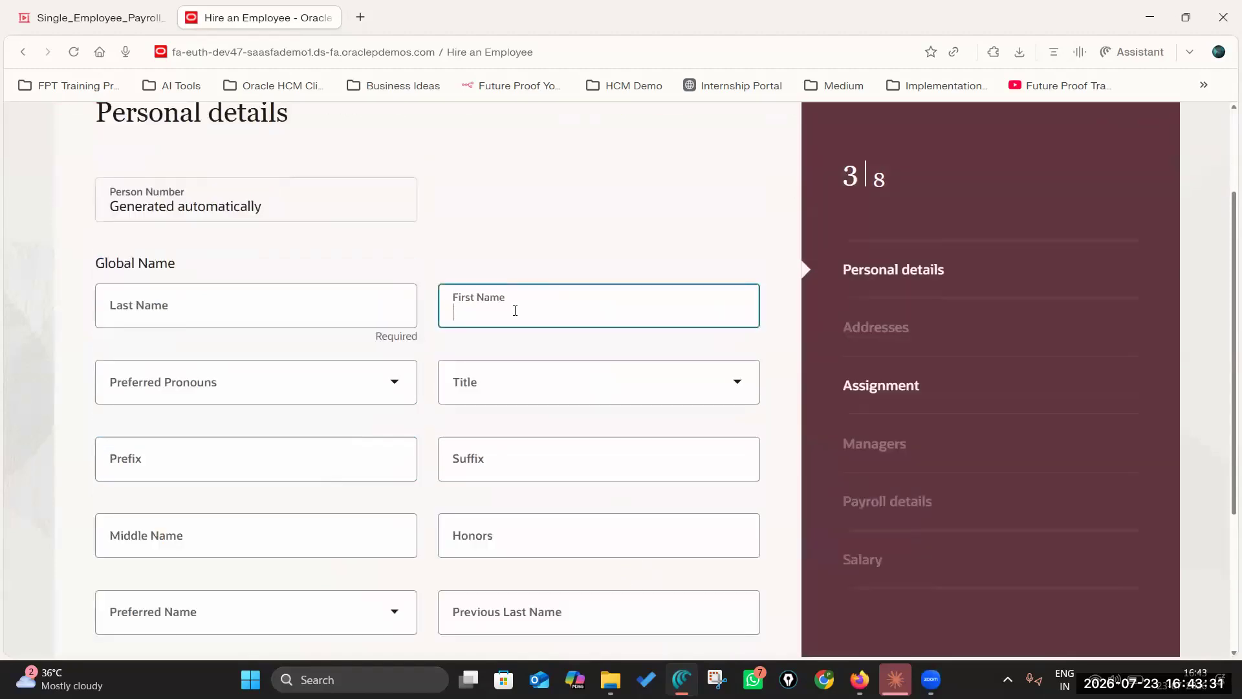
type("Sheldon")
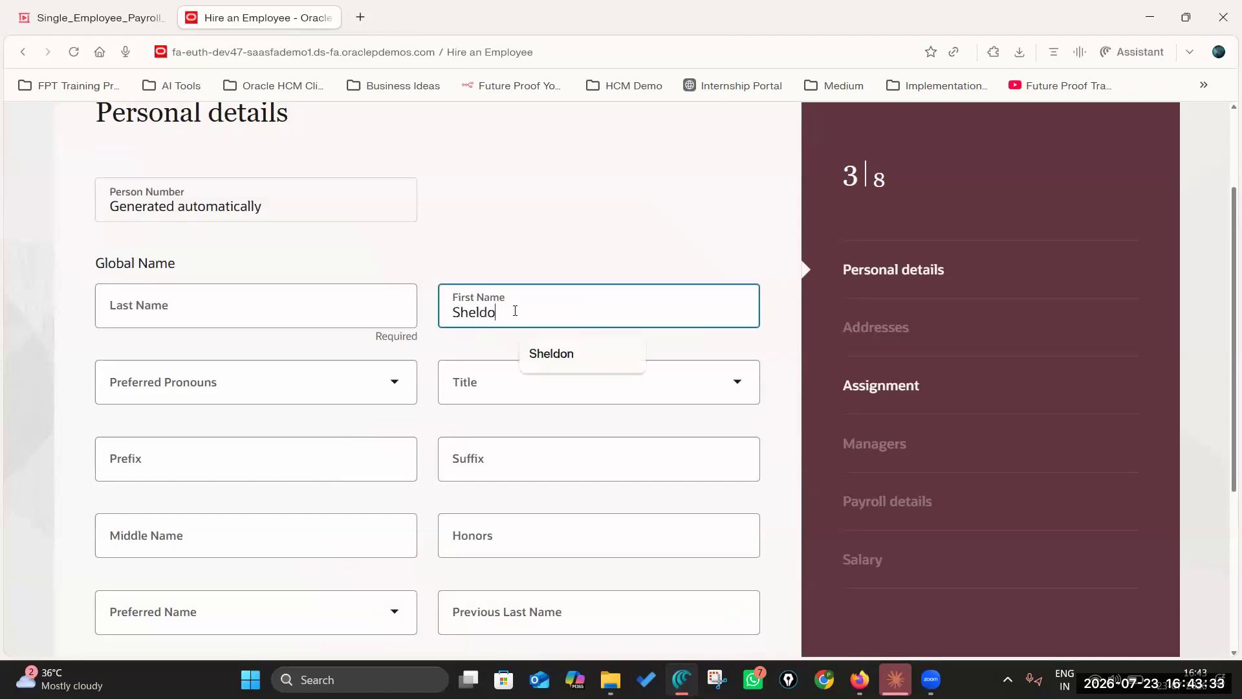
left_click(317, 306)
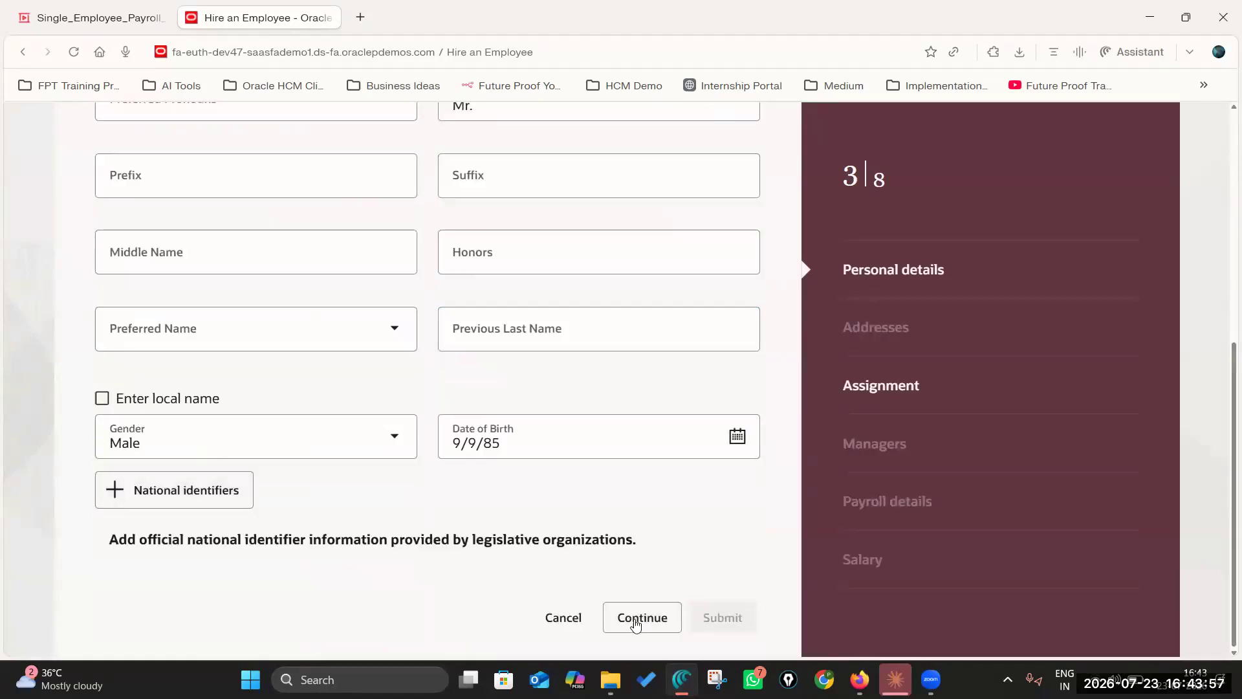
left_click(642, 616)
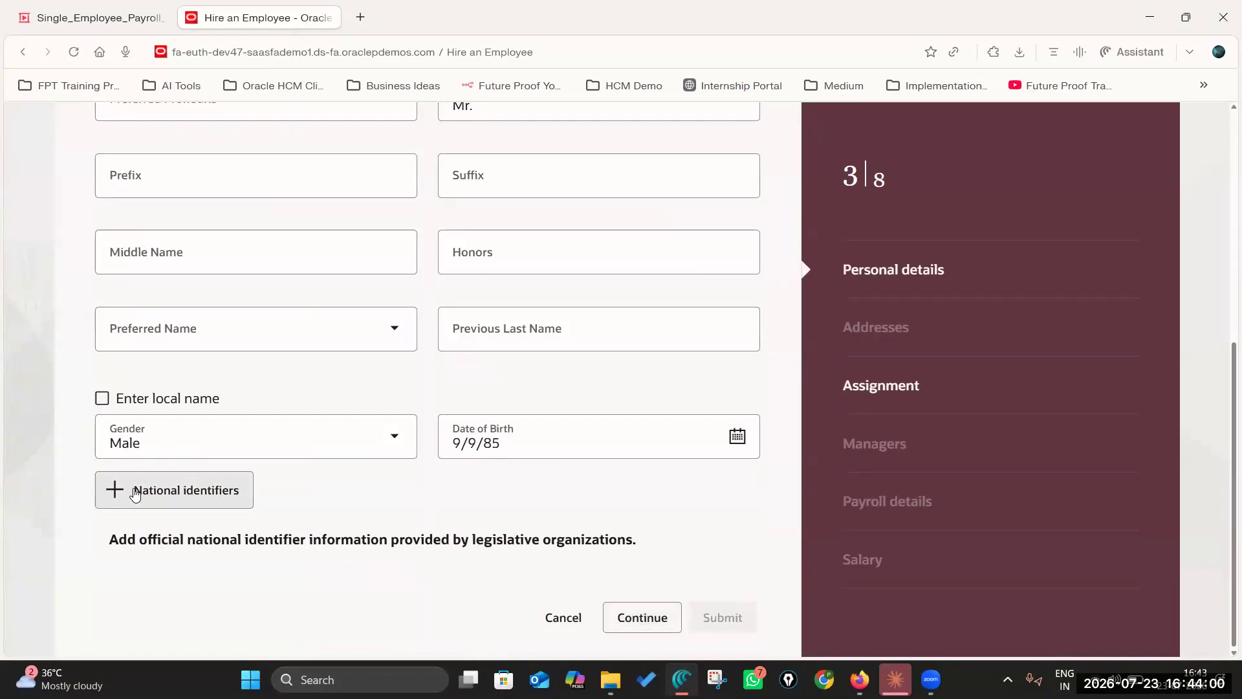
left_click(649, 618)
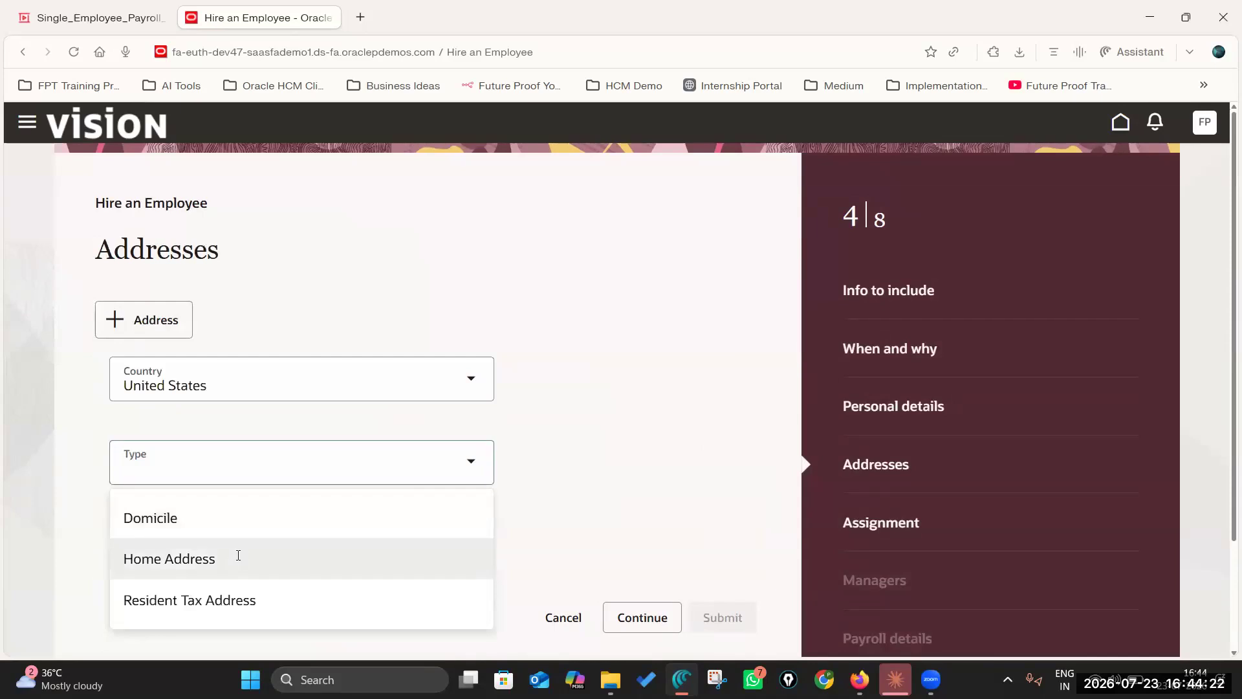
Add a Home Address in the United States with the employee's address, save it and continue to the assignment
left_click(236, 557)
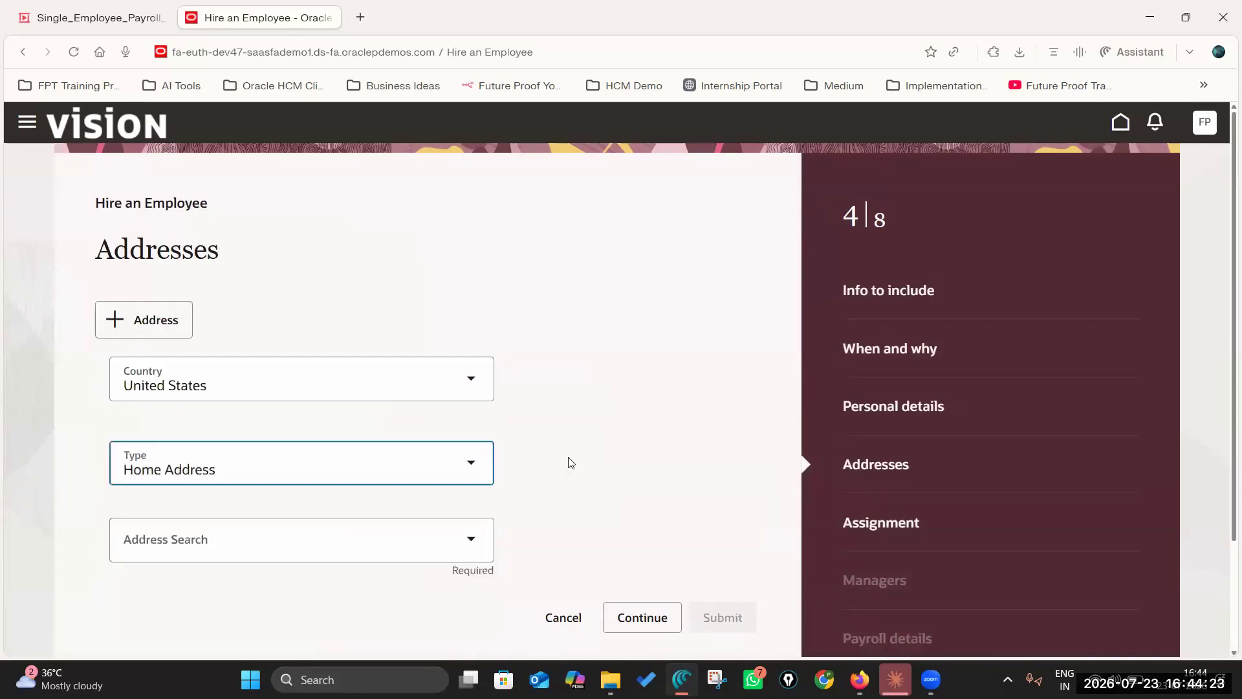
left_click(296, 538)
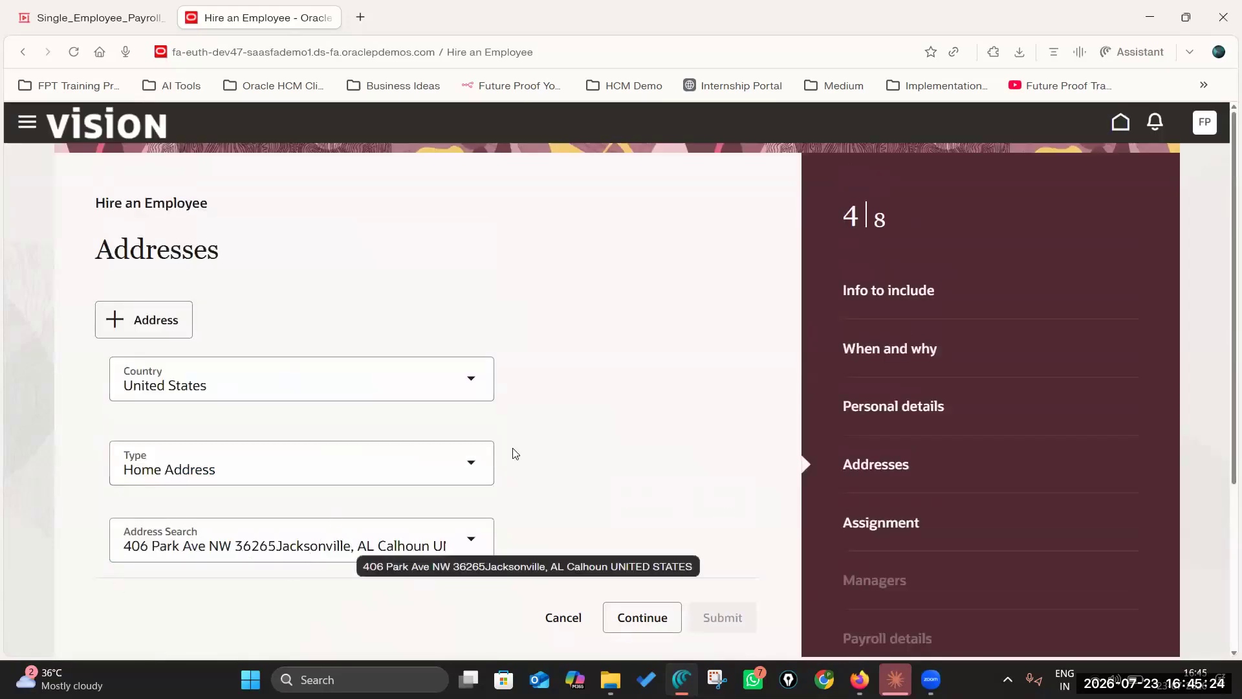
scroll(197, 487, "down", 1)
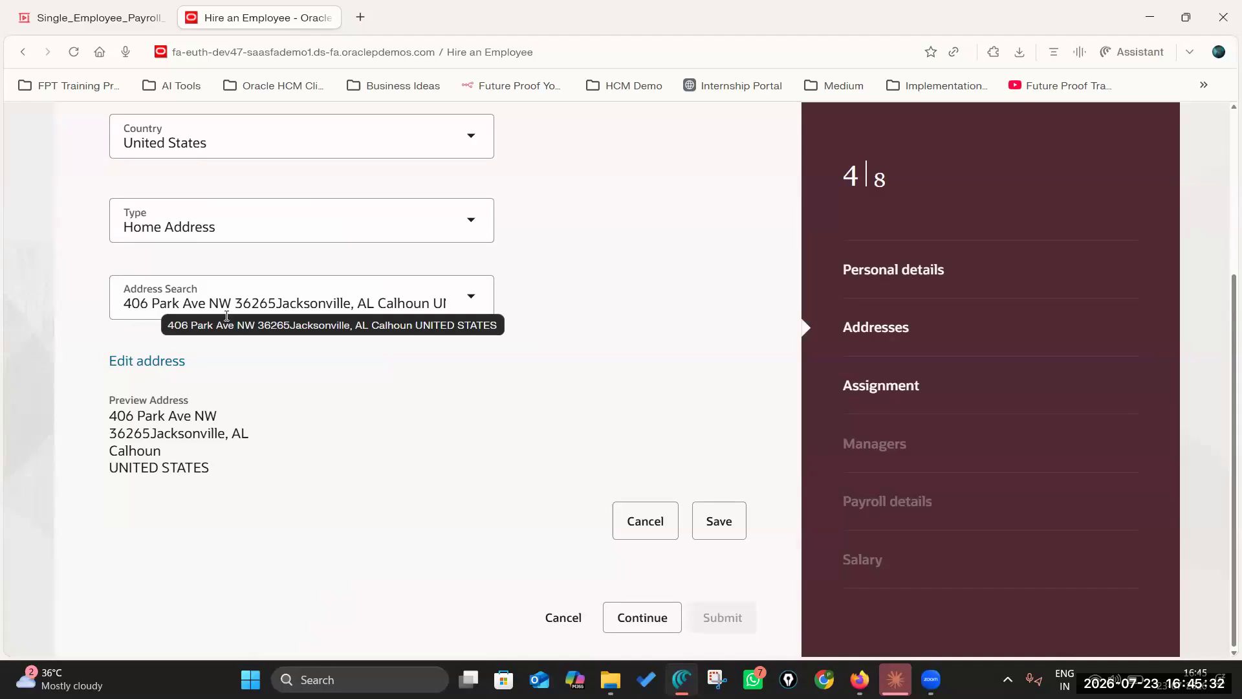
left_click(725, 527)
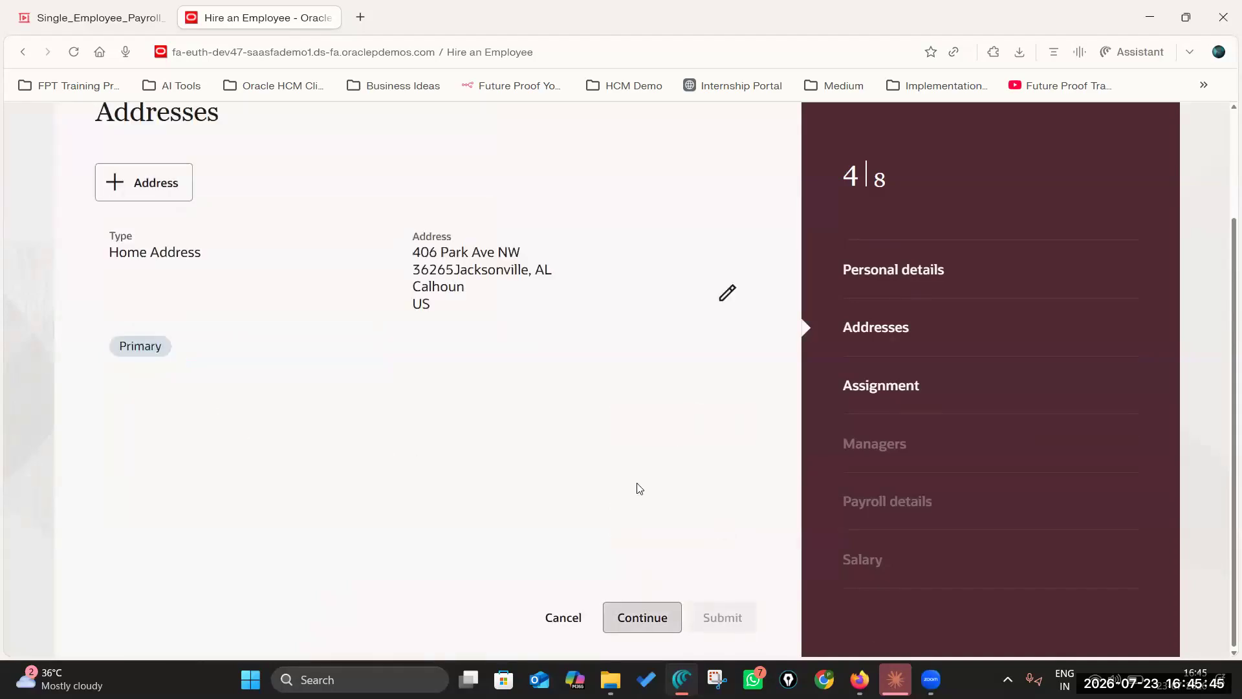
left_click(641, 617)
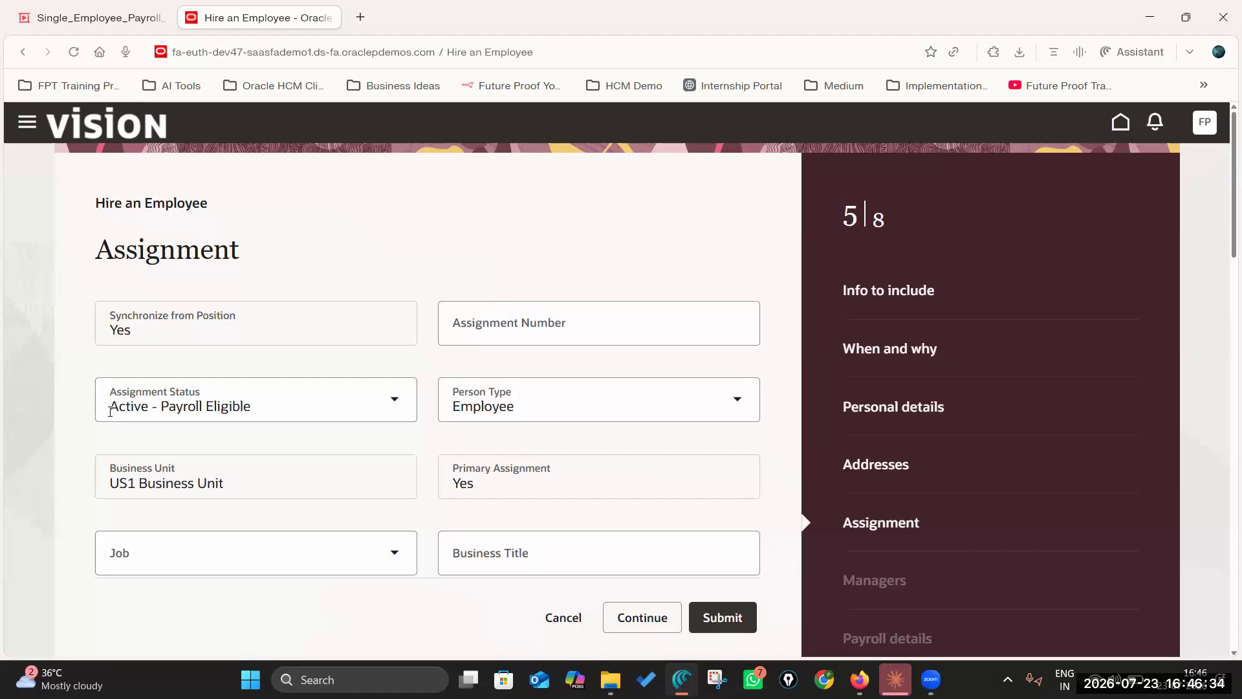
Set the assignment's job to Human Resources Administrator
scroll(424, 374, "down", 1)
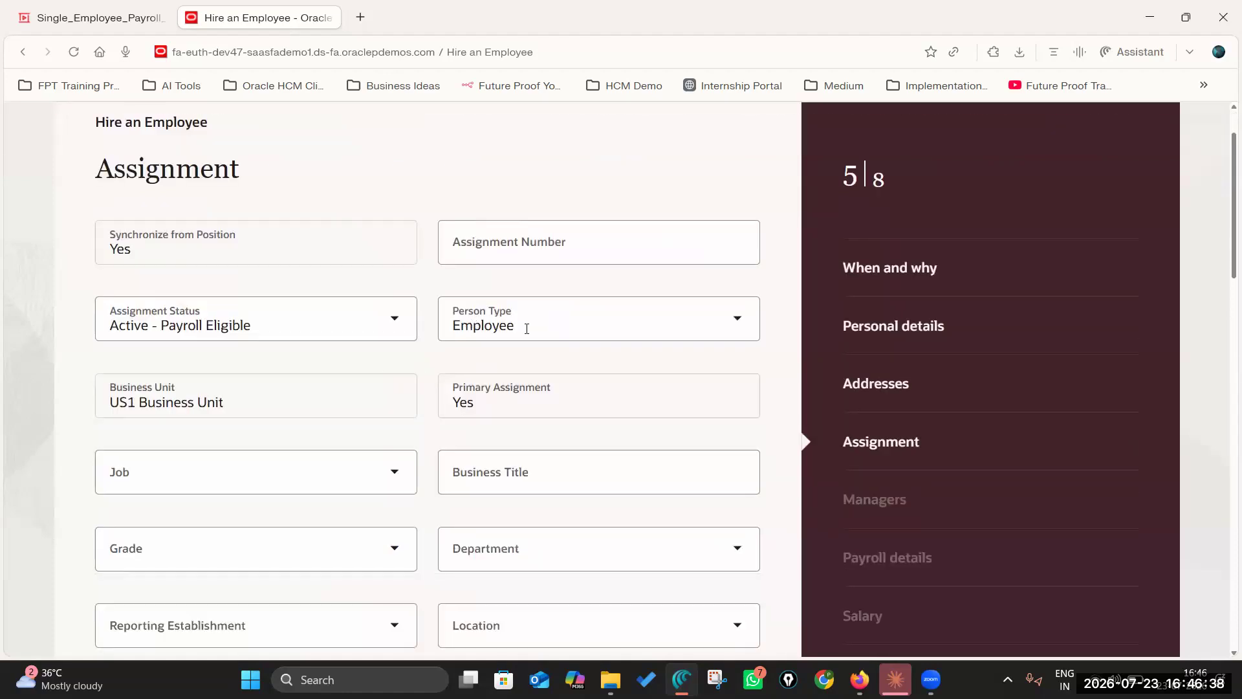
scroll(104, 385, "down", 2)
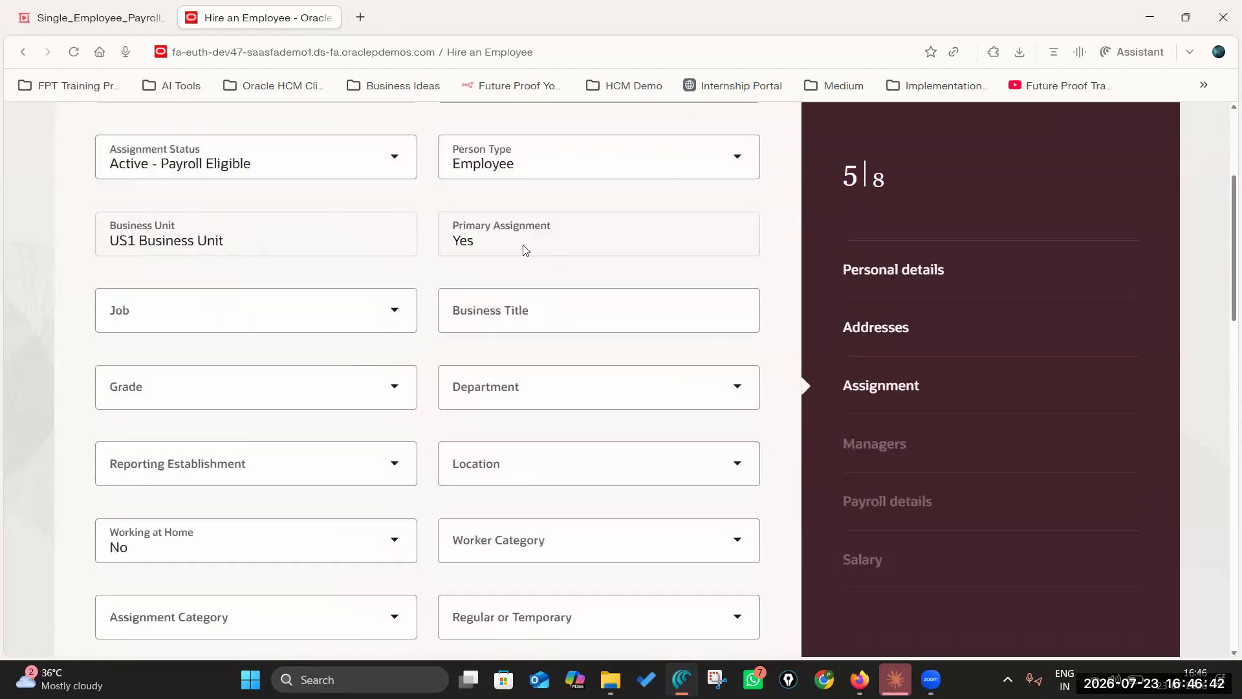
left_click(393, 315)
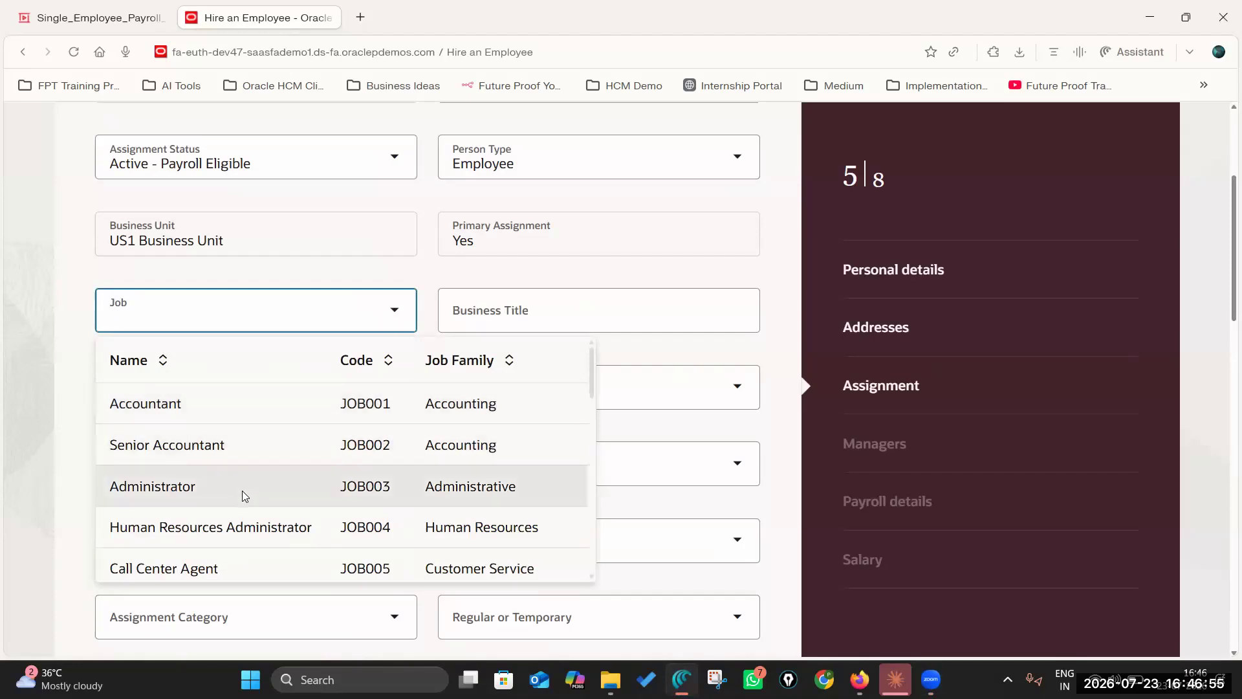
left_click(243, 531)
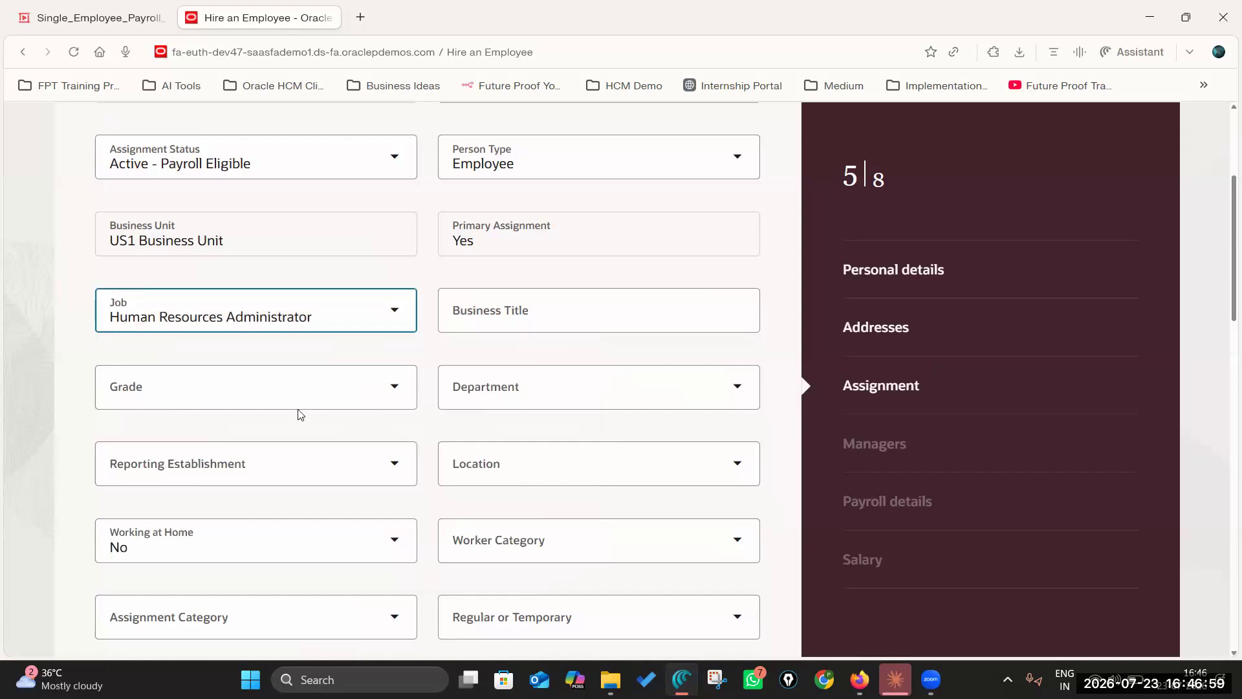
left_click_drag(313, 316, 106, 317)
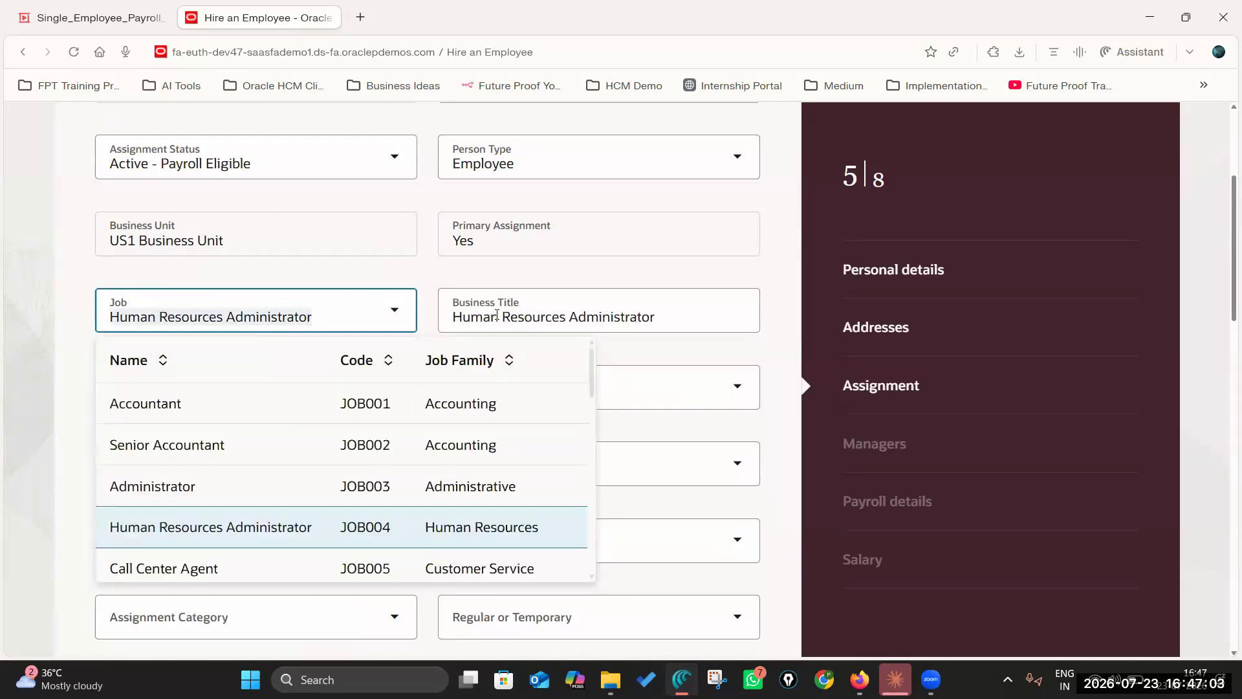
left_click(624, 299)
left_click(262, 345)
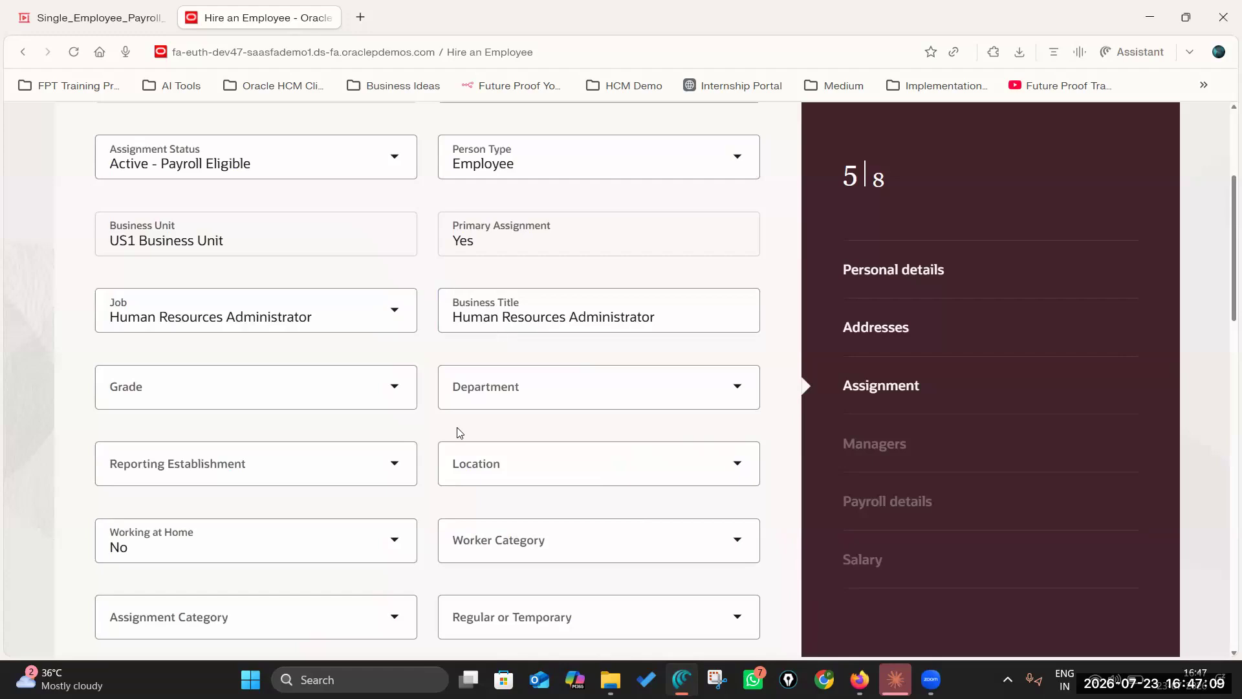
scroll(456, 427, "down", 3)
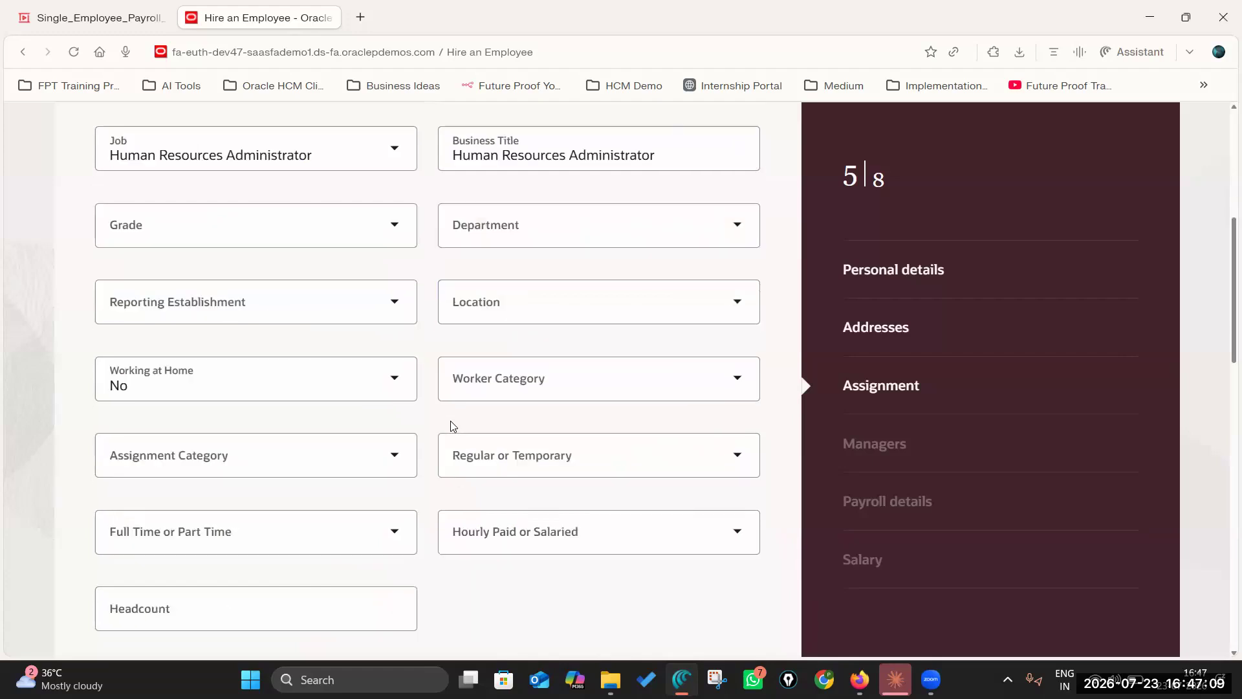
Set the assignment's location to Redwood City (USLoc001) and the worker category to White collar
left_click(738, 305)
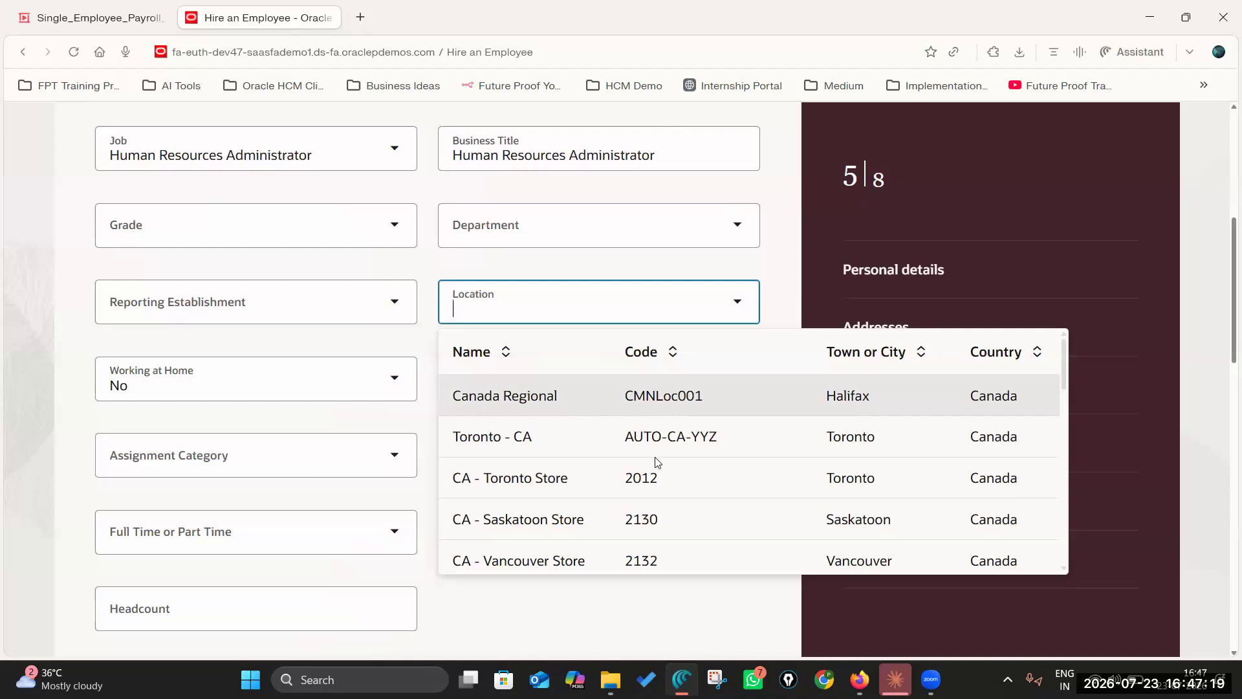
scroll(580, 427, "down", 3)
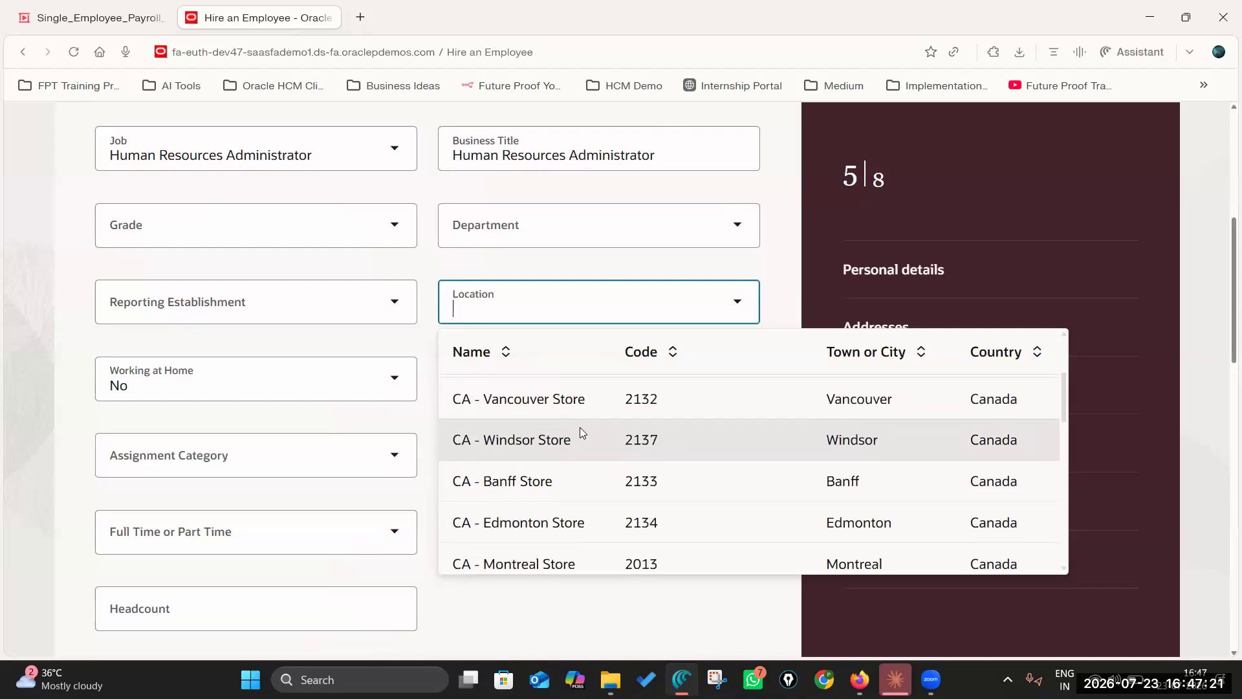
type("Redwood")
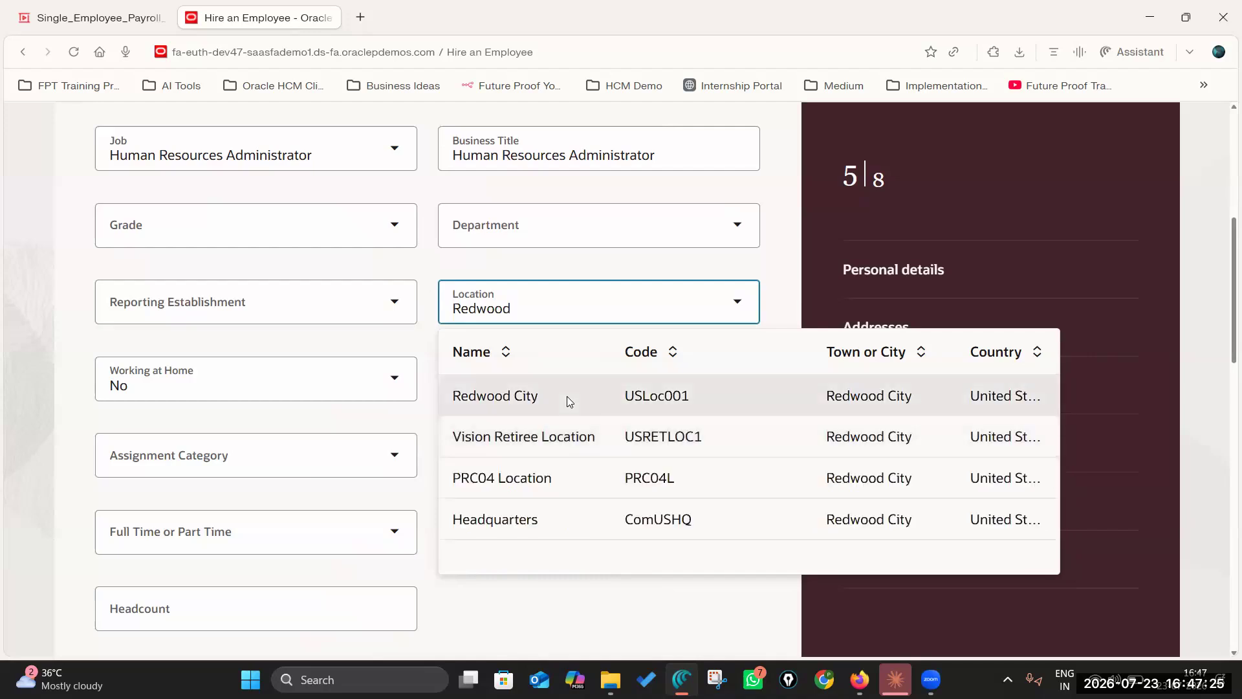
left_click(568, 397)
left_click(730, 378)
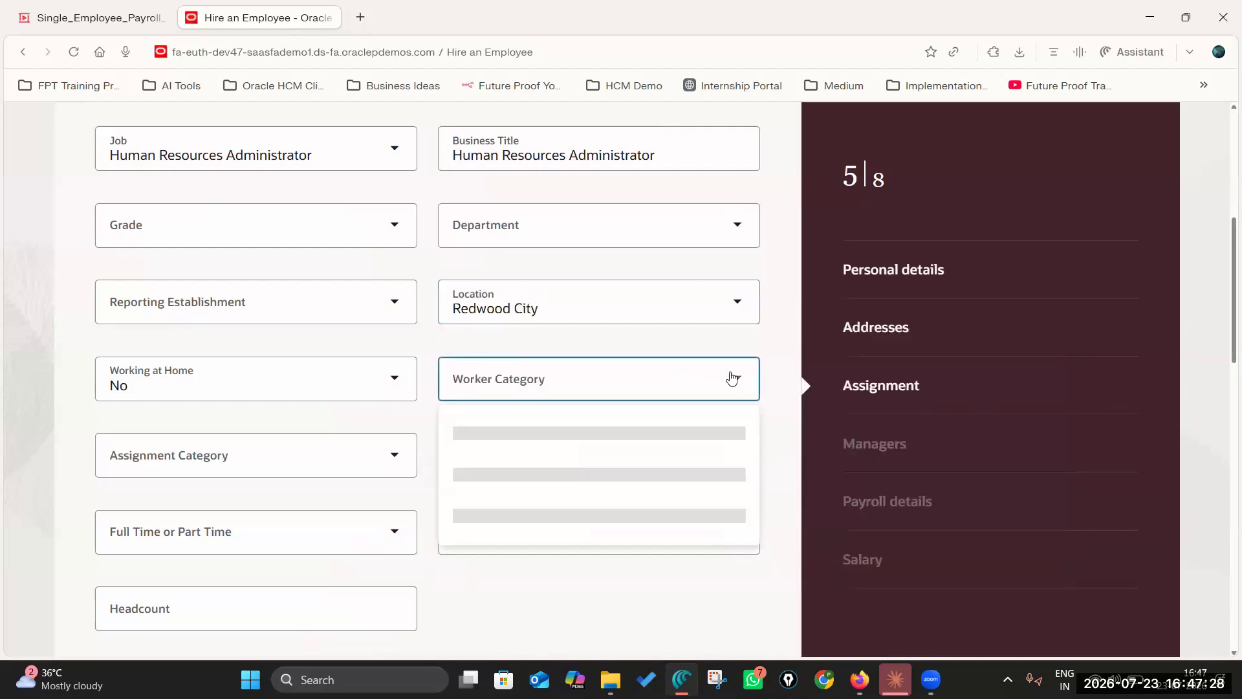
scroll(732, 378, "down", 1)
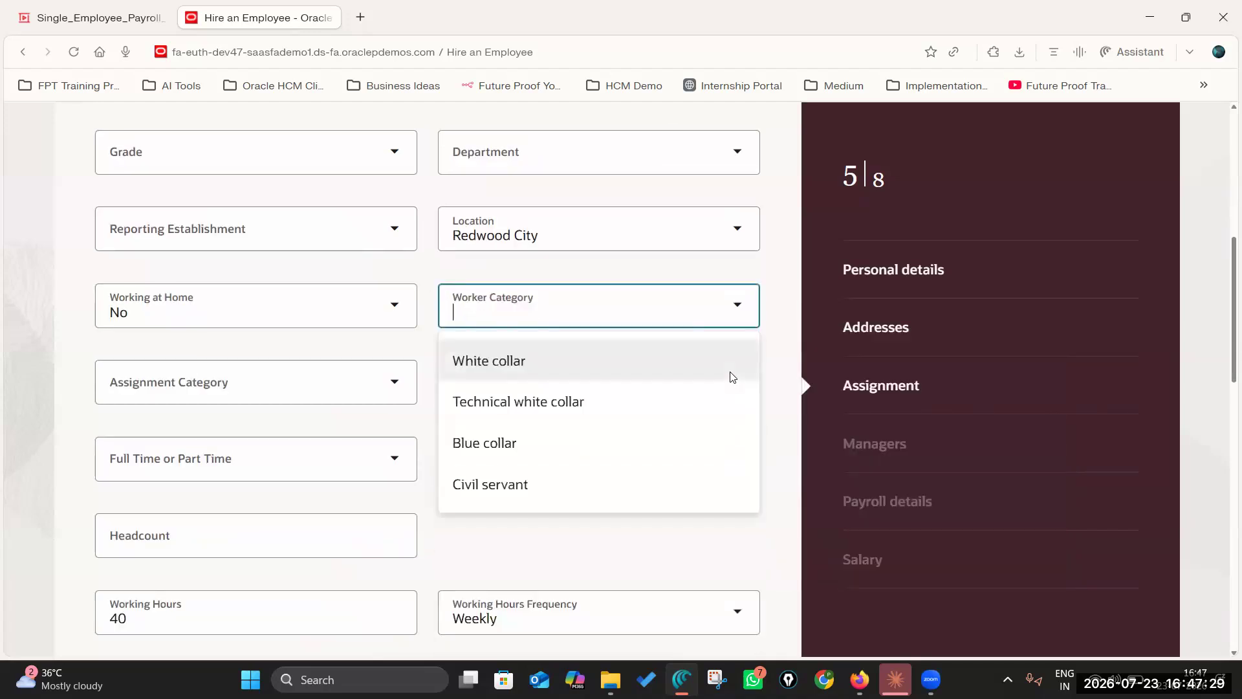
left_click(532, 370)
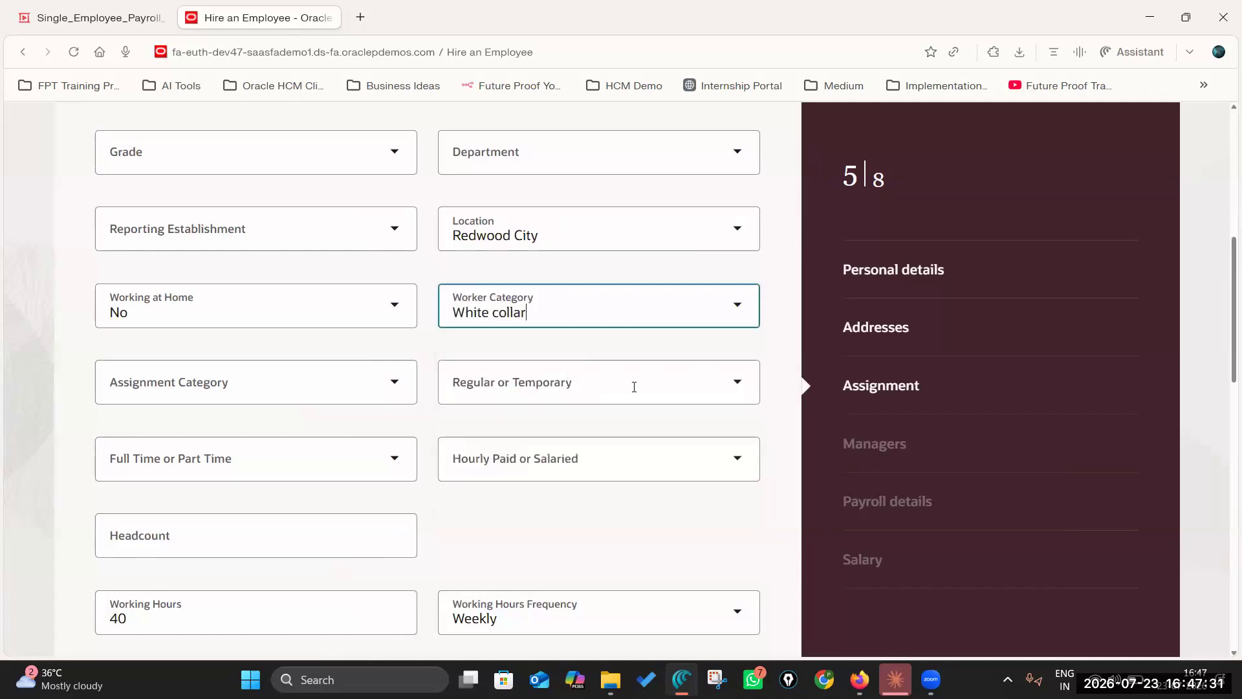
Classify the assignment as Regular and set its assignment category to Full-time regular
left_click(727, 385)
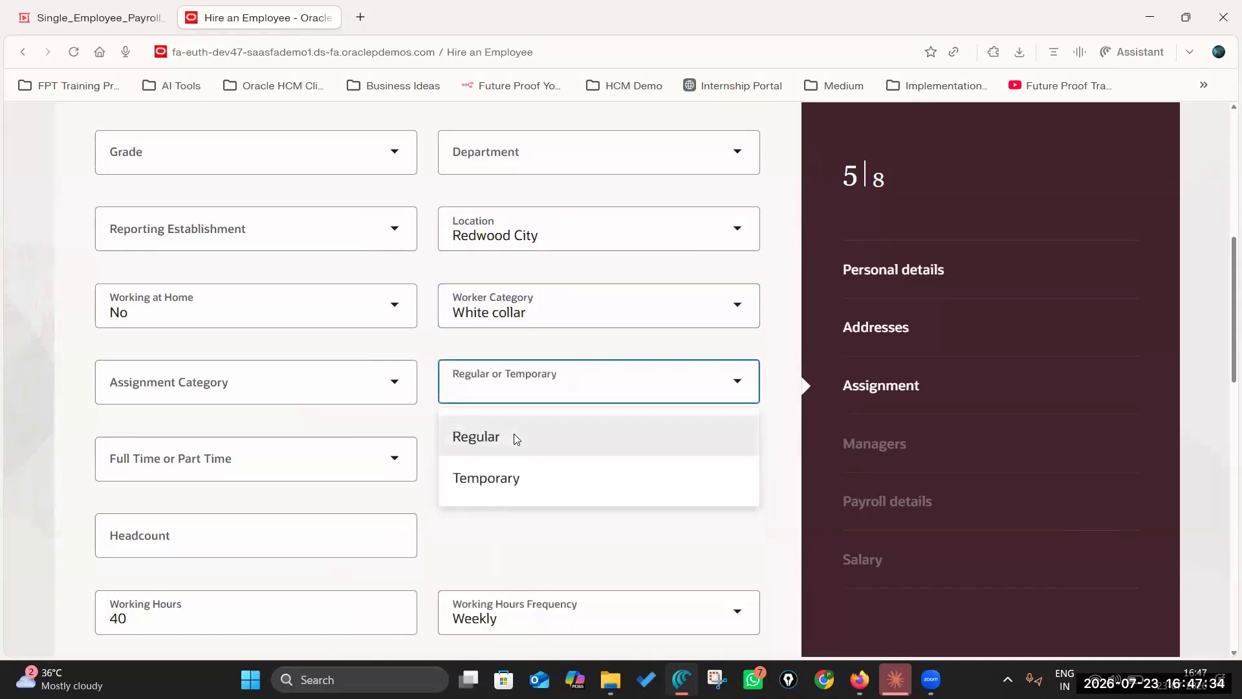
left_click(525, 437)
left_click(392, 386)
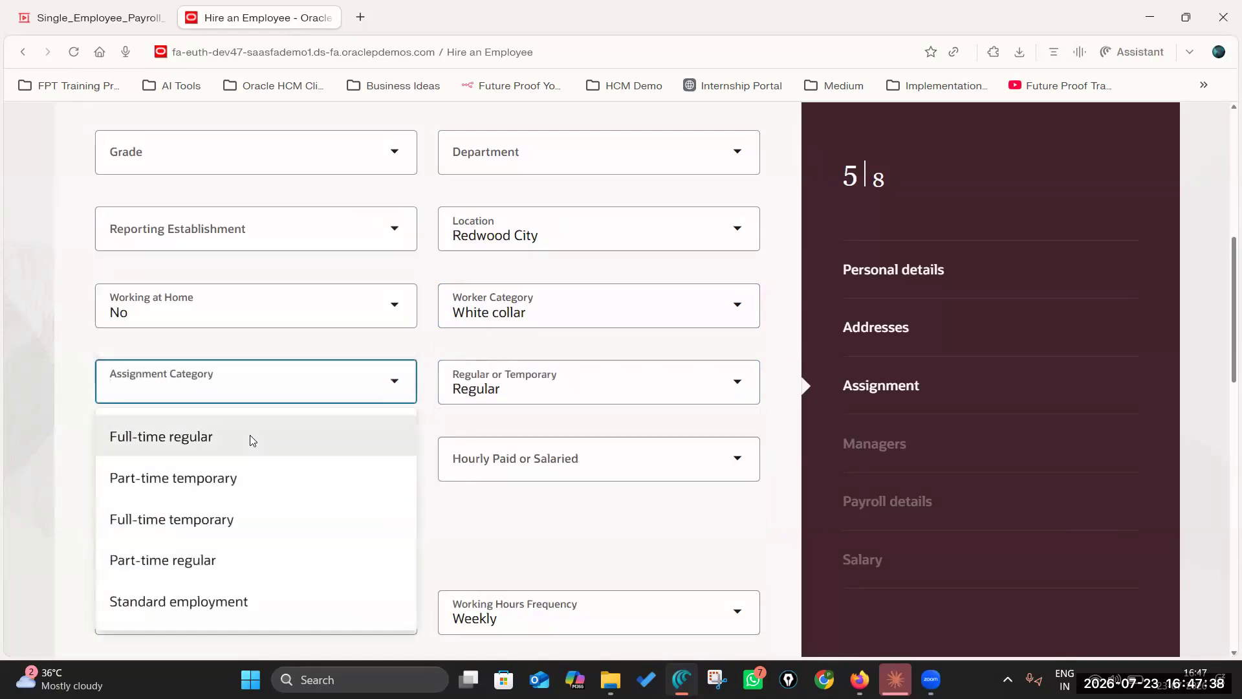
left_click(251, 437)
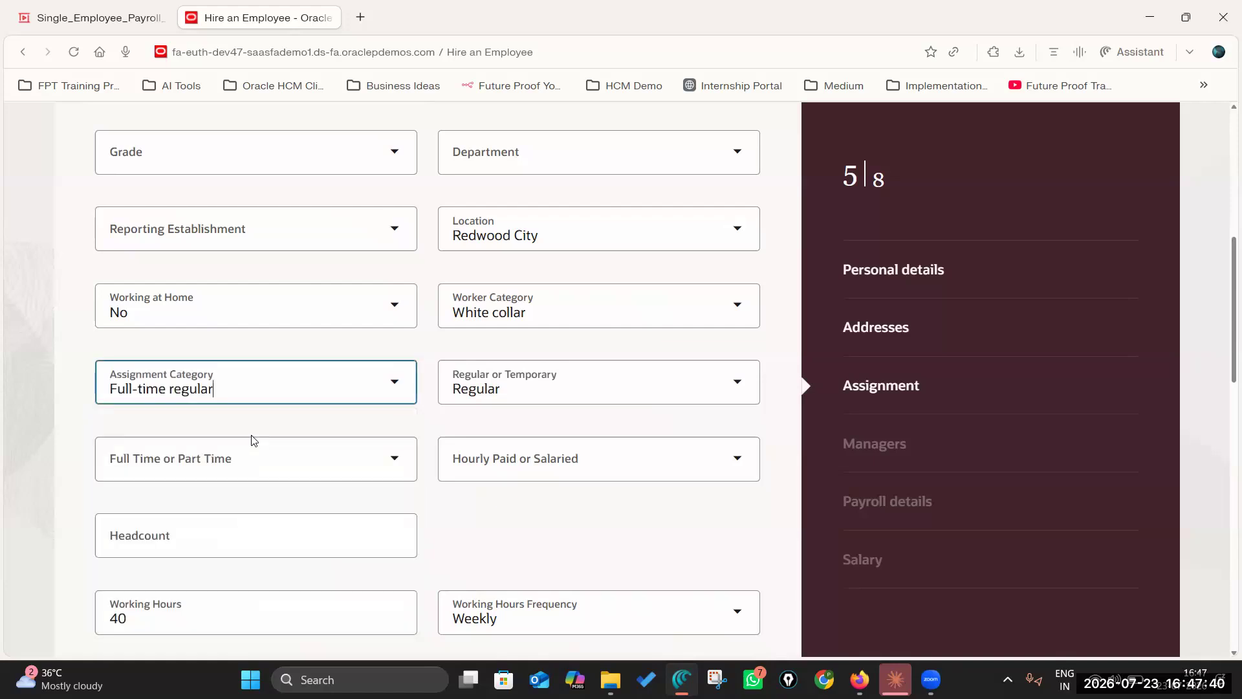
Set the assignment to Full time and Salaried
scroll(365, 442, "down", 1)
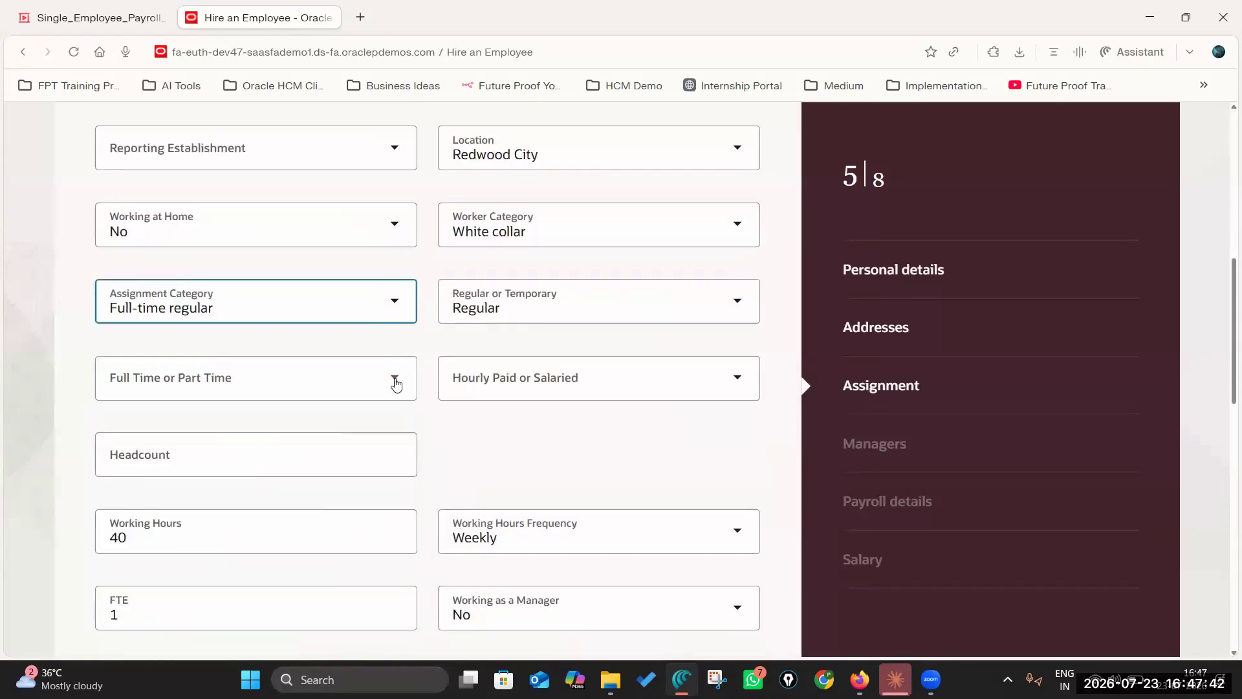
left_click(396, 379)
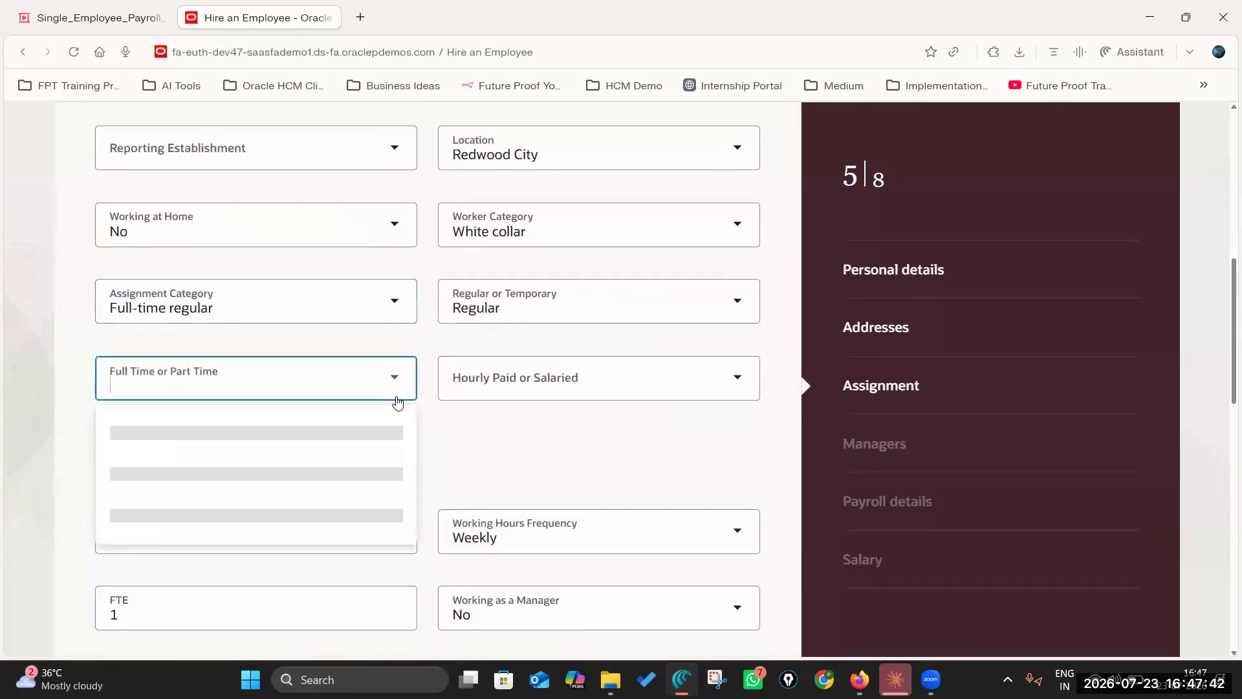
left_click(258, 432)
left_click(737, 380)
left_click(602, 469)
Enter a headcount of 1 for the assignment and continue to the managers
left_click(355, 458)
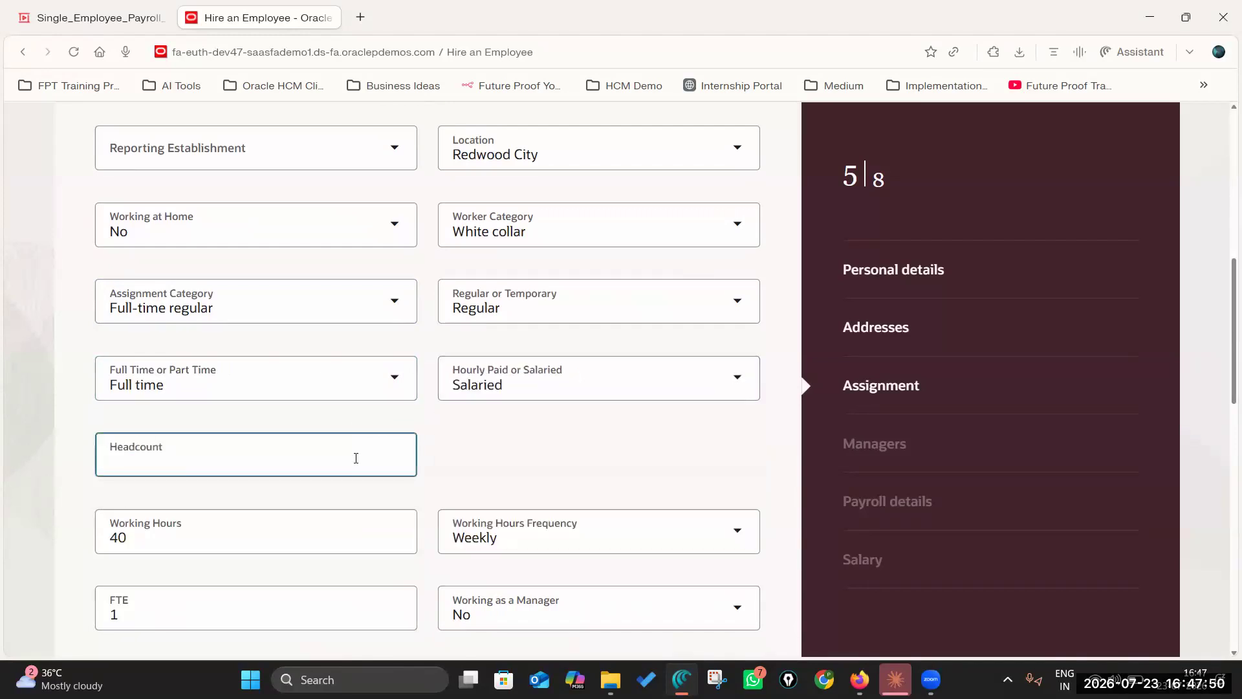
type("1")
scroll(433, 466, "down", 9)
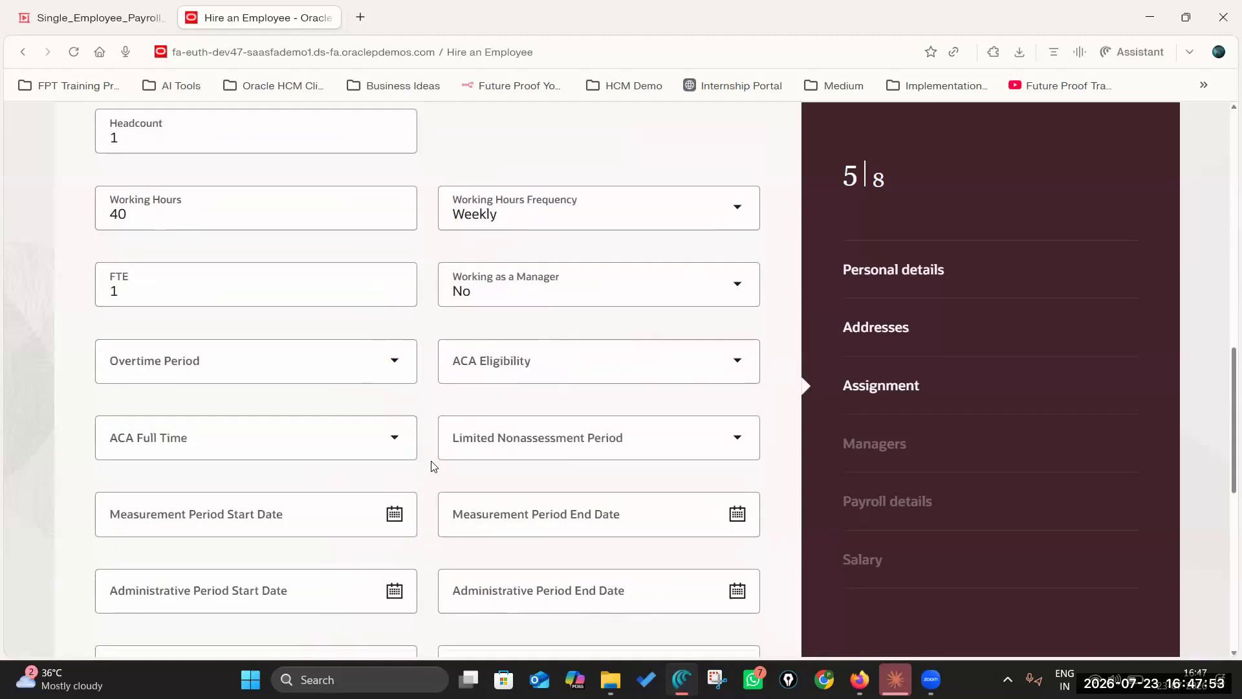
scroll(433, 461, "down", 6)
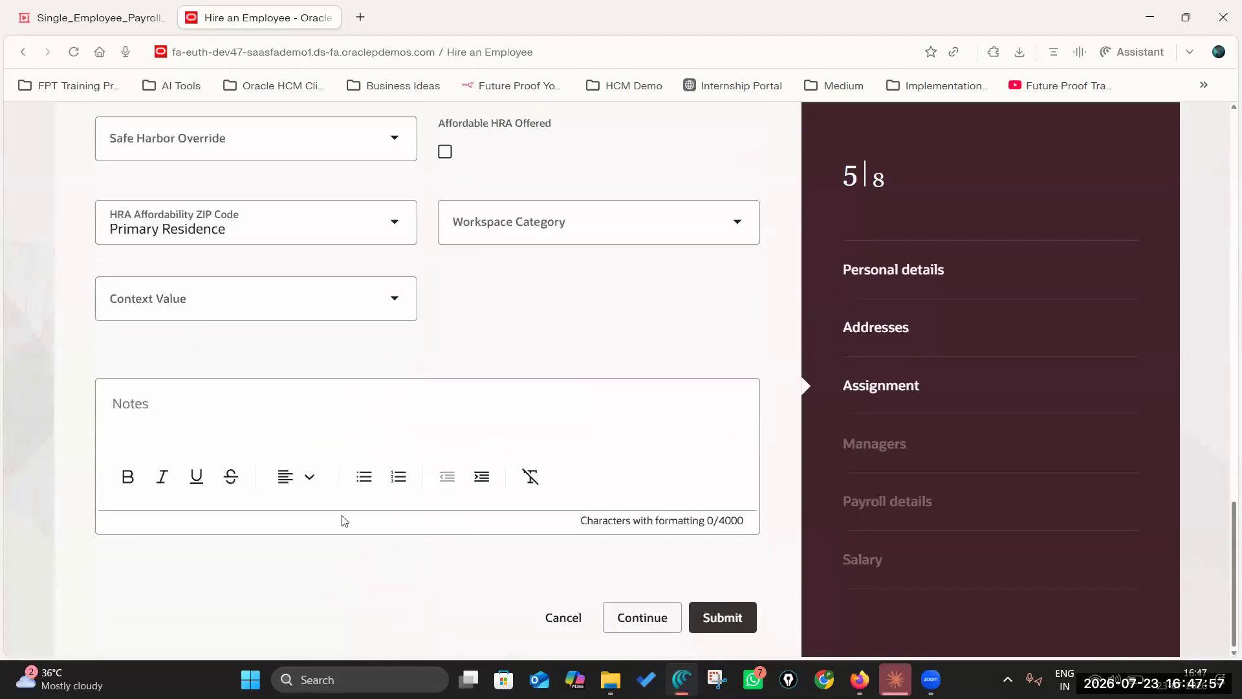
left_click(647, 619)
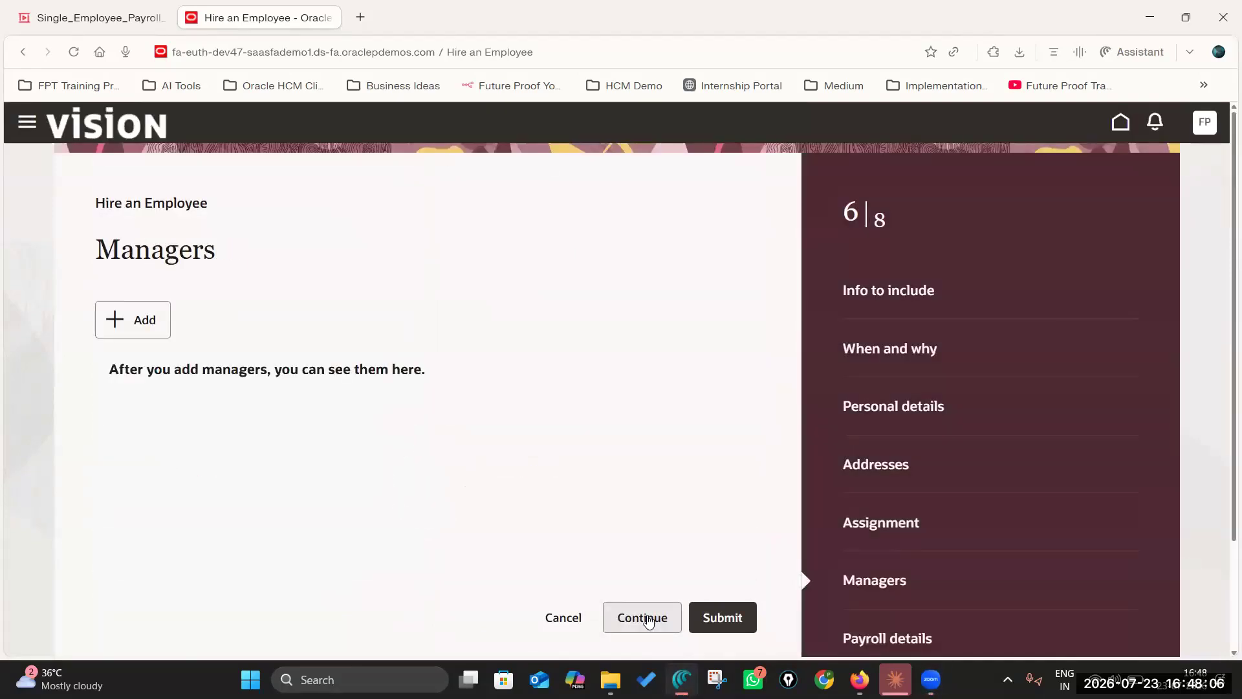
Add the Director of Benefits as the employee's Line Manager, save the entry and continue to the payroll details
left_click(124, 324)
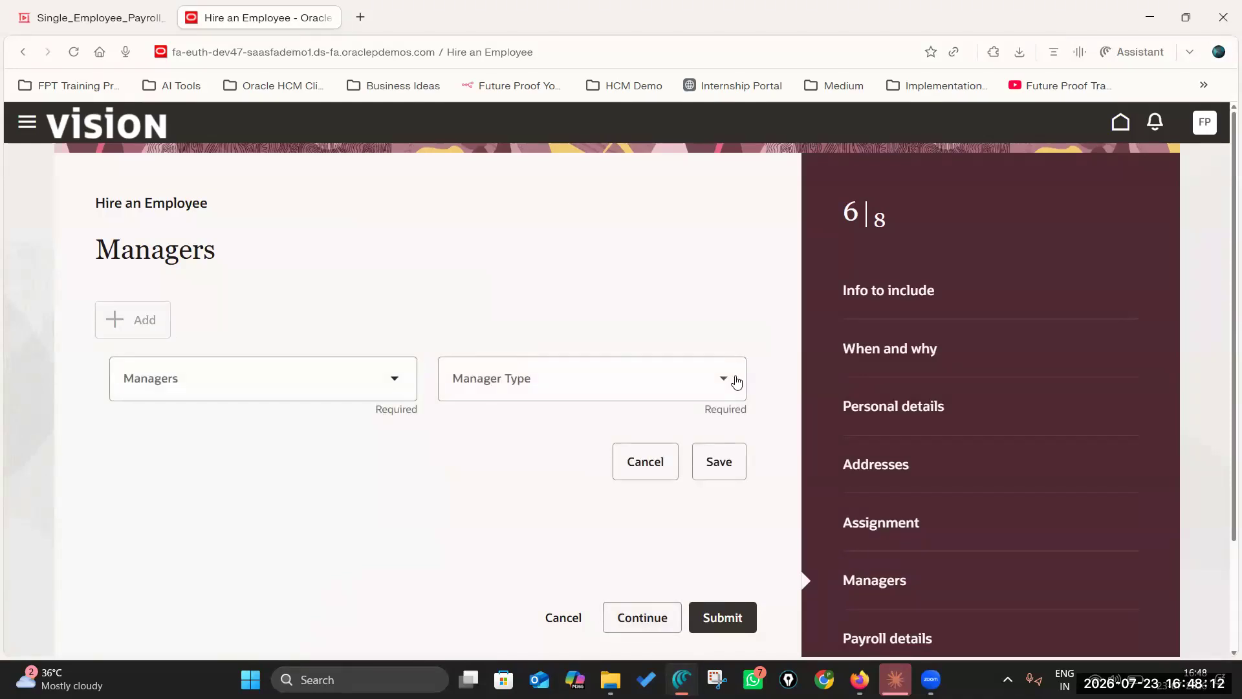
left_click(725, 381)
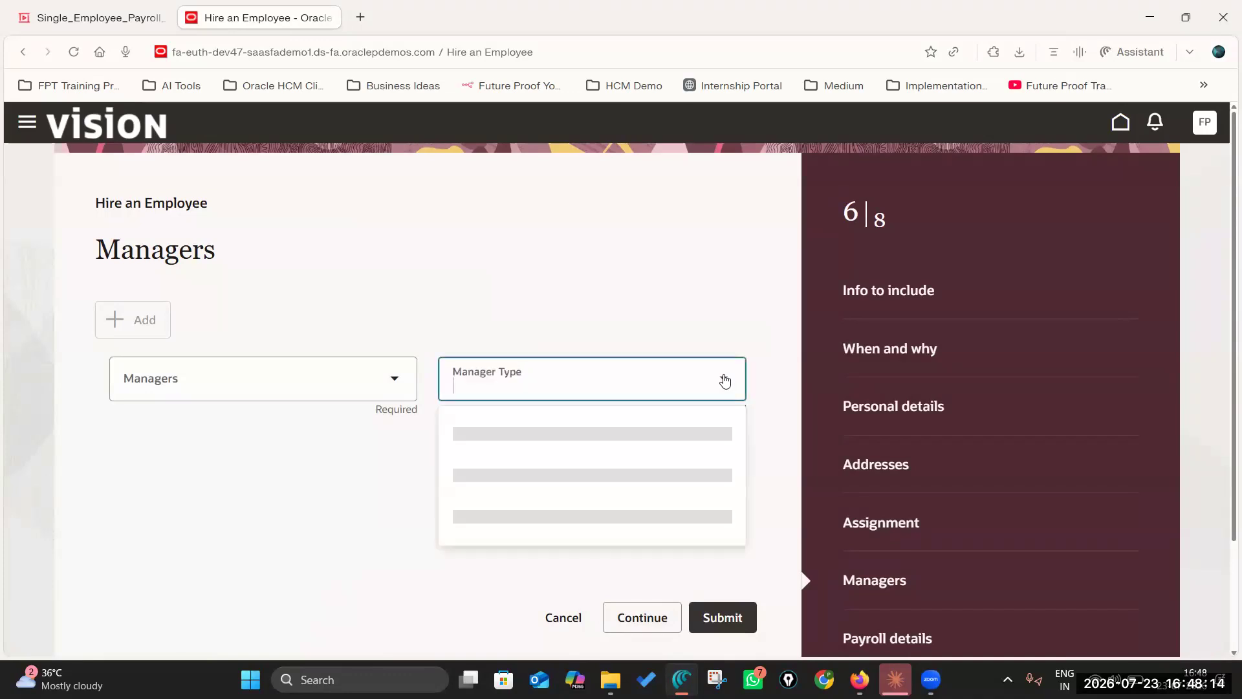
left_click(559, 426)
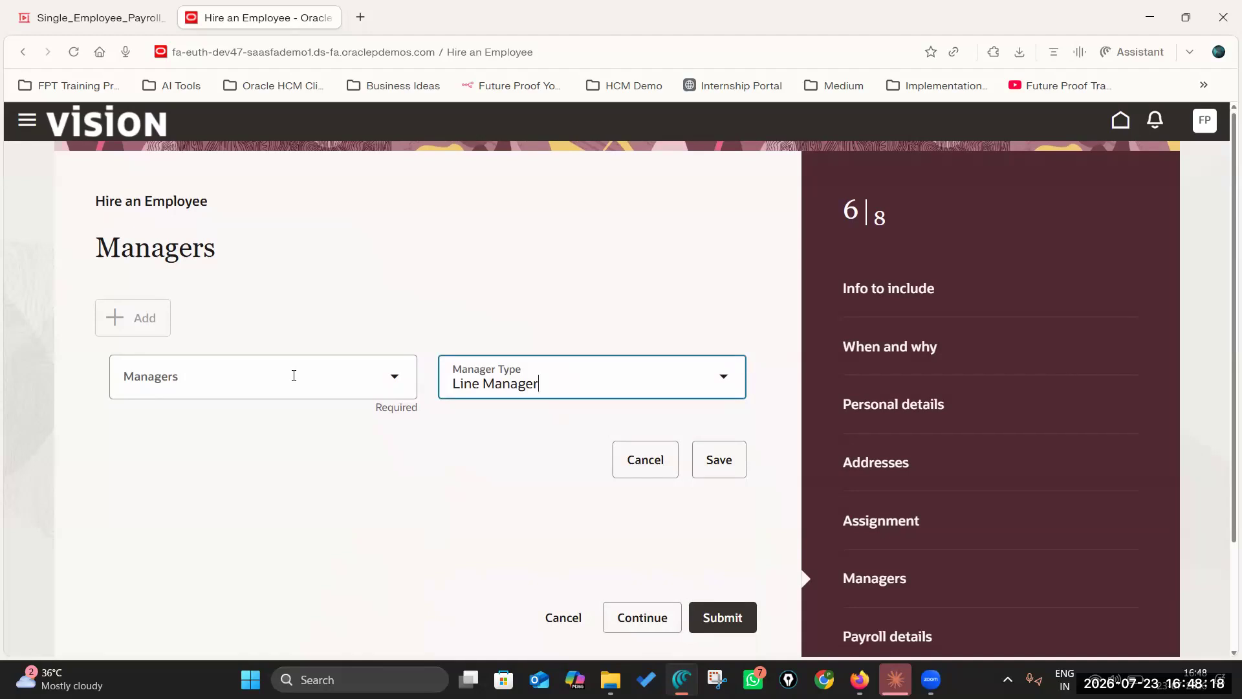
left_click(294, 375)
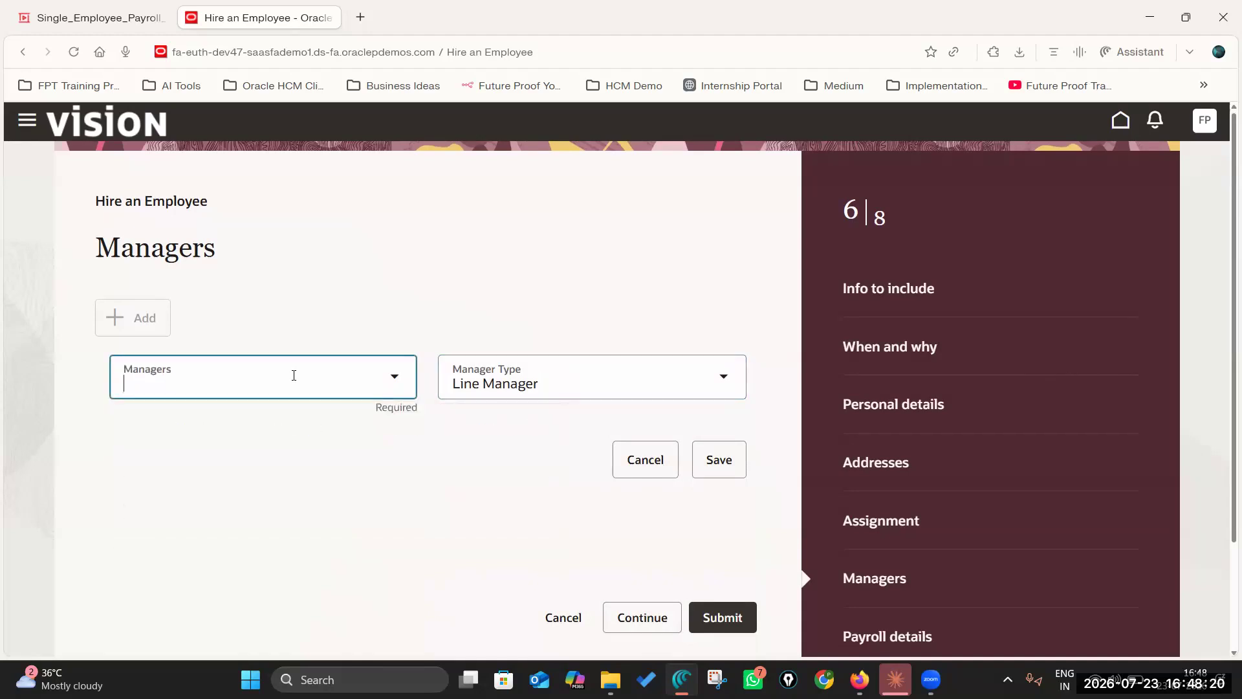
type("618")
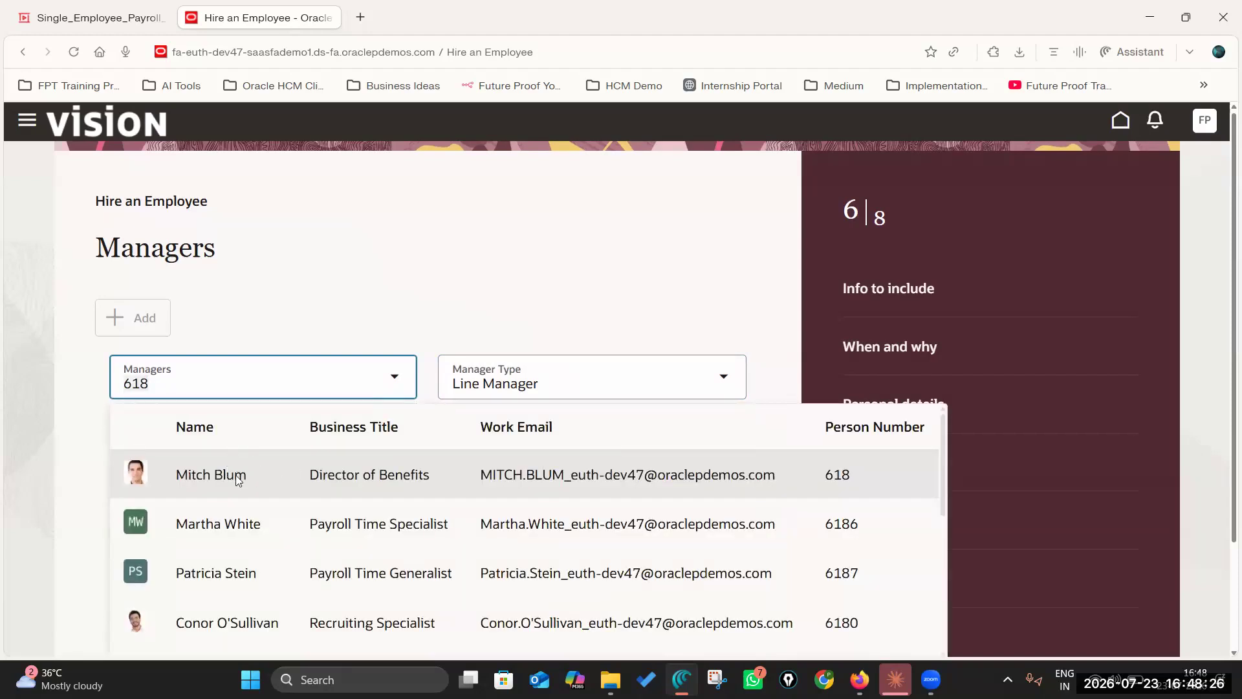
left_click(238, 480)
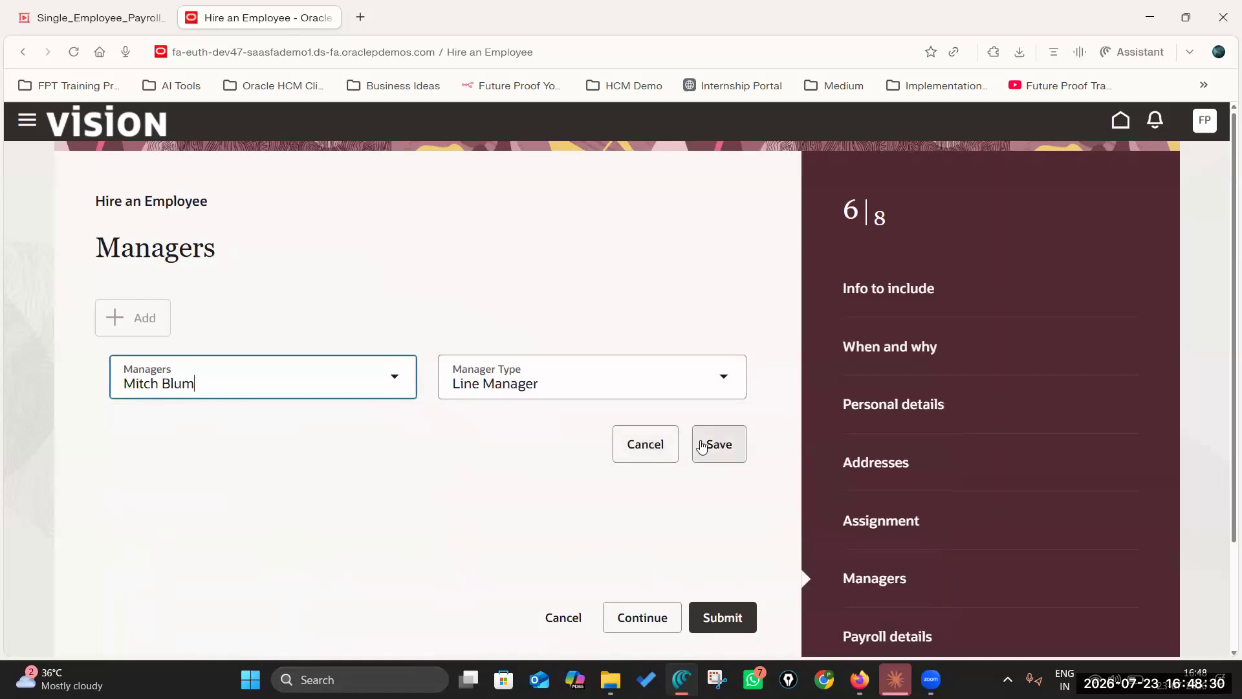
left_click(722, 444)
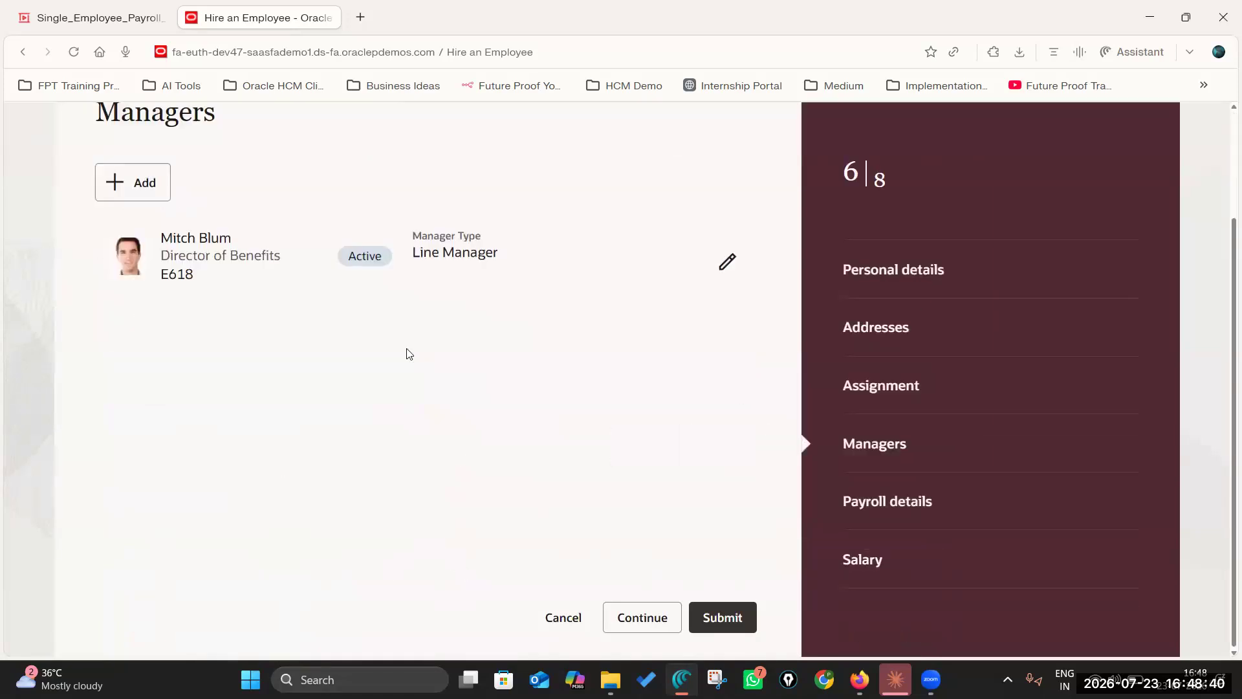
left_click(648, 619)
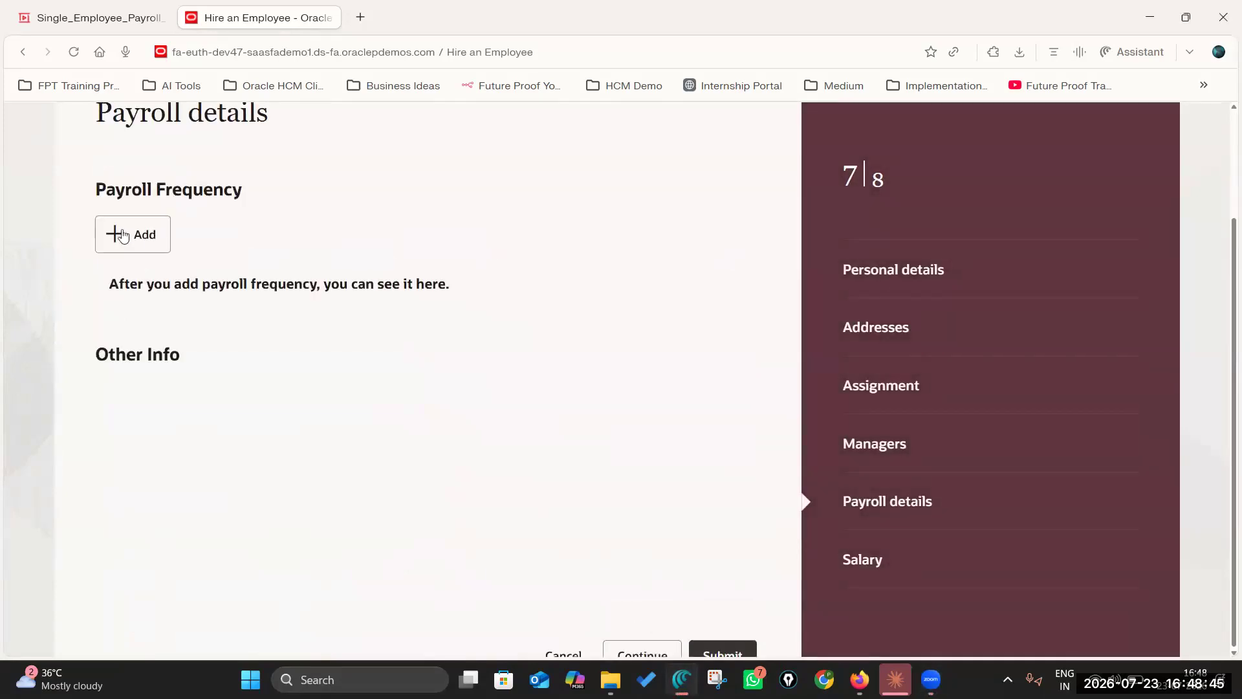
Add a payroll frequency with the Monthly payroll and save it
left_click(132, 234)
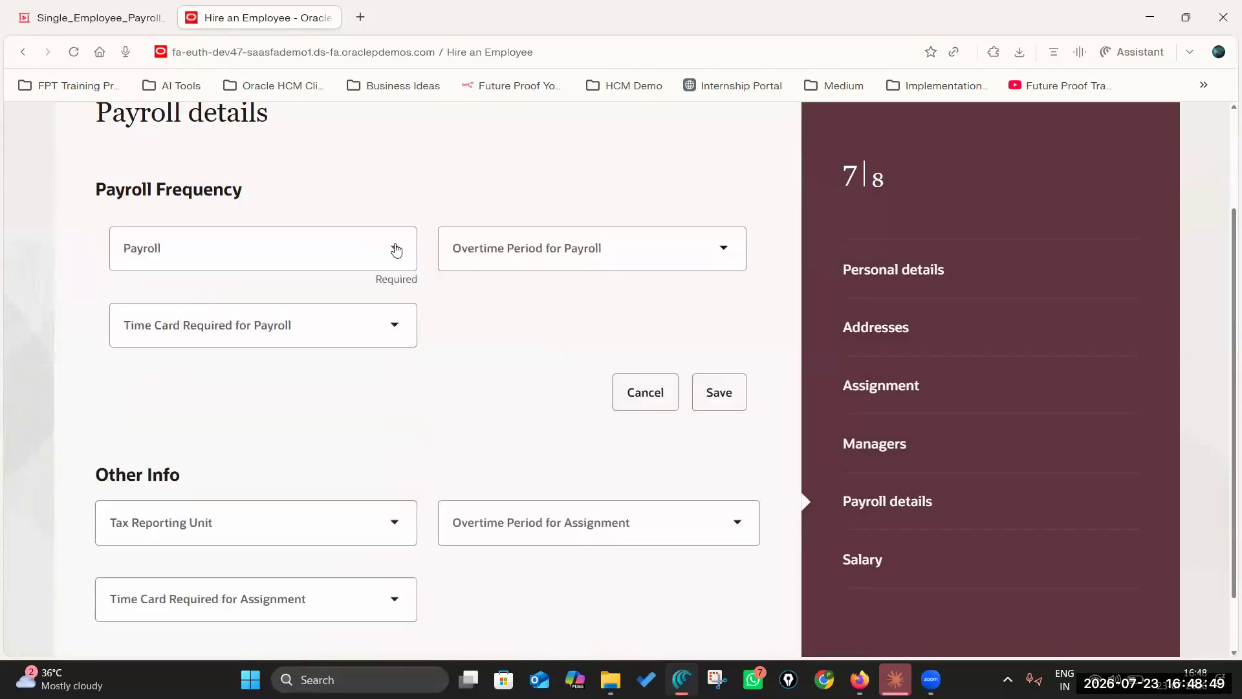
left_click(396, 249)
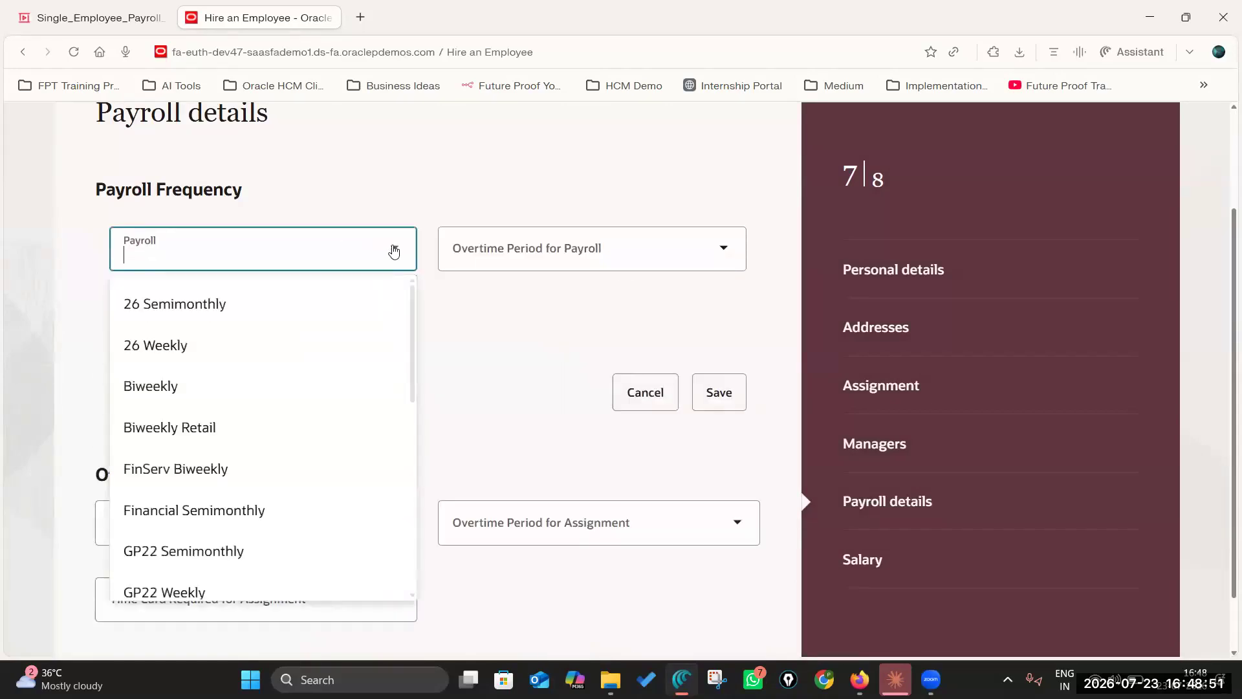
scroll(128, 393, "down", 3)
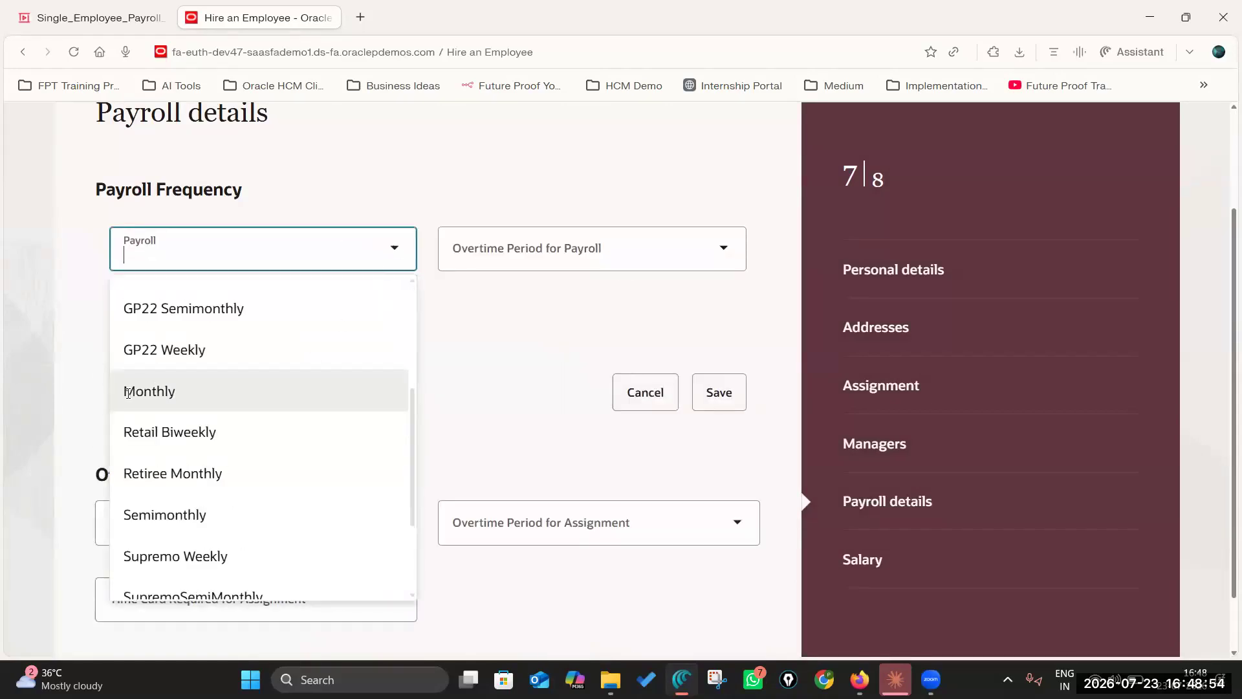
left_click(245, 391)
scroll(489, 349, "down", 1)
left_click(719, 323)
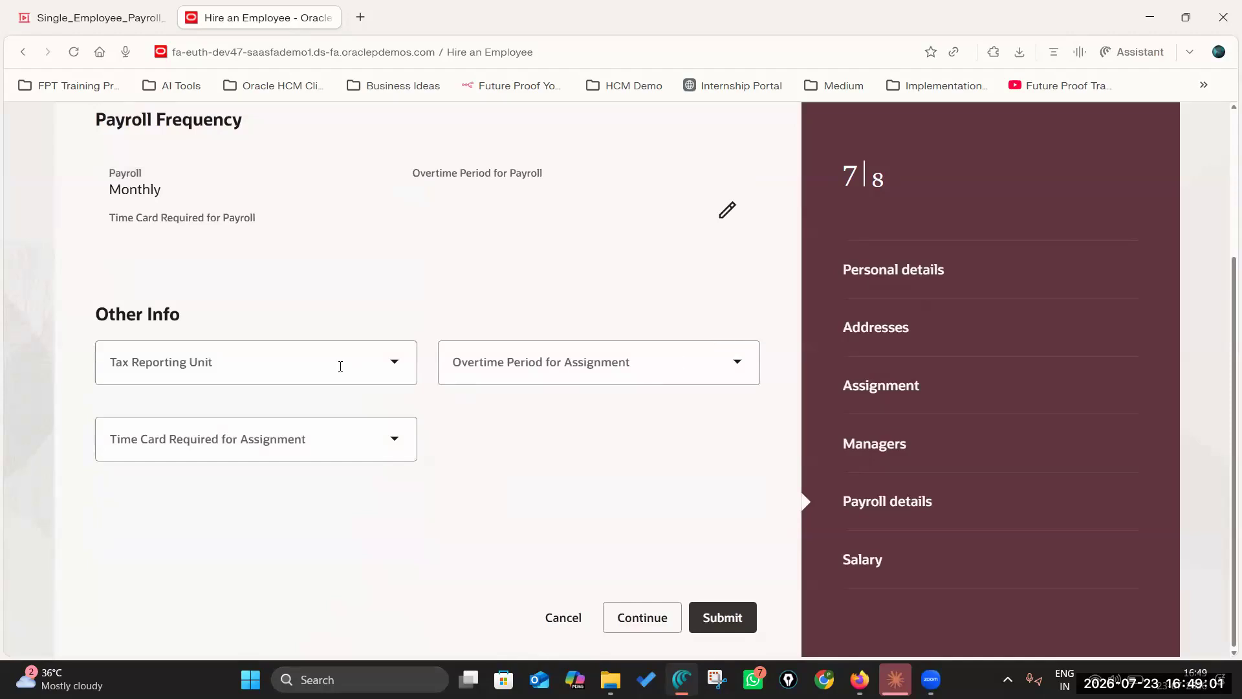
Set the tax reporting unit to US1 Legal Entity and continue to the salary
left_click(397, 363)
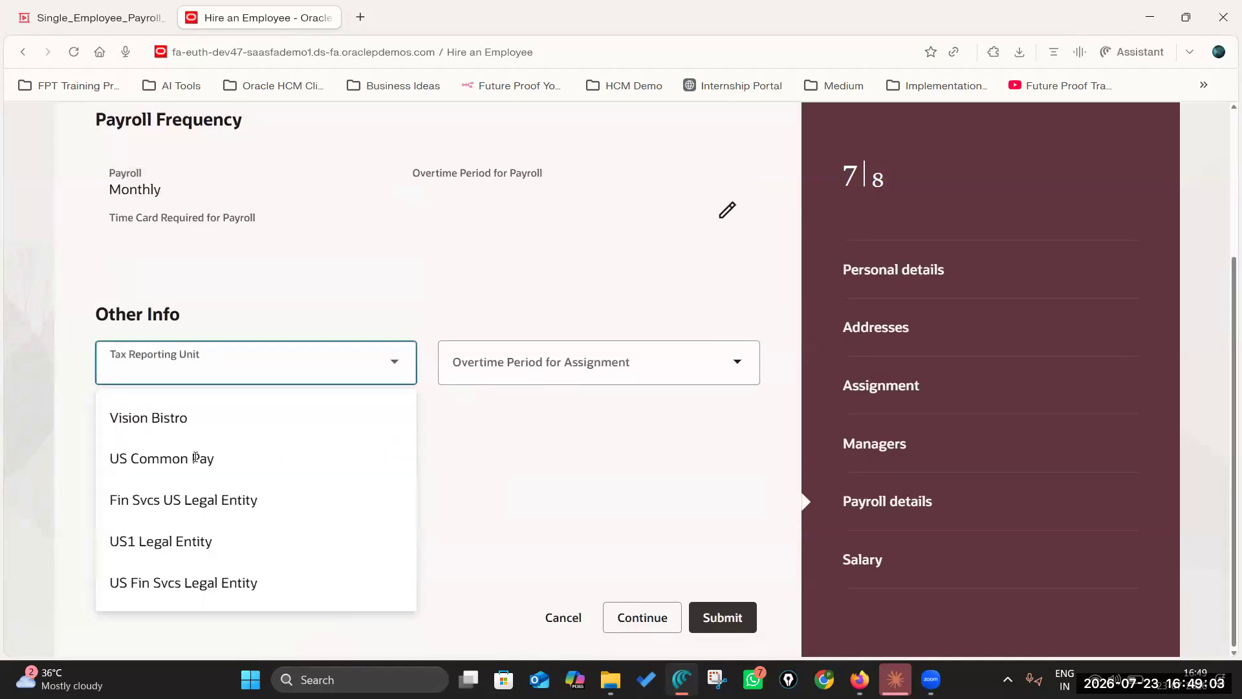
left_click(144, 542)
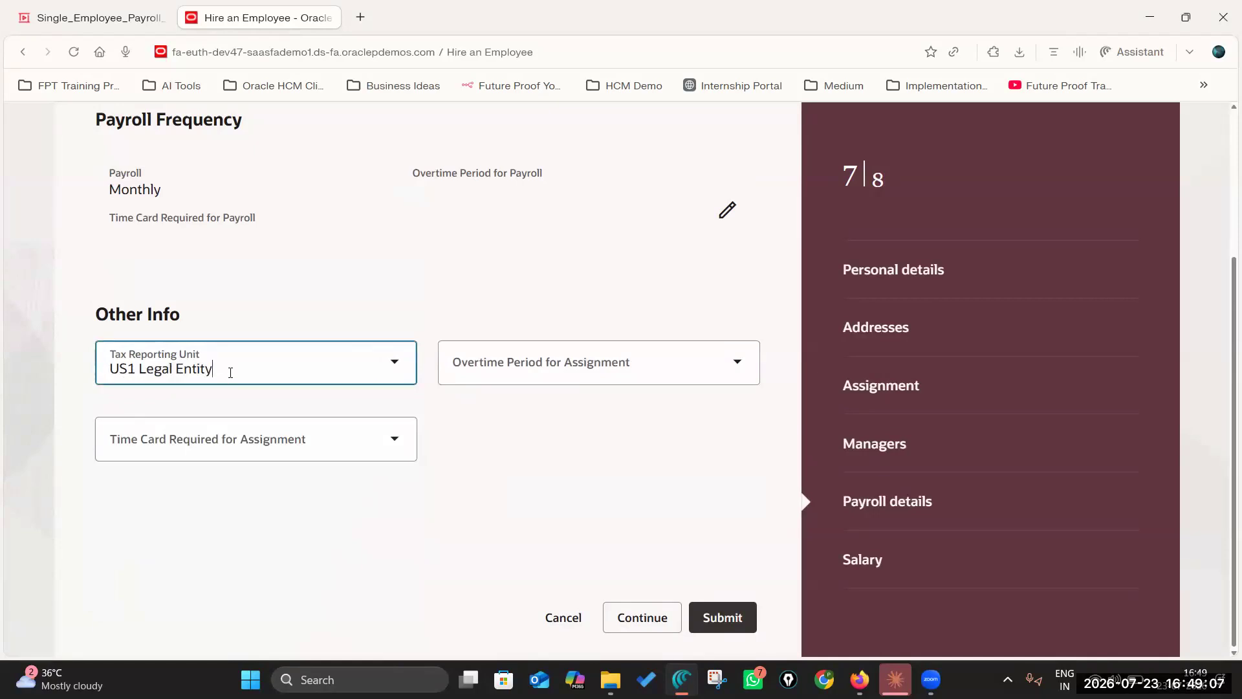
left_click(523, 428)
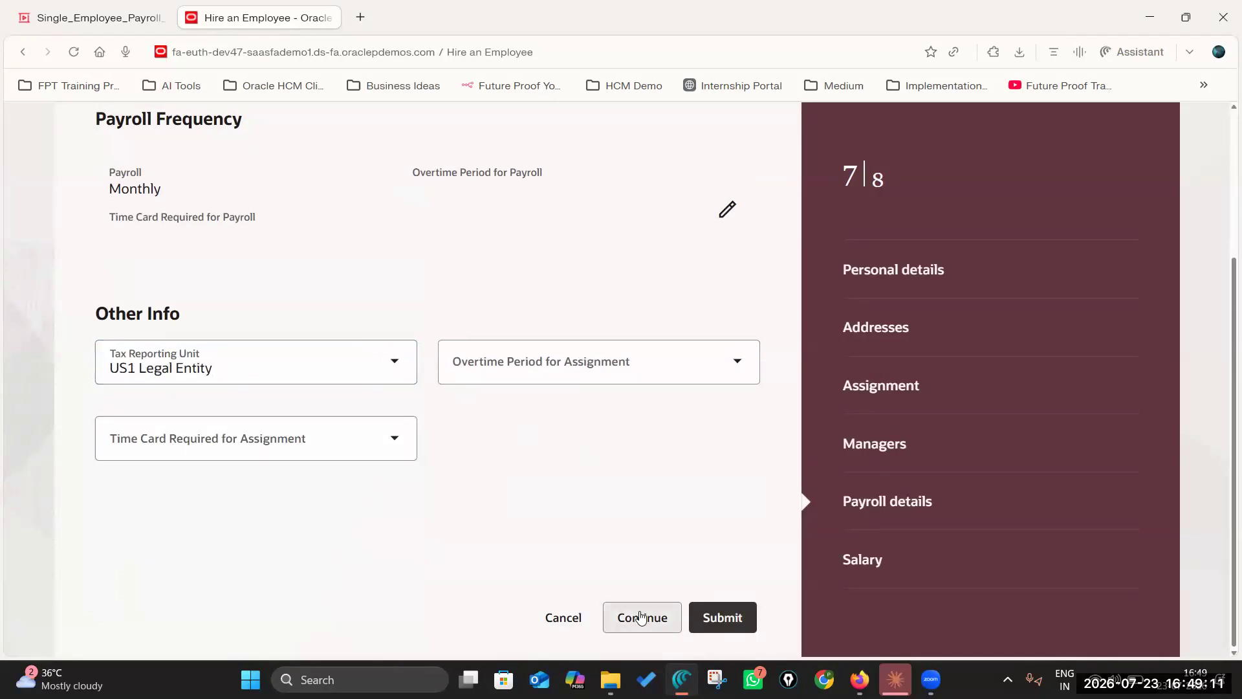
left_click(641, 618)
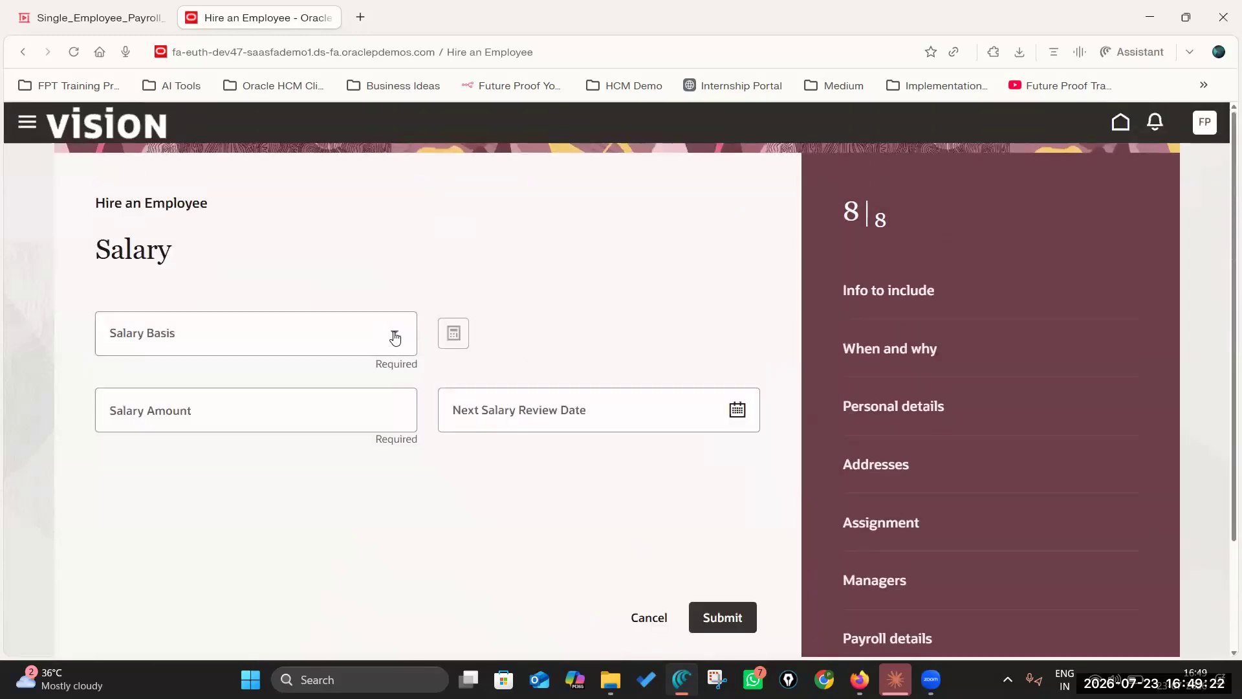
Set the salary basis to US1 Annual Salary and the salary amount to 96,000 USD annually
left_click(394, 334)
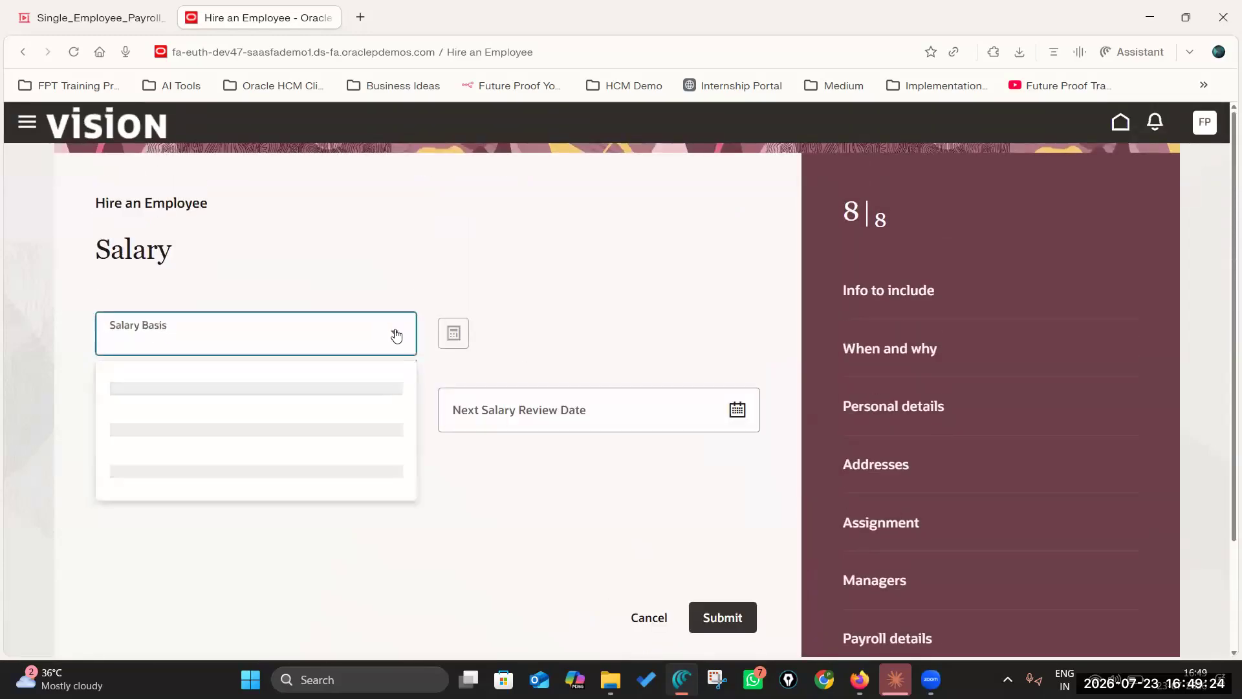
scroll(362, 414, "down", 5)
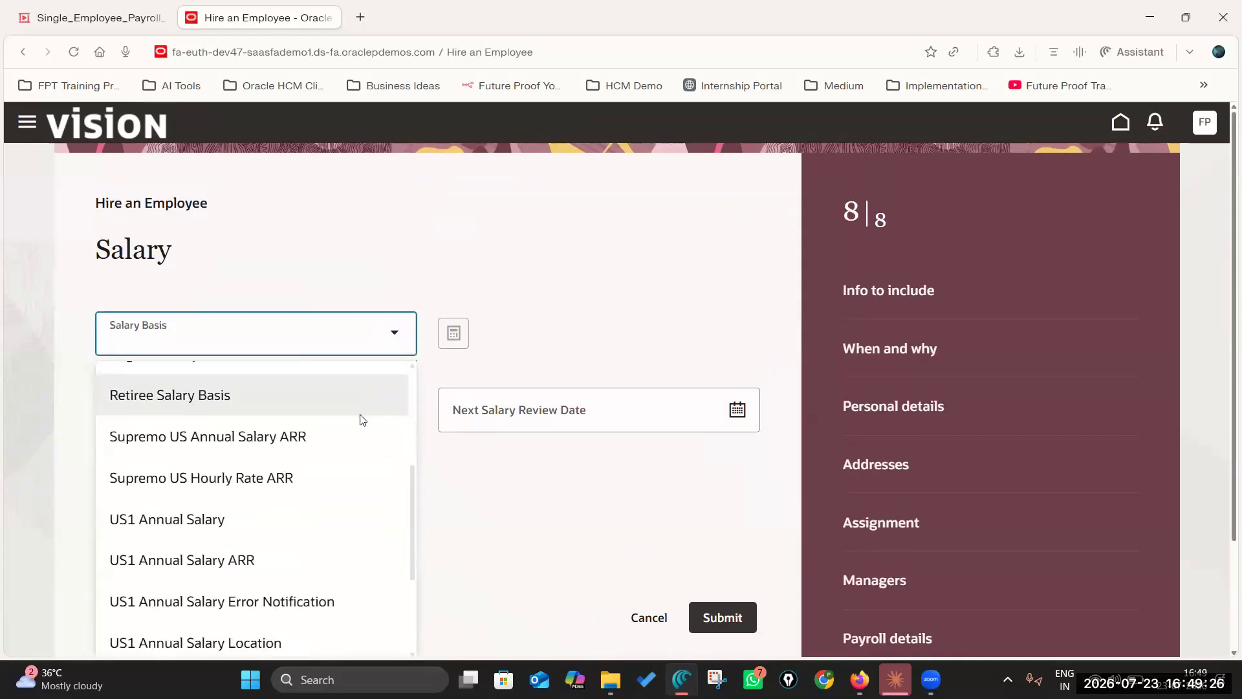
scroll(316, 424, "down", 1)
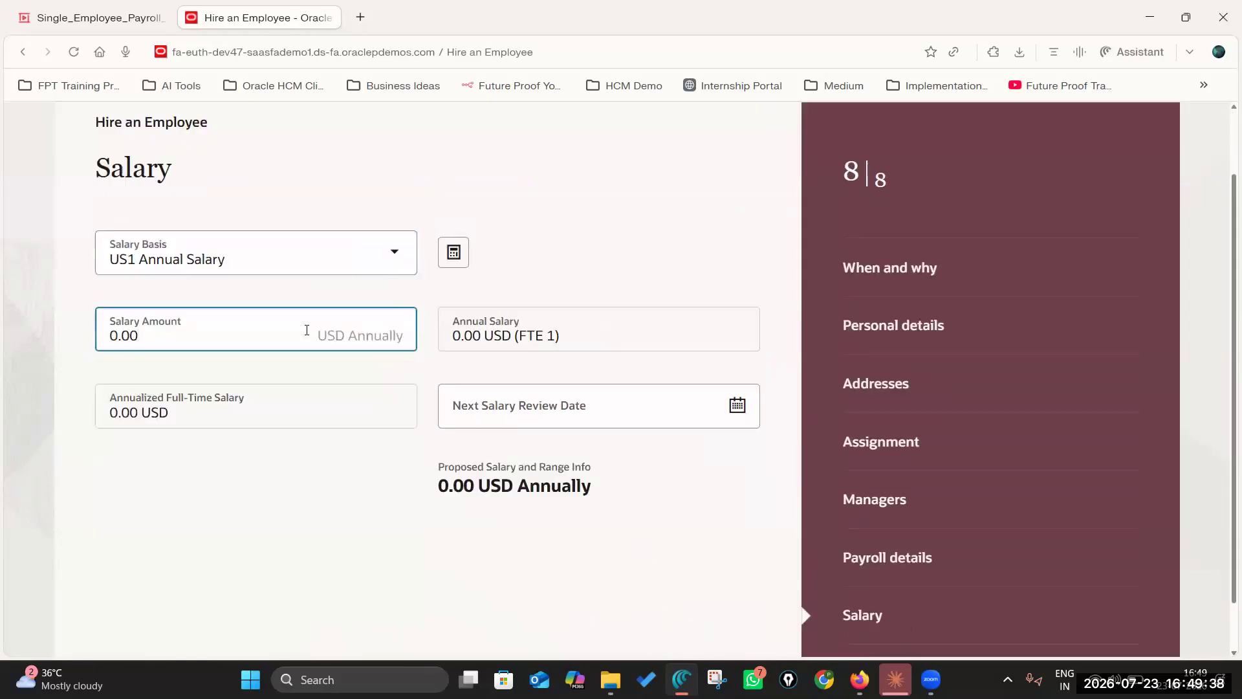
key("BackSpace")
key("BackSpace")
key("BackSpace")
key("BackSpace")
type("96")
left_click(540, 247)
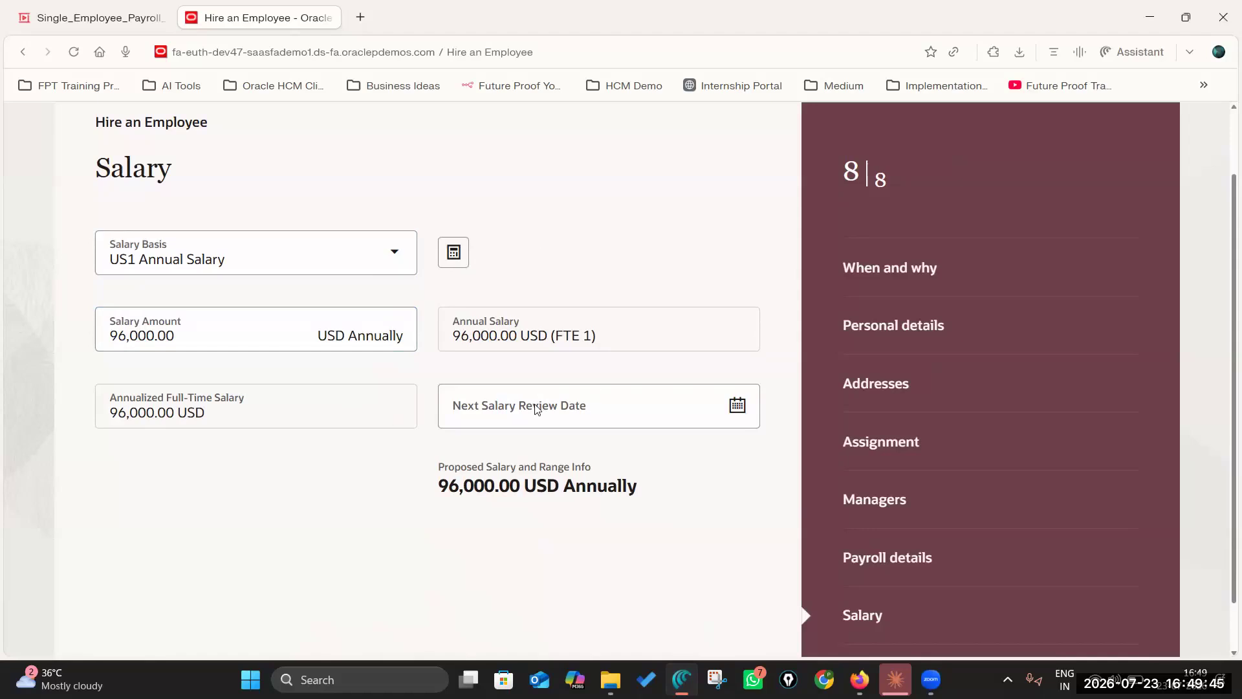
Set the next salary review date to 7/1/27 and submit the new hire
scroll(535, 408, "up", 1)
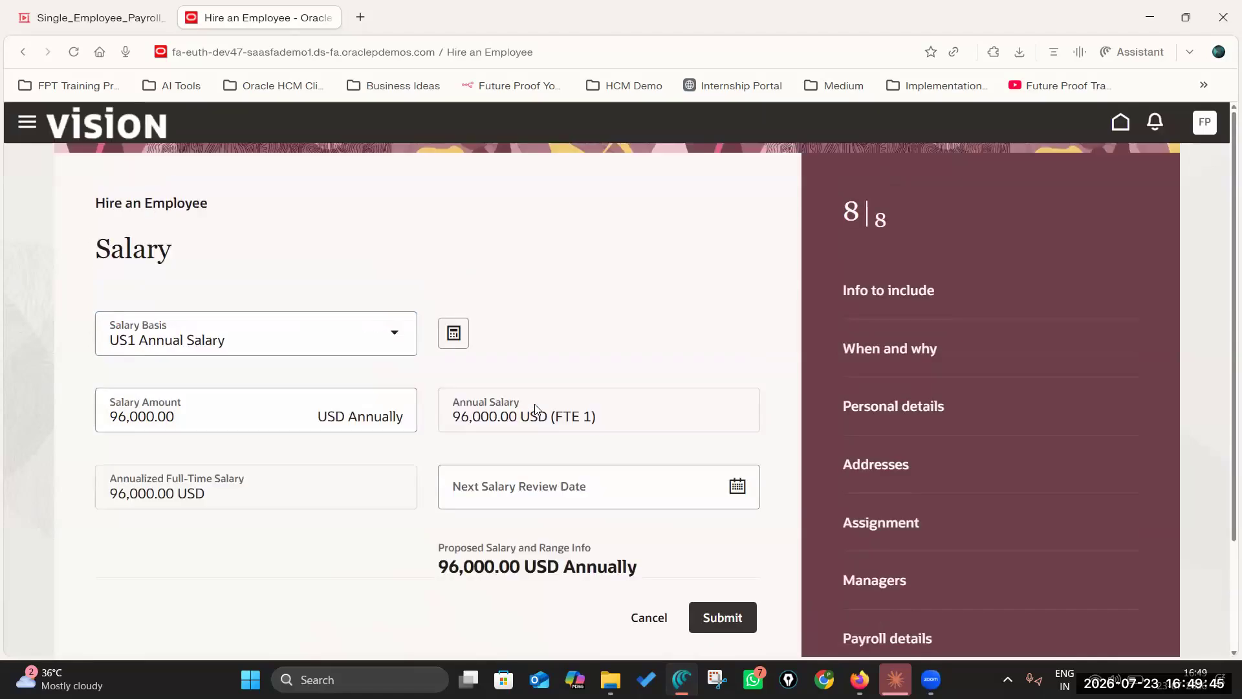
left_click(737, 488)
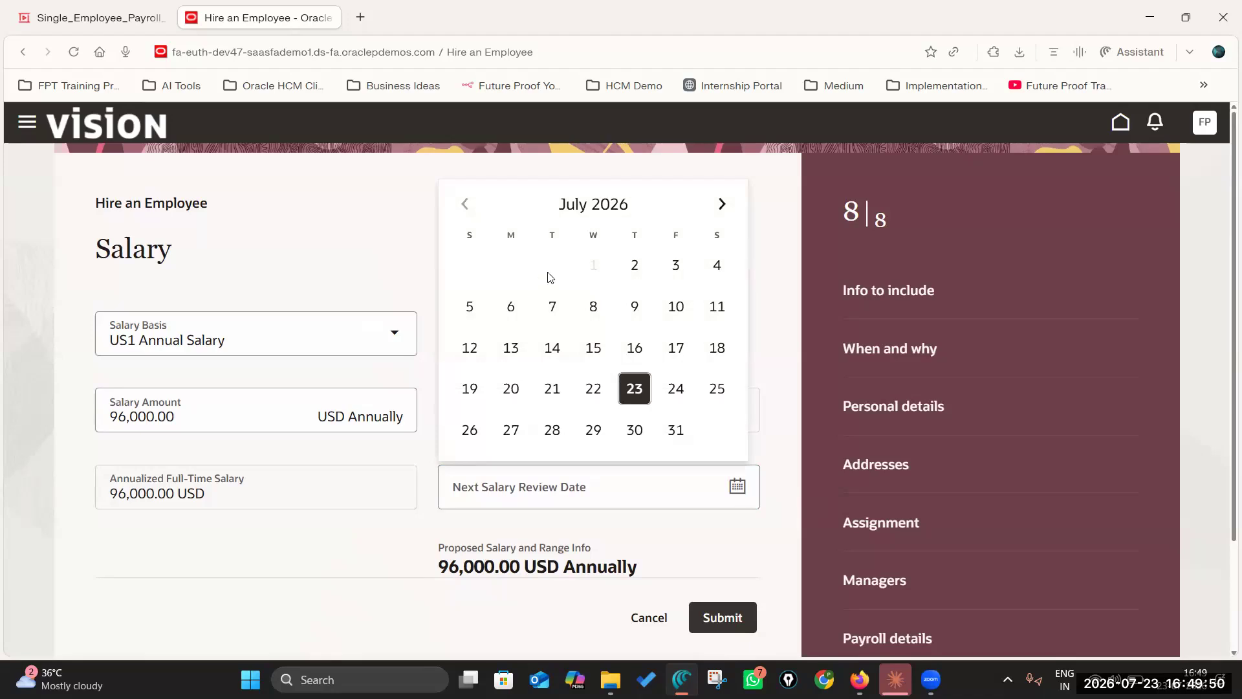
left_click(611, 206)
left_click(702, 334)
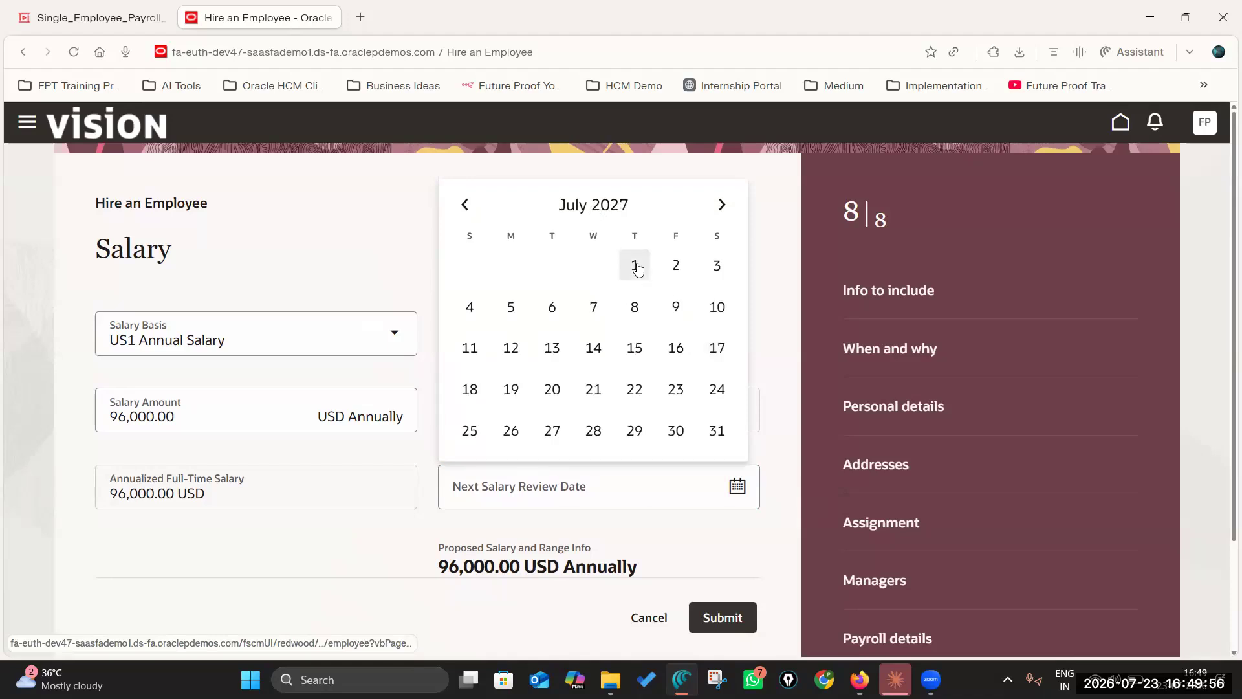
left_click(636, 266)
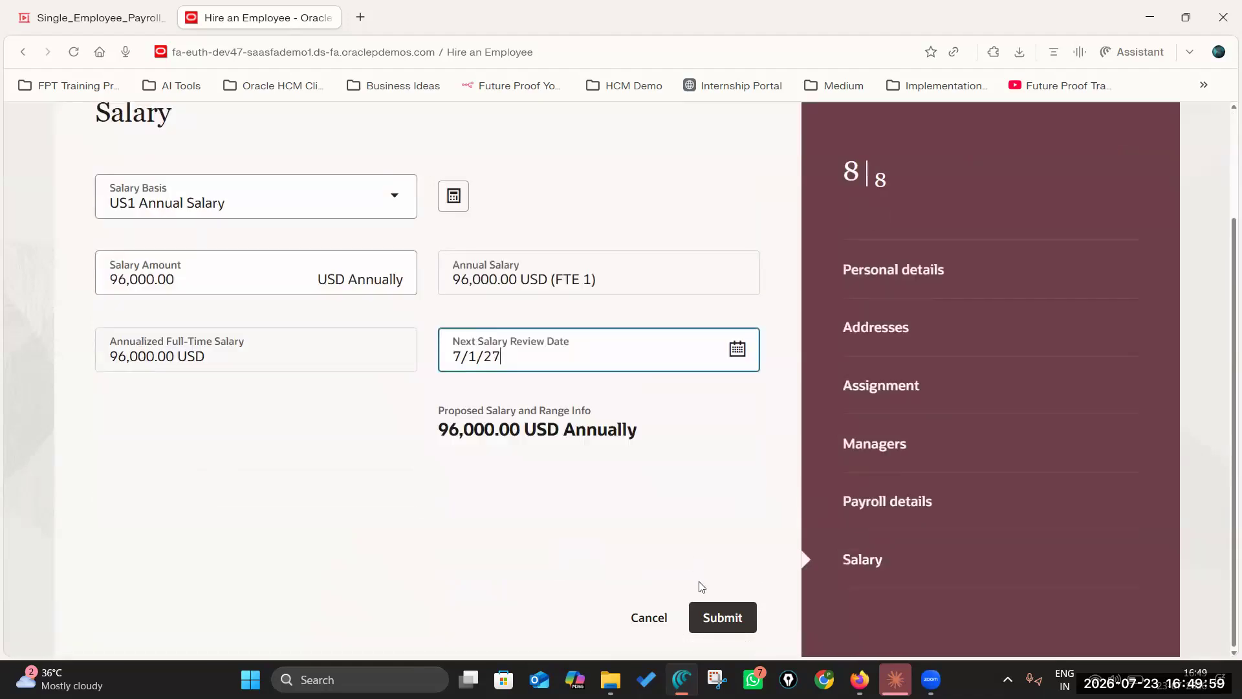
left_click(721, 618)
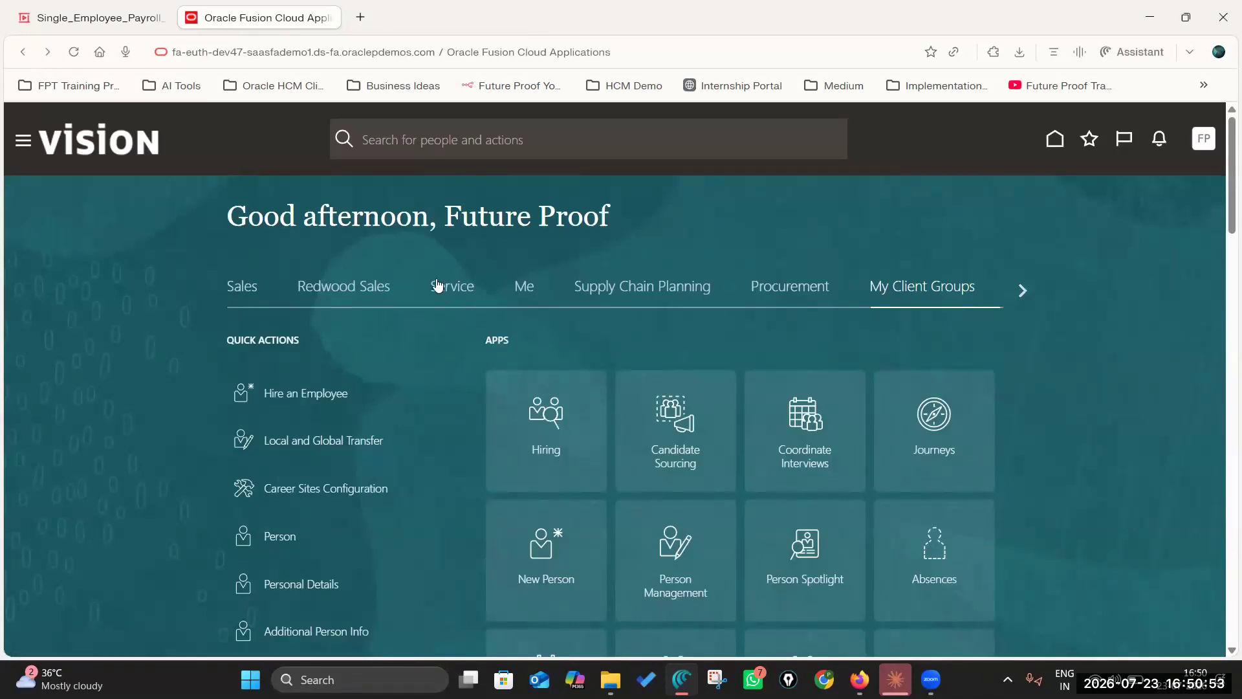
Open the new employee's Hire an Employee transaction in the Transaction Console and review its approval and transaction history
left_click(1055, 139)
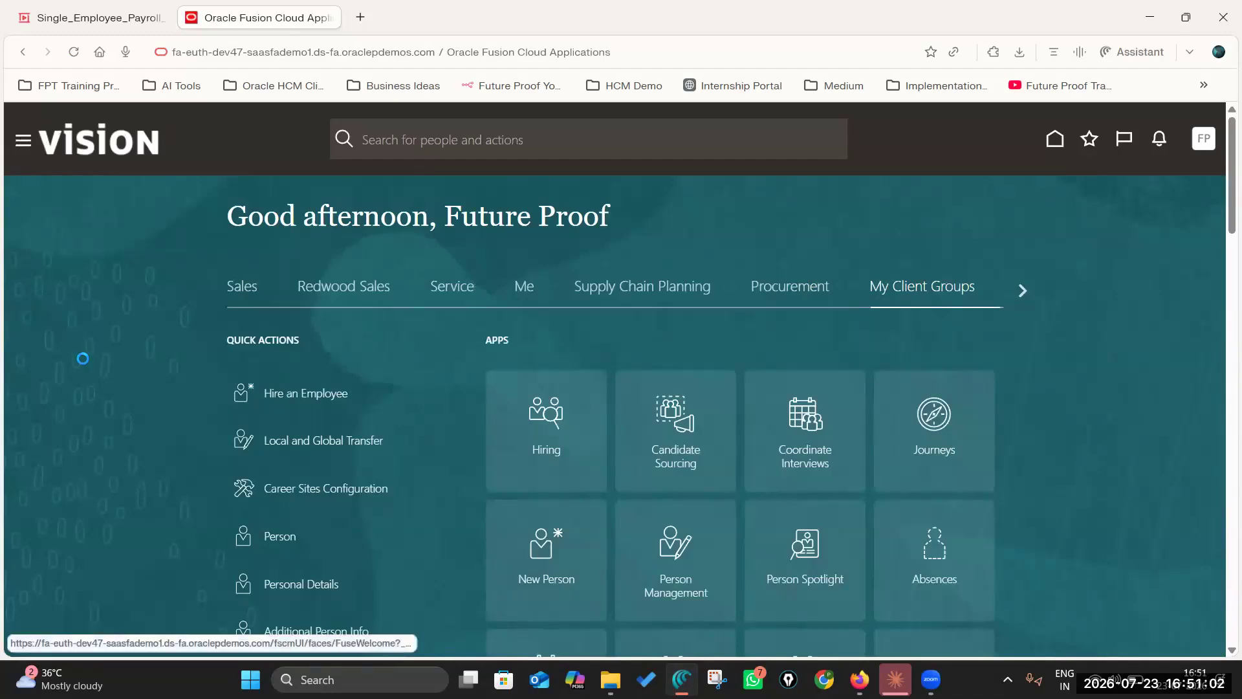
scroll(84, 369, "down", 10)
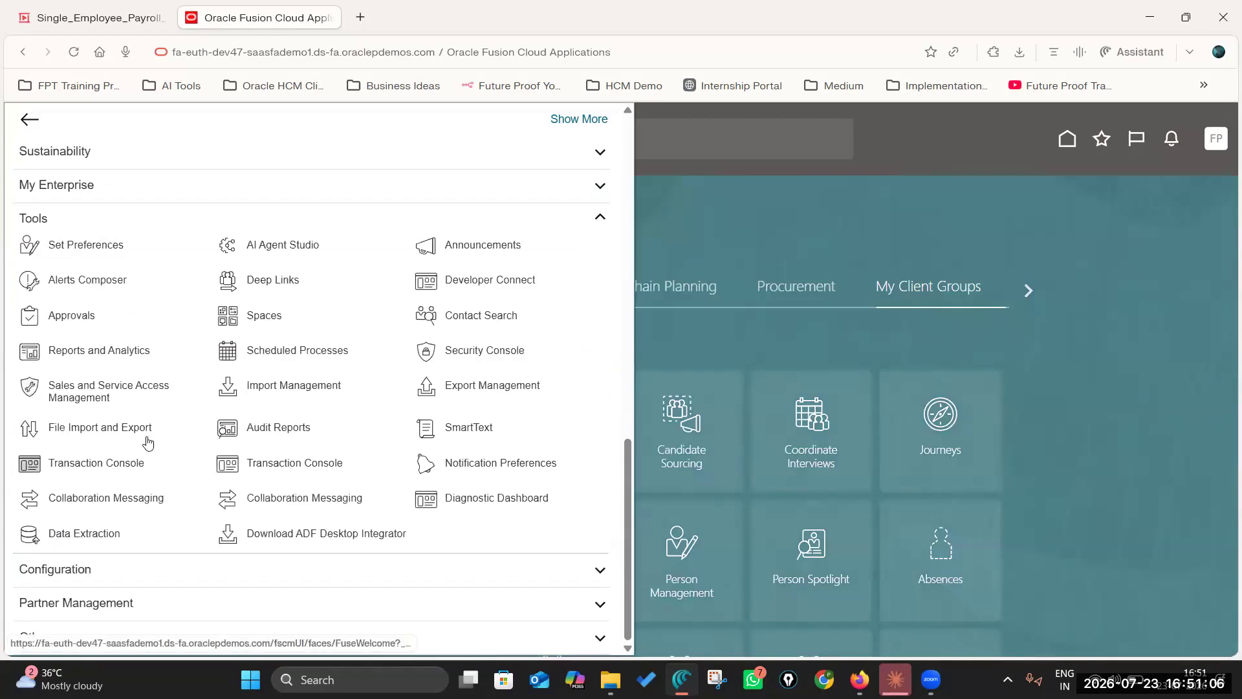
left_click(148, 443)
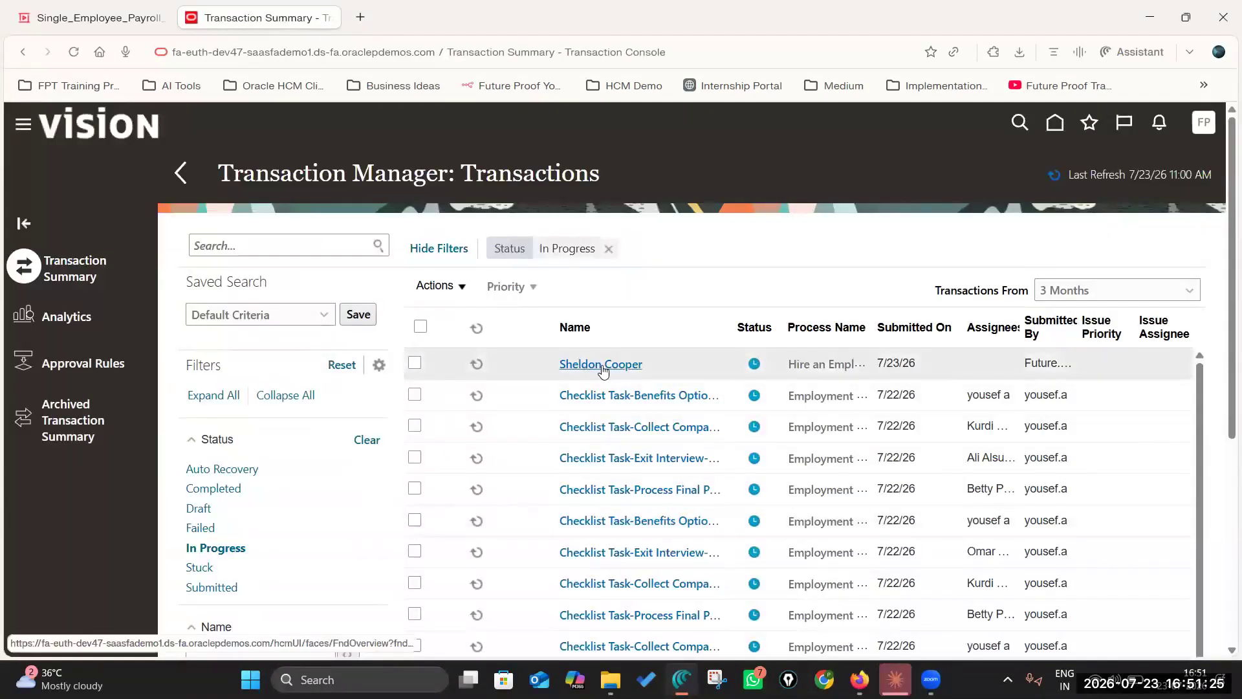
left_click(590, 365)
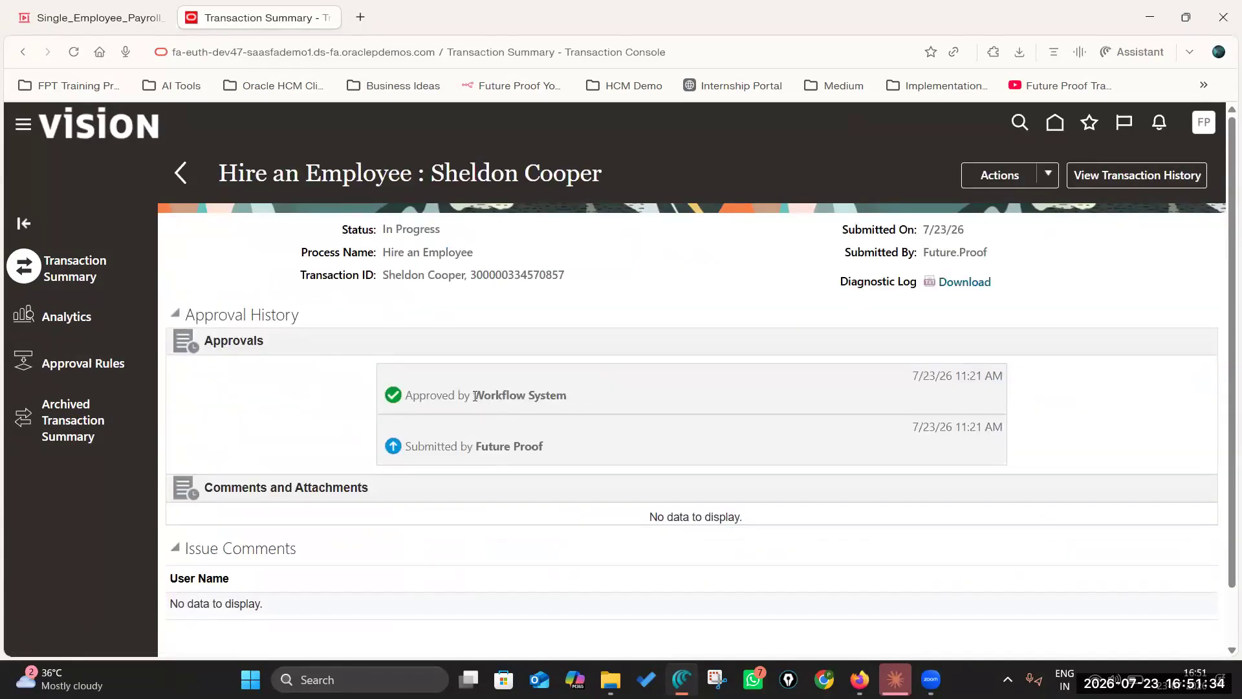
left_click(1141, 178)
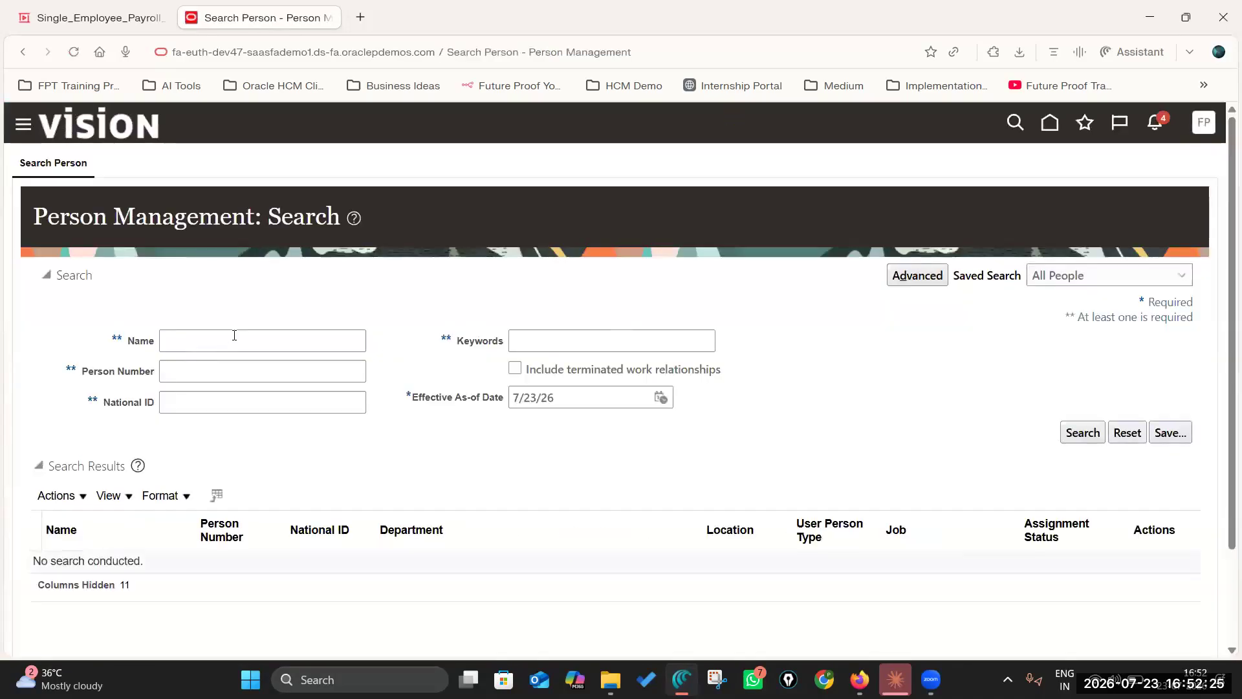
Search Person Management for the new employee by first name and select the person number in the results
left_click(234, 335)
type("She")
type("ldo")
key("BackSpace")
type("don")
key("Return")
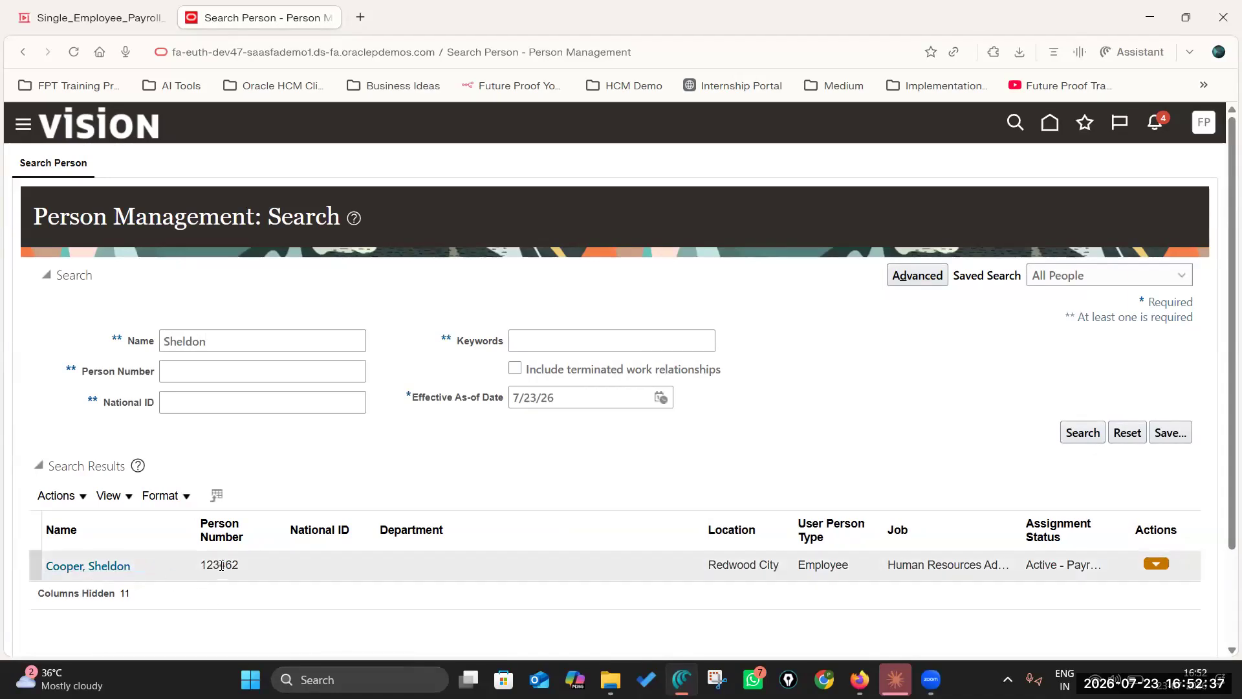
double_click(224, 564)
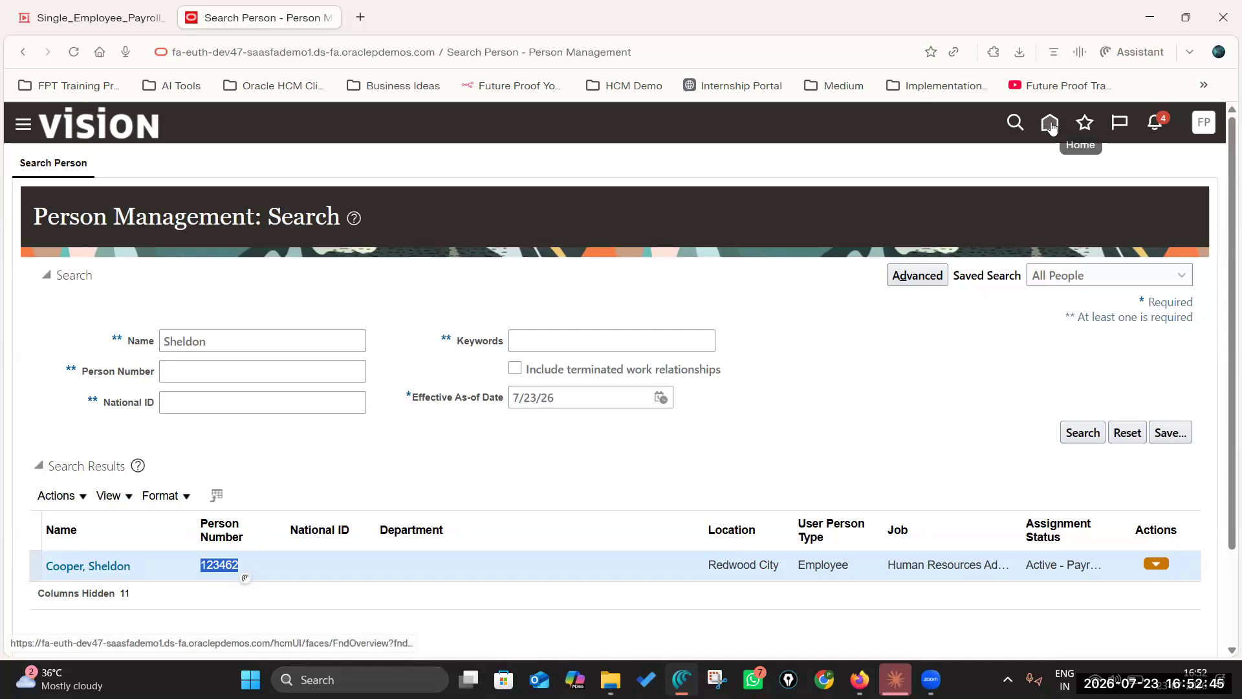
left_click_drag(703, 529, 580, 529)
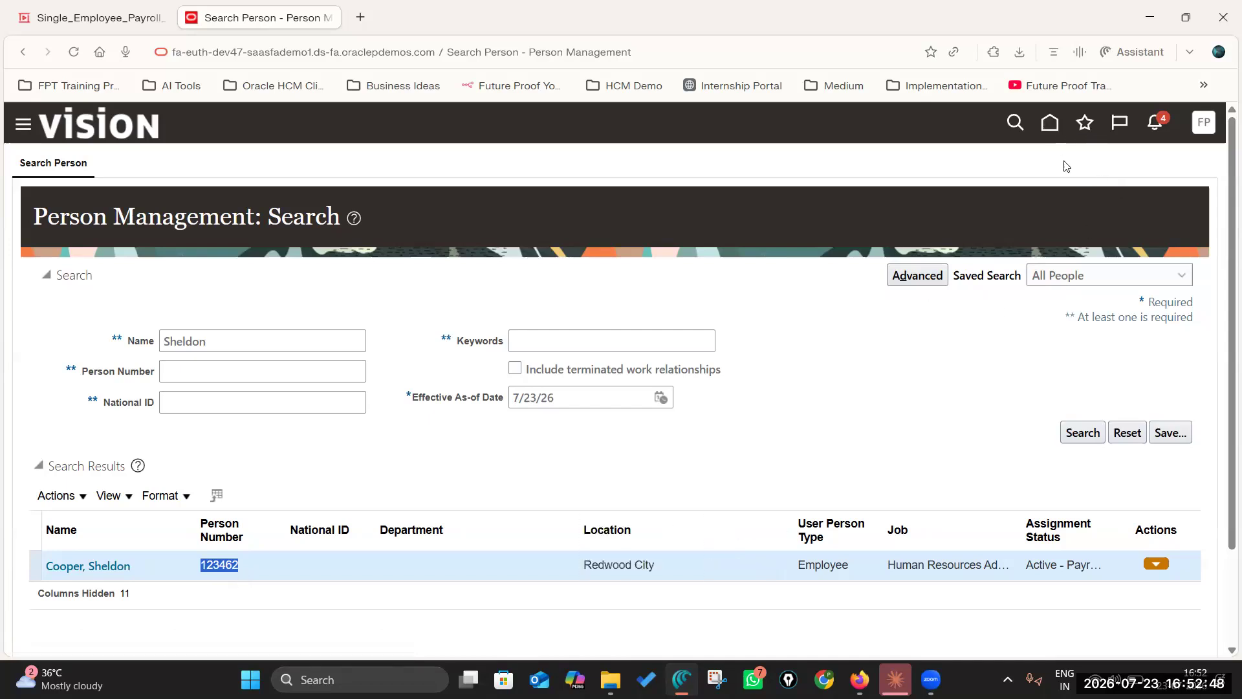
Return to the home page, search People by the employee's person number and open the matching worker
left_click(1055, 121)
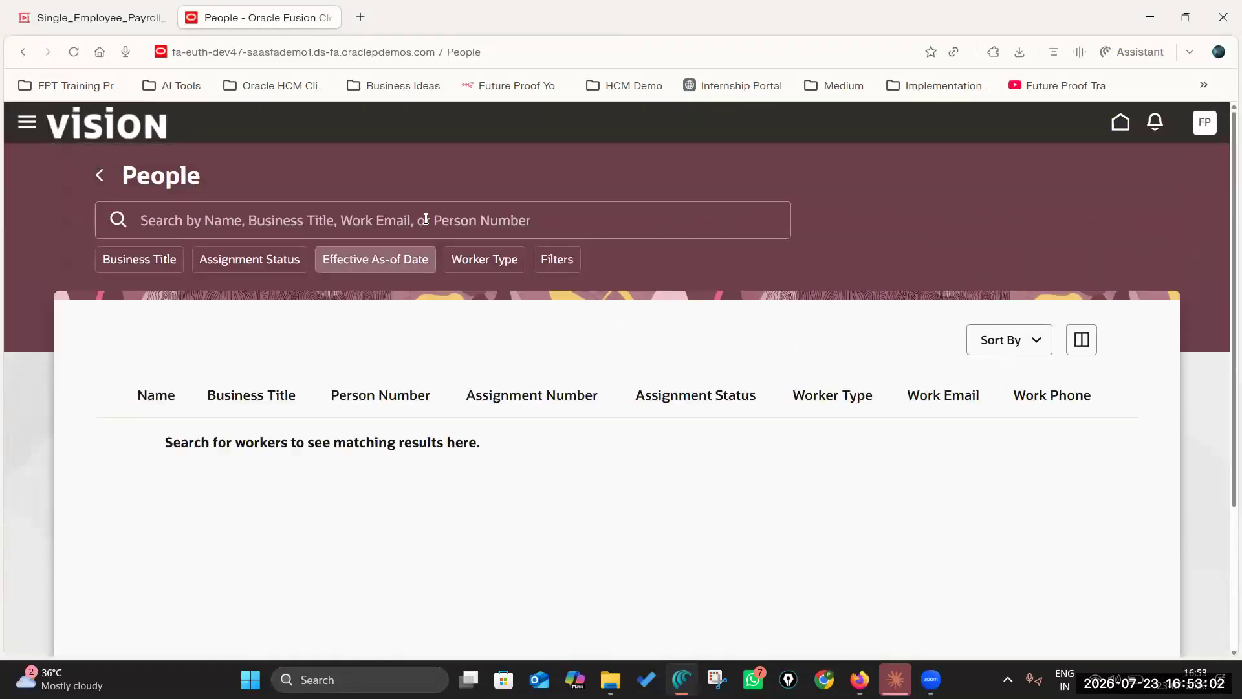
left_click(426, 219)
type("123462")
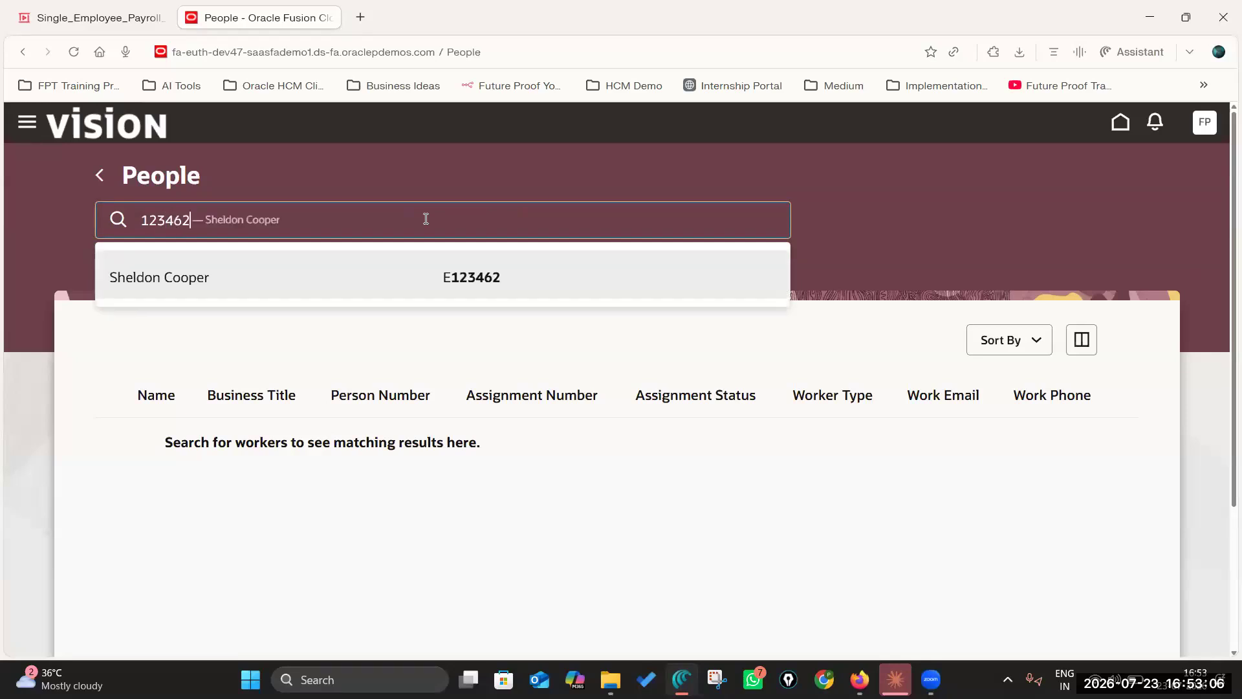
left_click(387, 271)
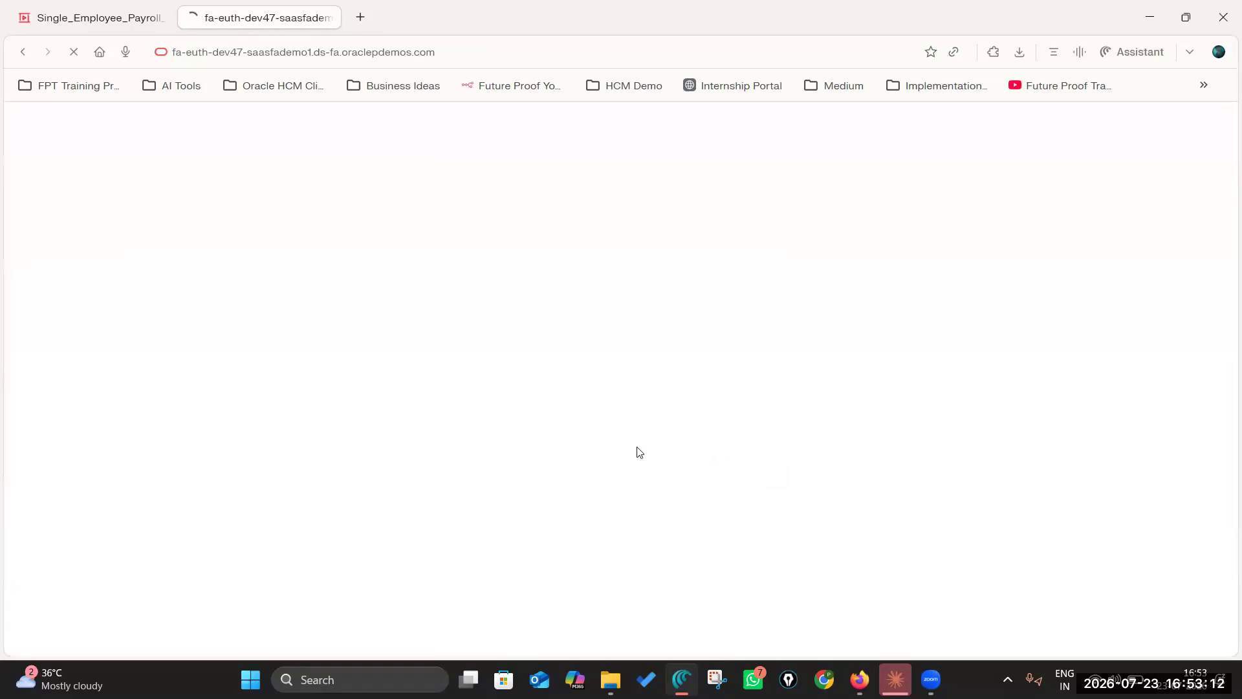
Examine the employee's public info, including the expanded Managers and Directs and Representatives sections
scroll(622, 454, "down", 8)
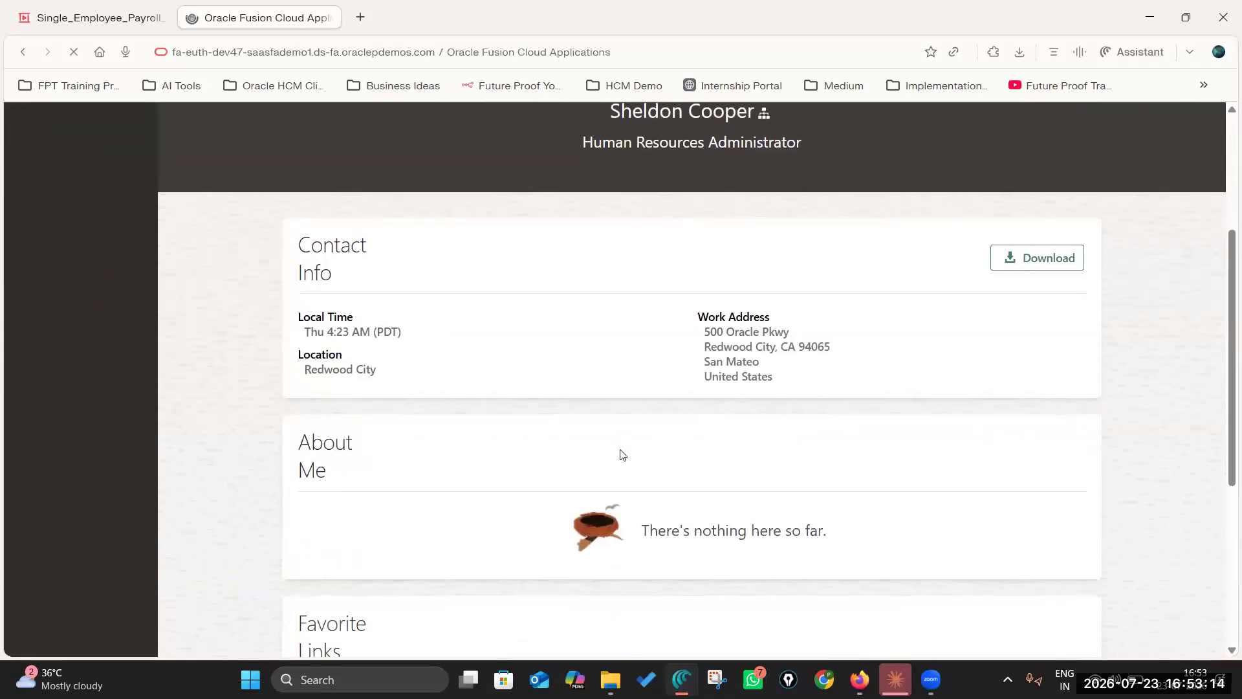
scroll(623, 455, "down", 6)
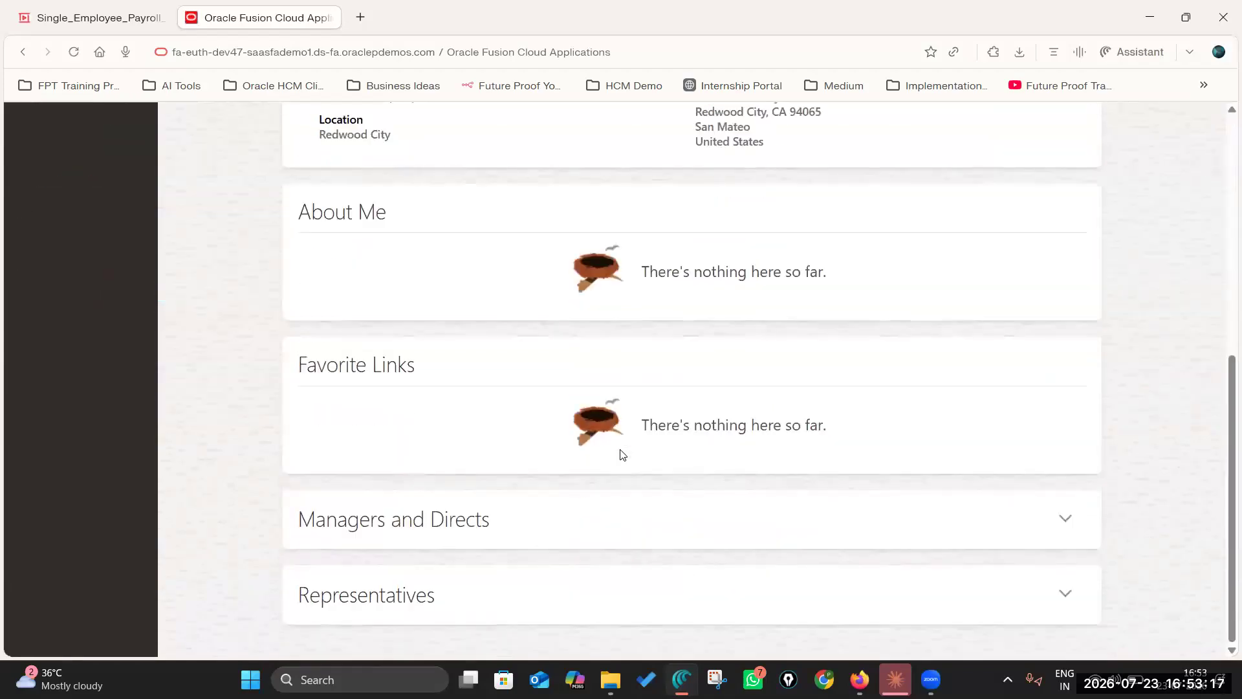
left_click(1065, 517)
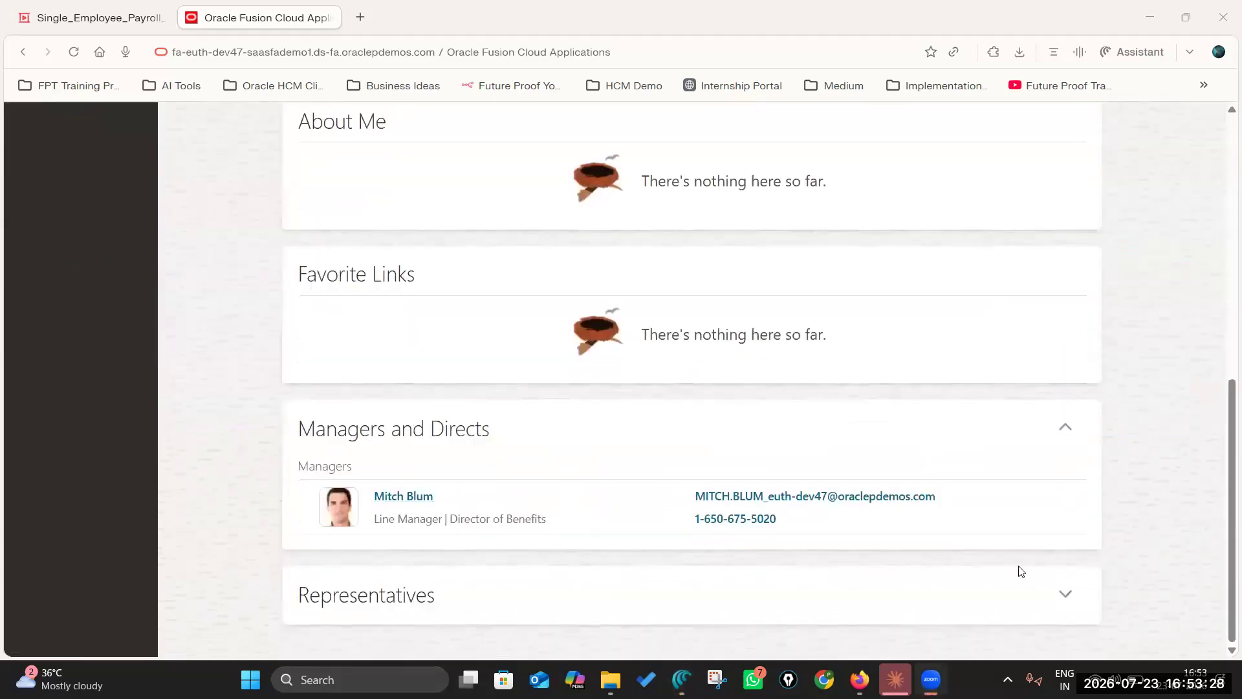
left_click(1065, 594)
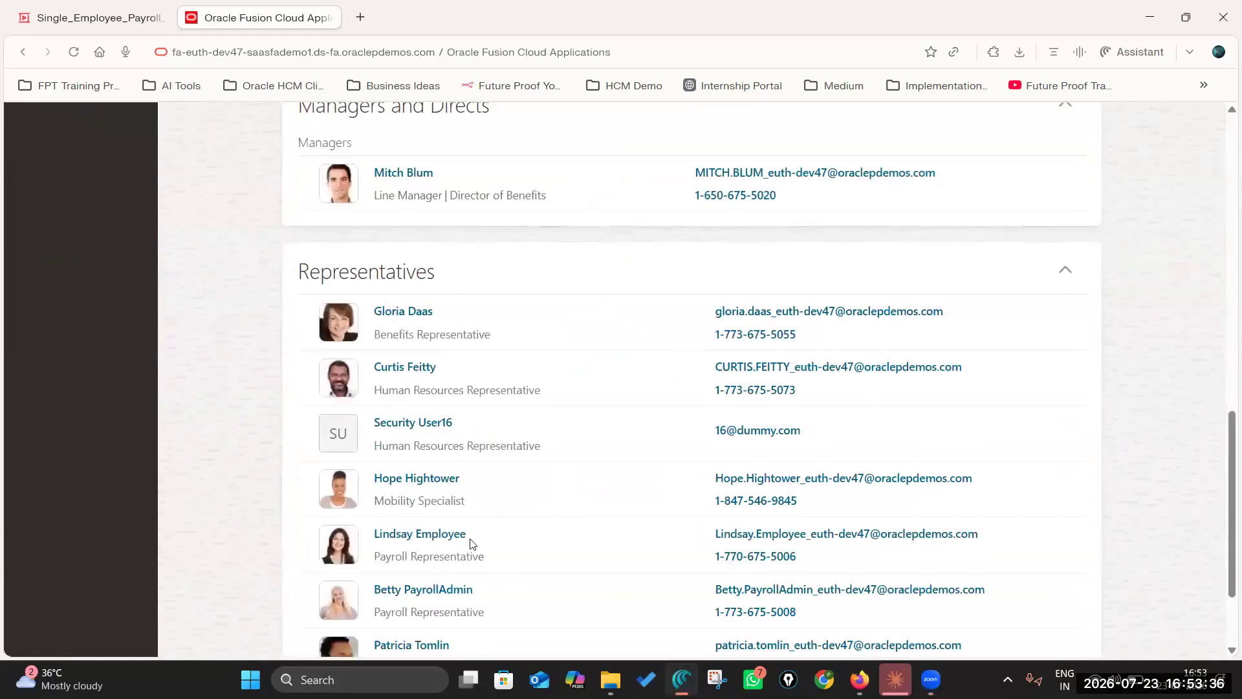
scroll(415, 485, "down", 2)
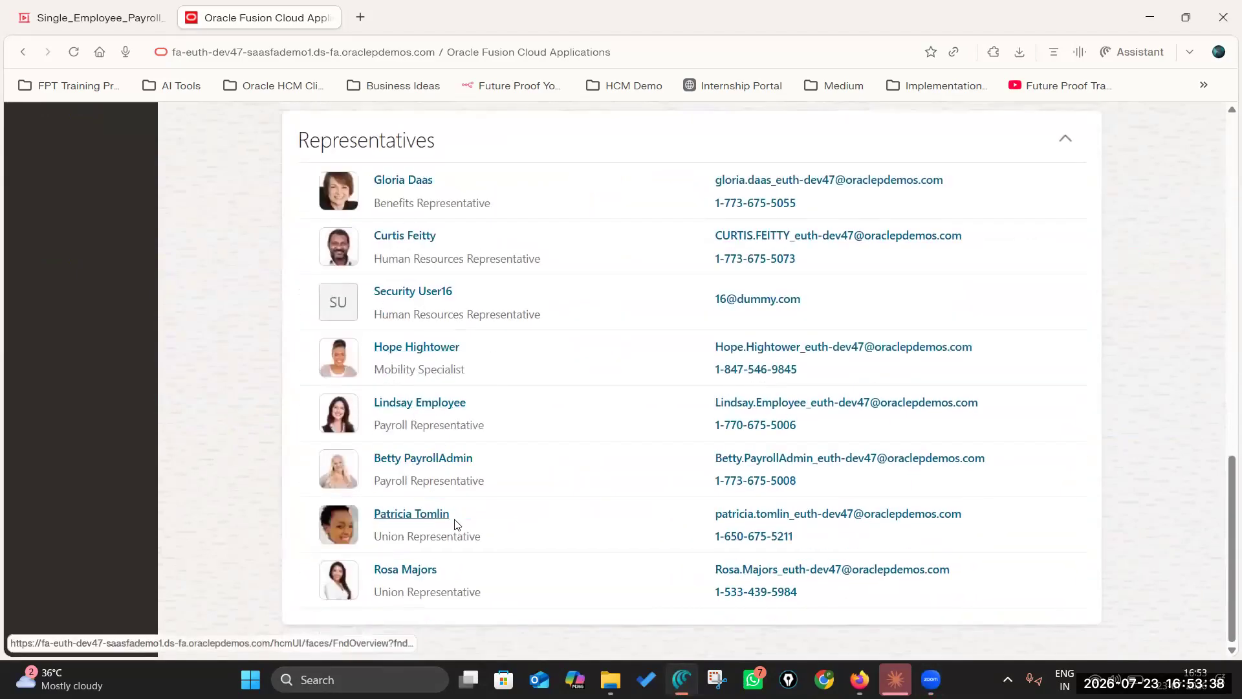
scroll(466, 476, "up", 6)
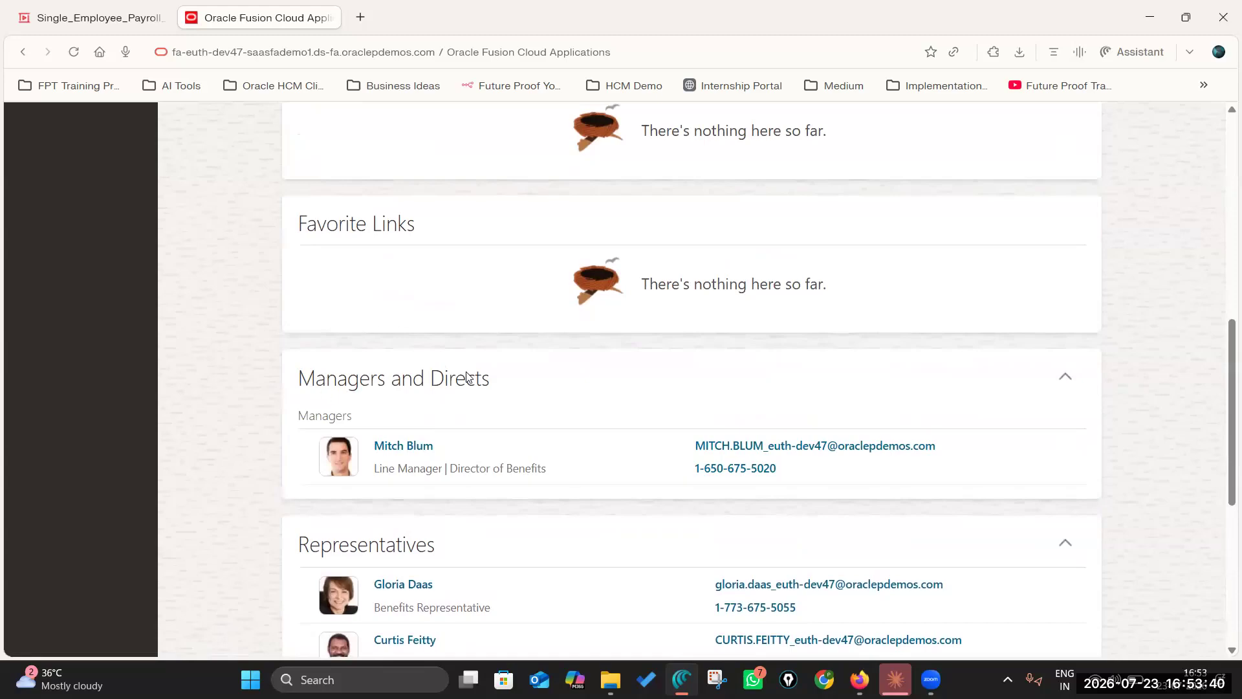
scroll(466, 381, "up", 5)
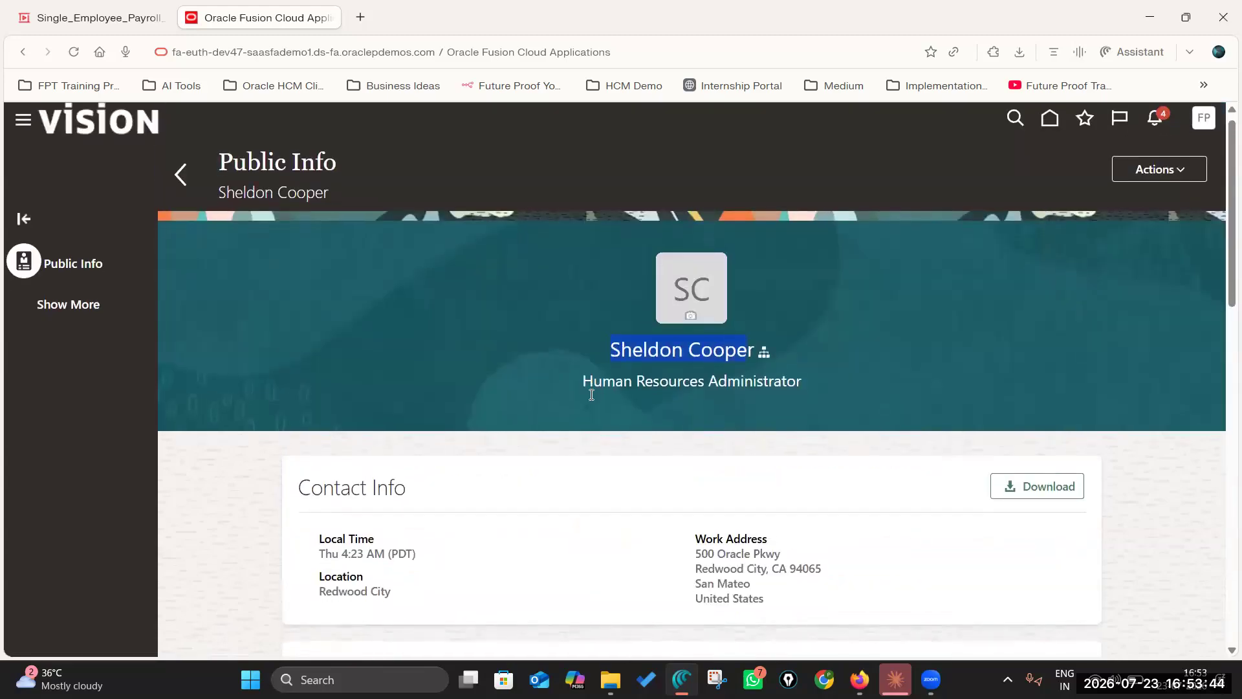
scroll(588, 388, "down", 10)
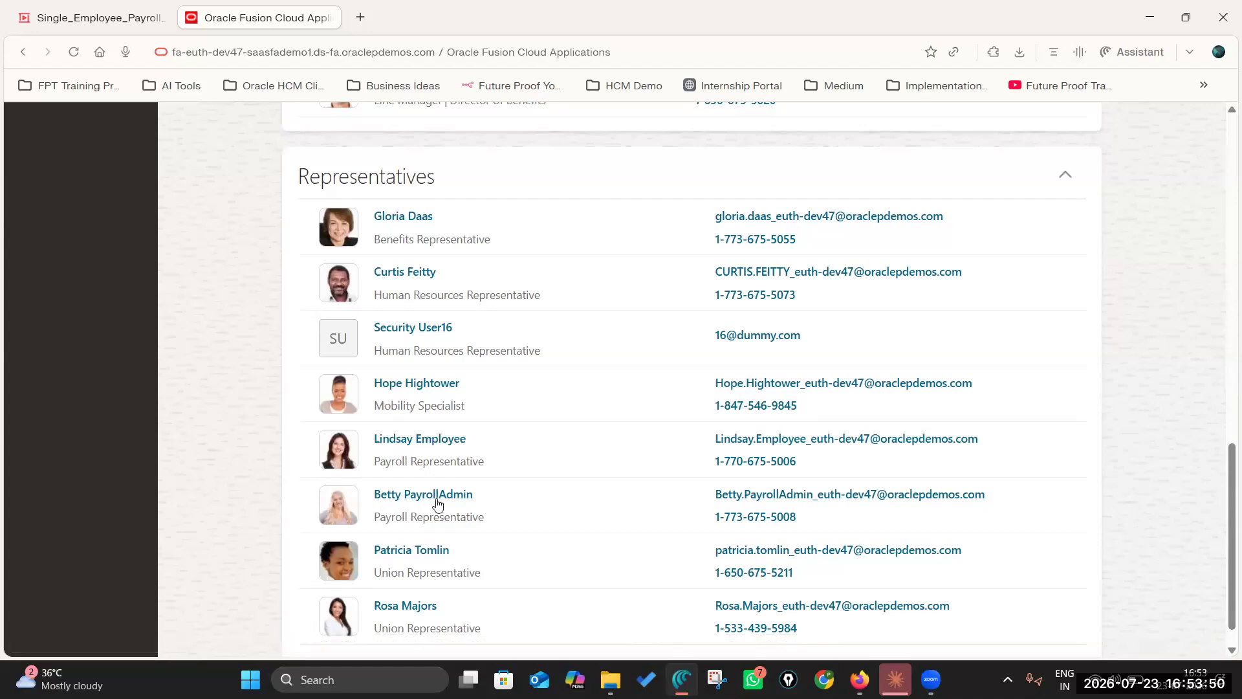
scroll(532, 514, "down", 1)
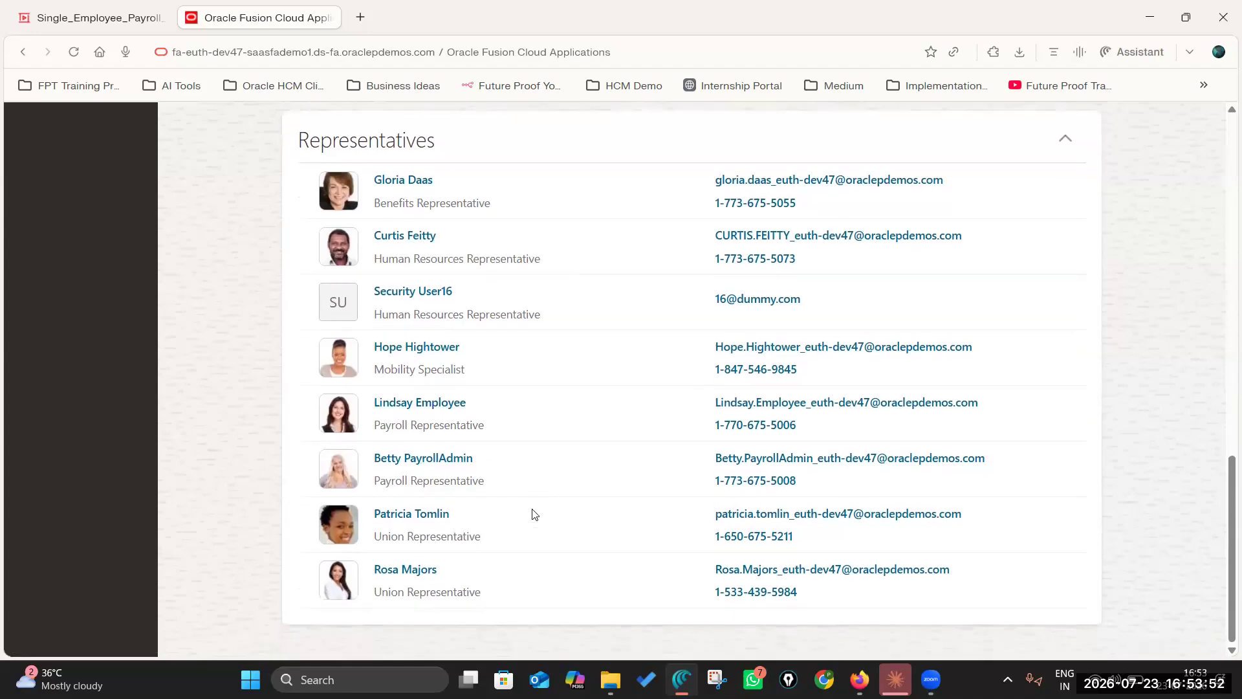
scroll(533, 514, "up", 10)
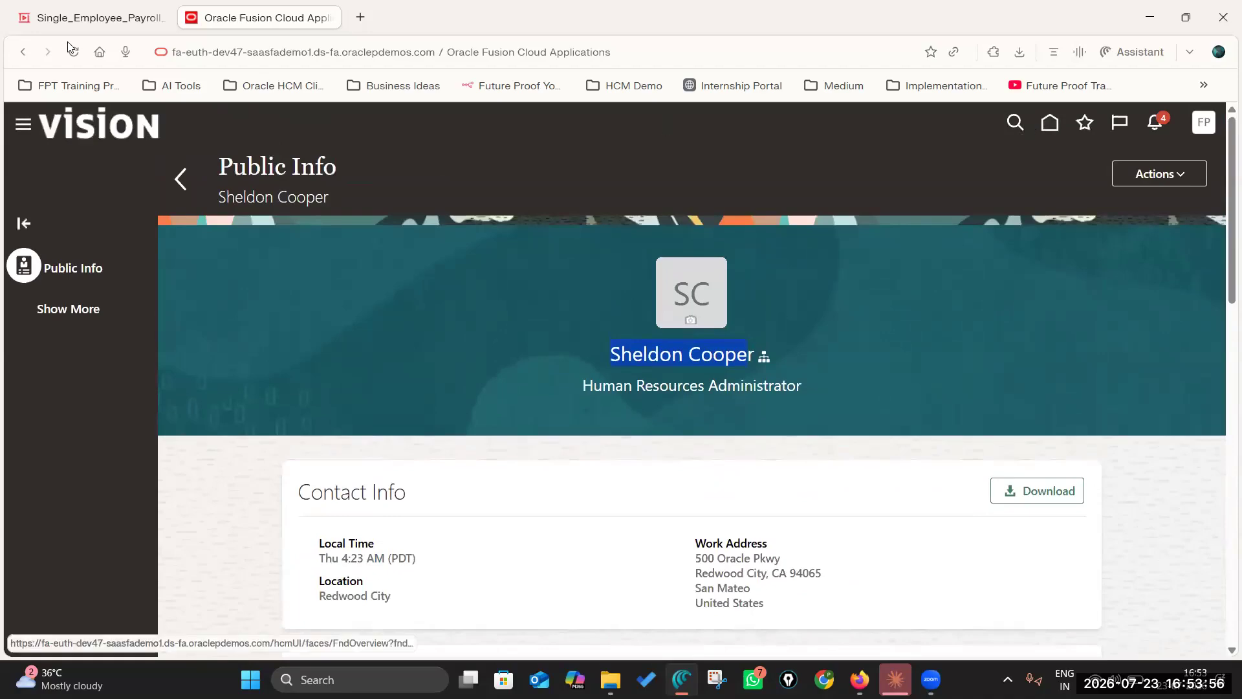
Switch to the Single_Employee_Payroll_QuickPay presentation in Zoho Show and present it from the Step 2 slide on QuickPay details
left_click(90, 17)
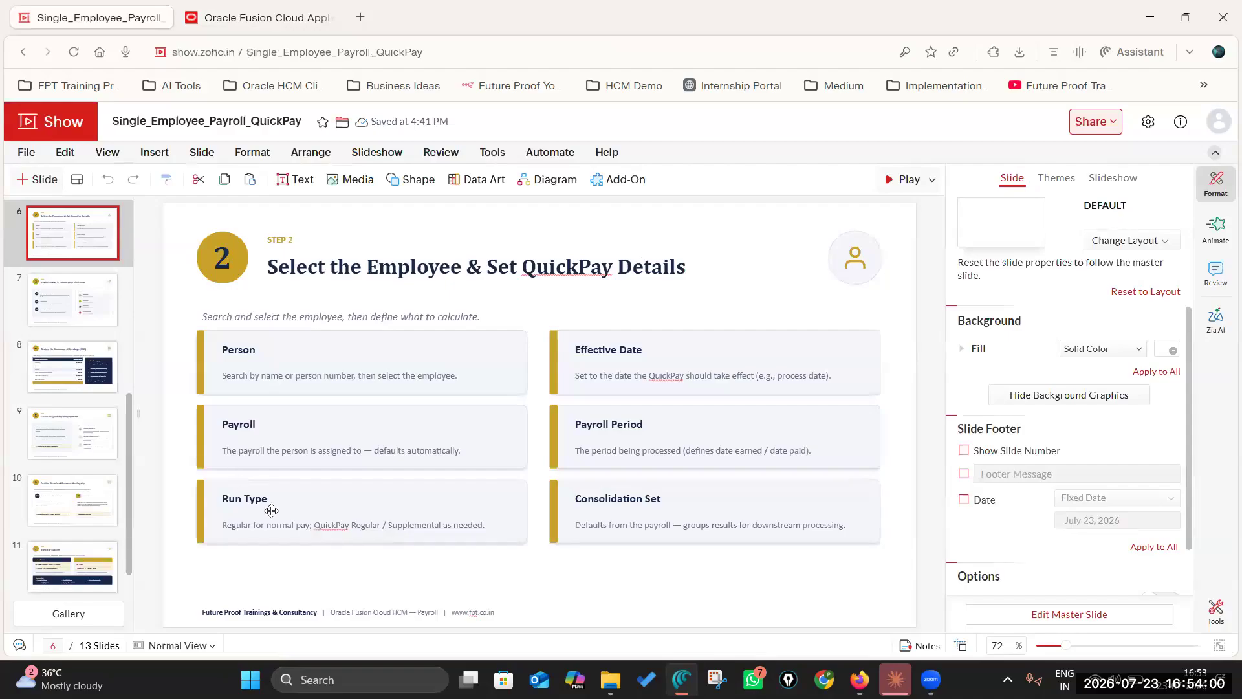
key("shift+F5")
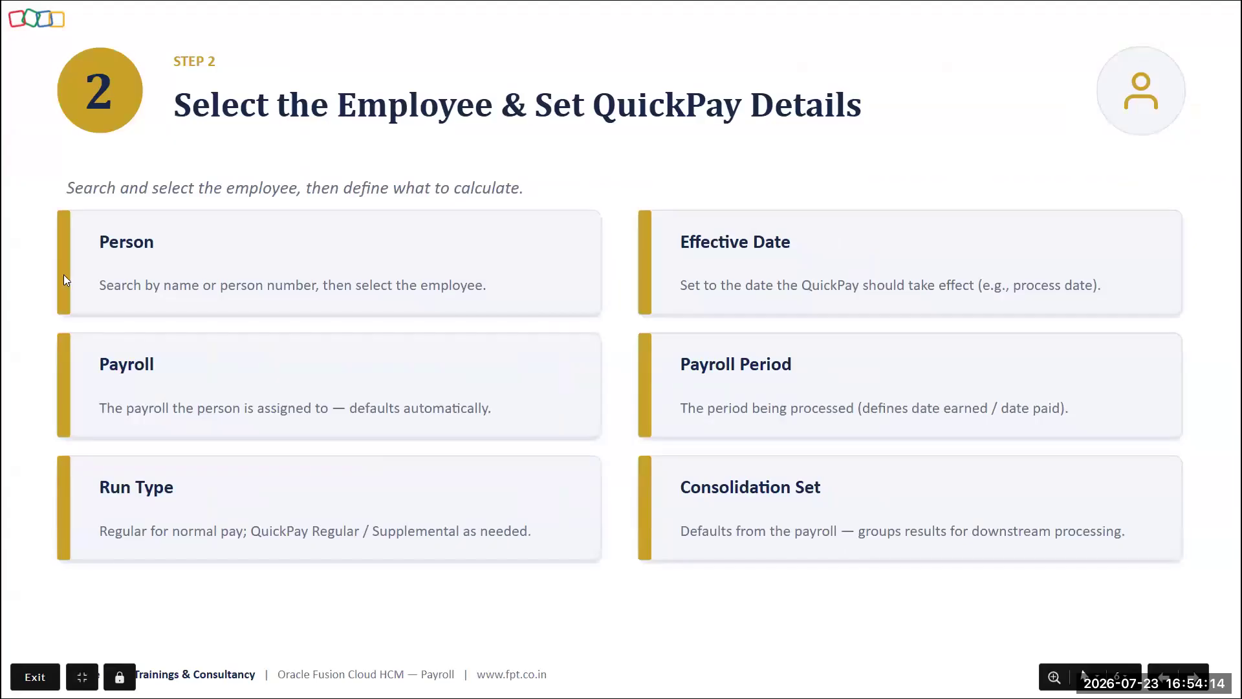
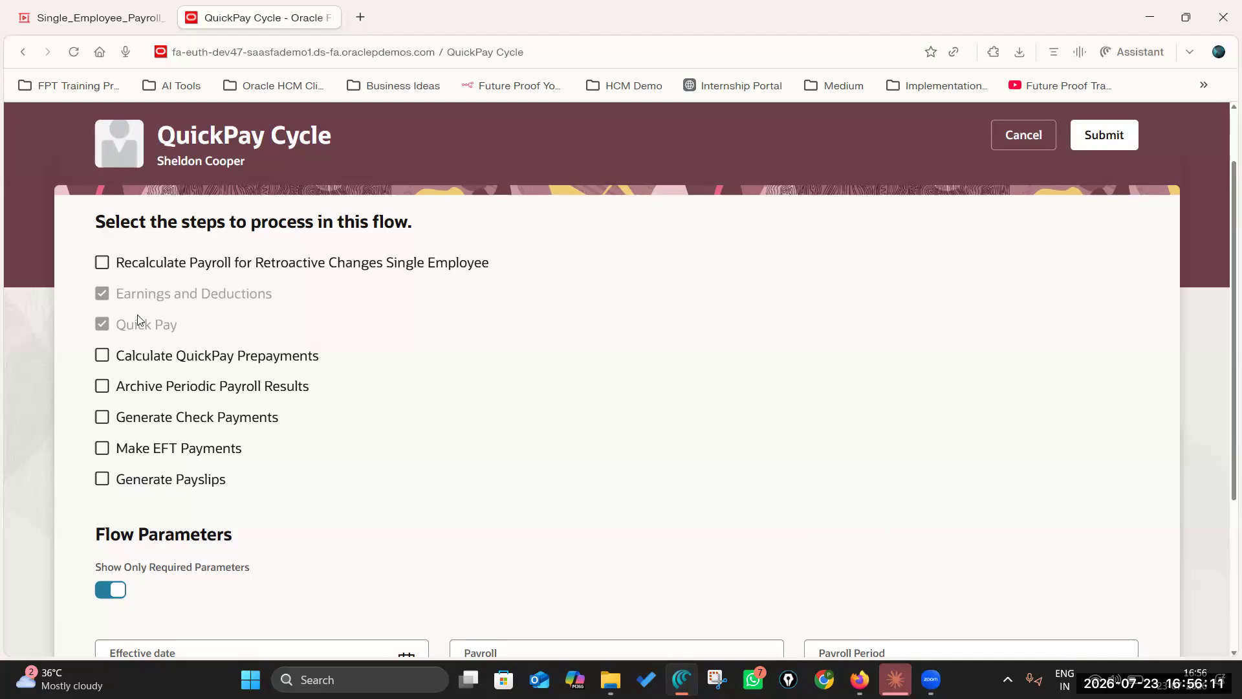
Review the QuickPay Cycle process steps and flow parameters for the employee, and leave the flow without submitting it
scroll(282, 341, "down", 1)
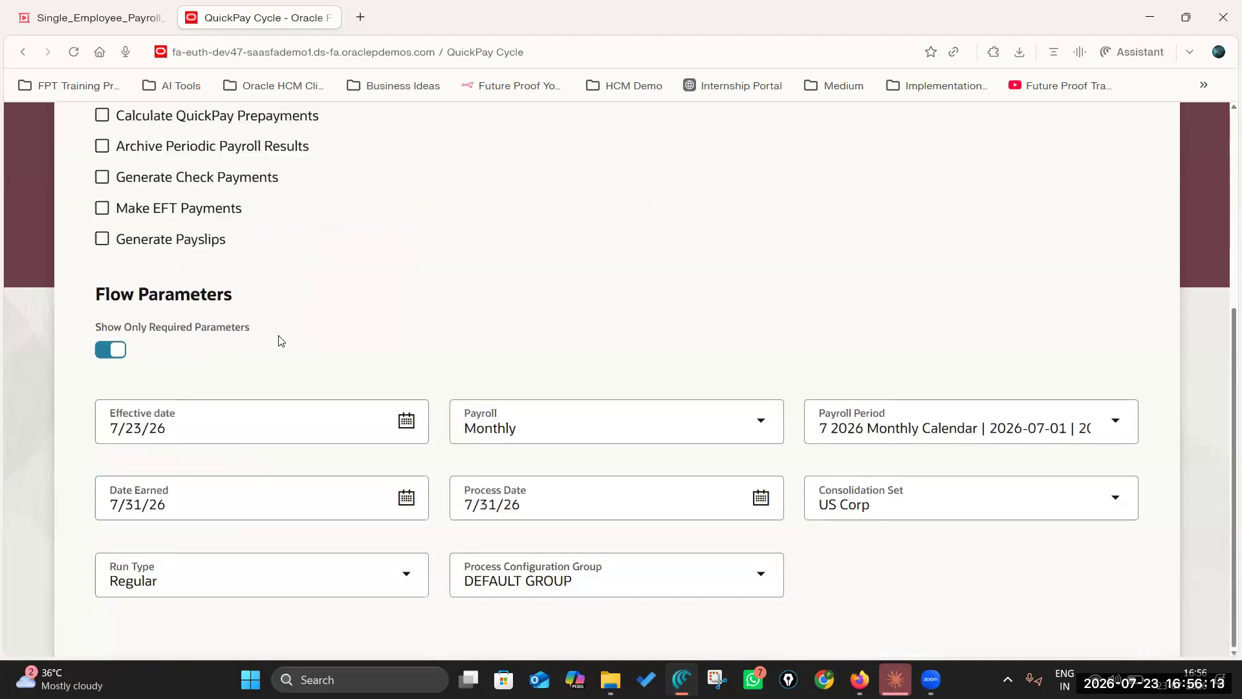
scroll(158, 207, "up", 2)
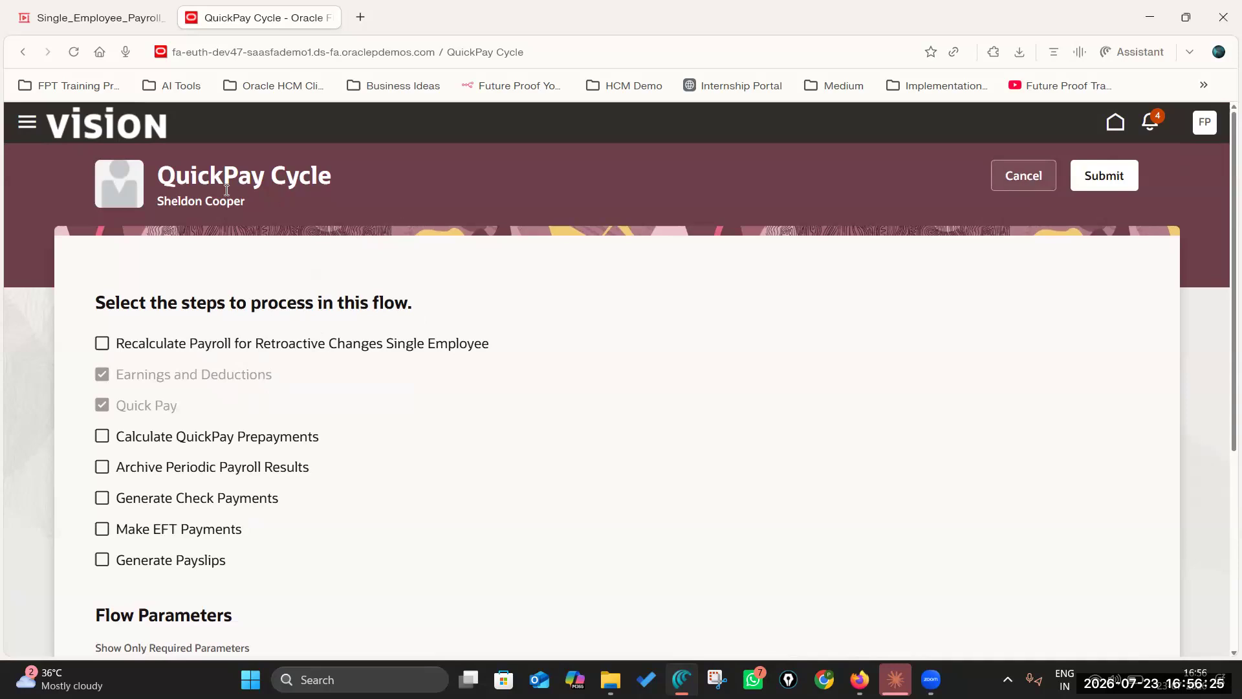
left_click(1028, 179)
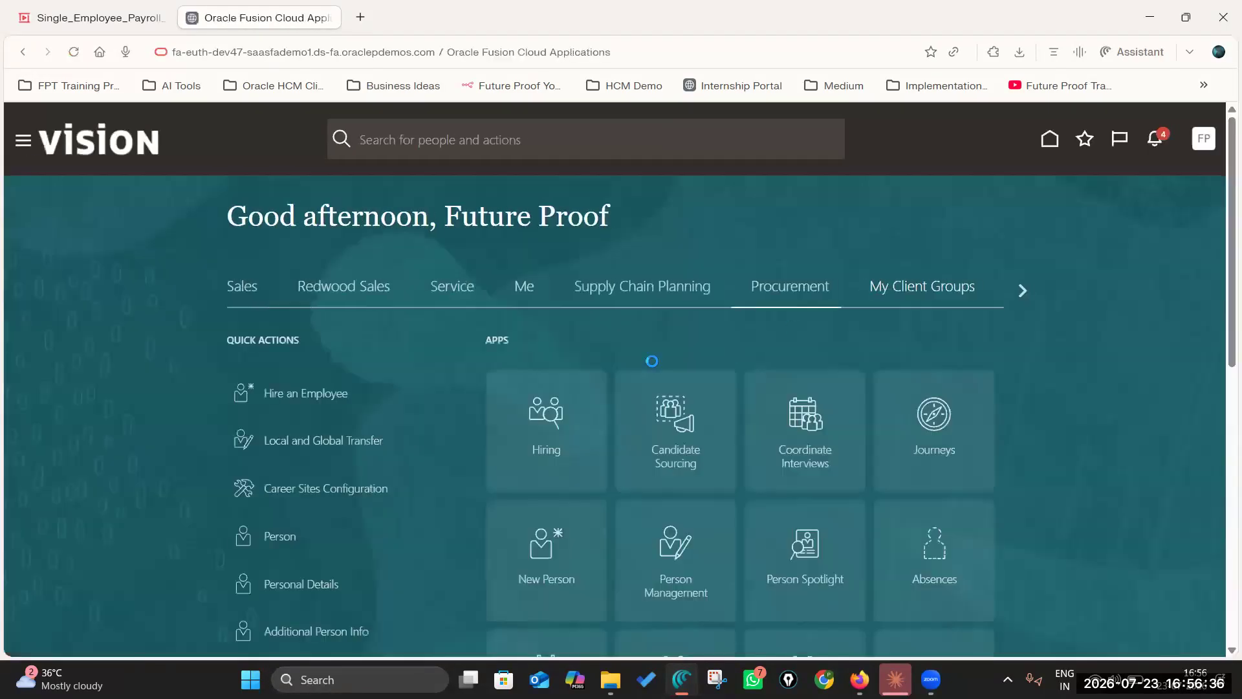
Open Person Spotlight, search for the new employee by full name and open their public info
scroll(774, 507, "down", 3)
left_click(802, 387)
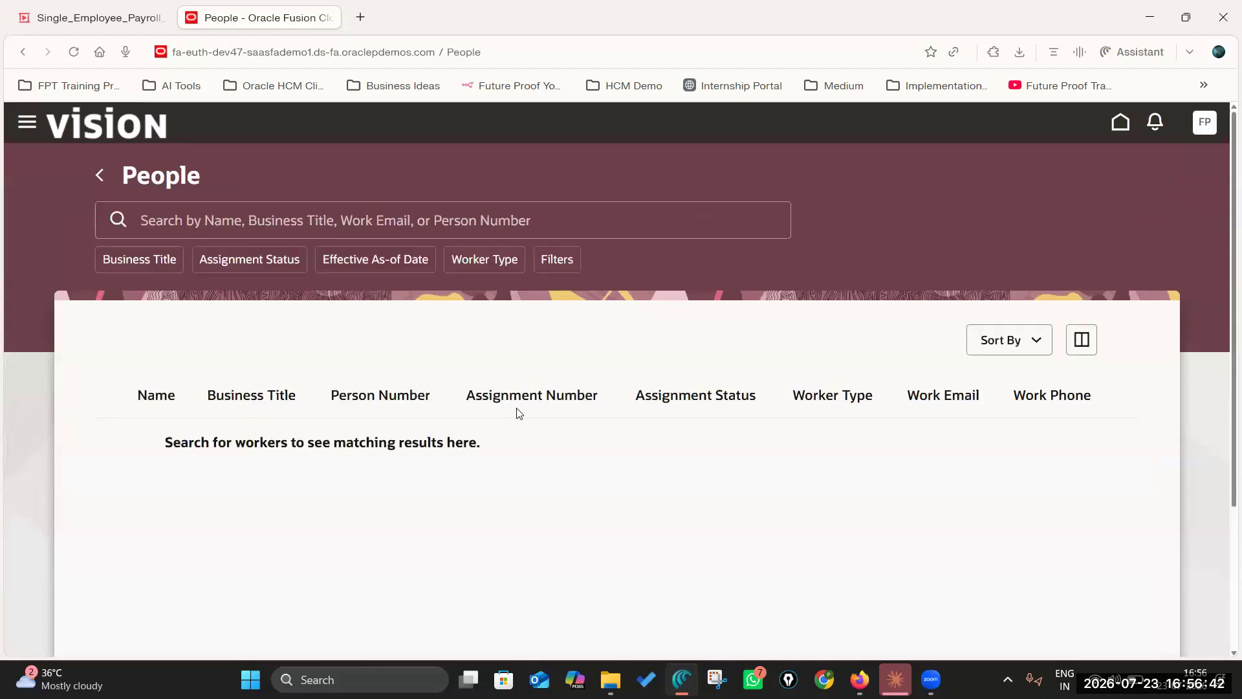
left_click(215, 219)
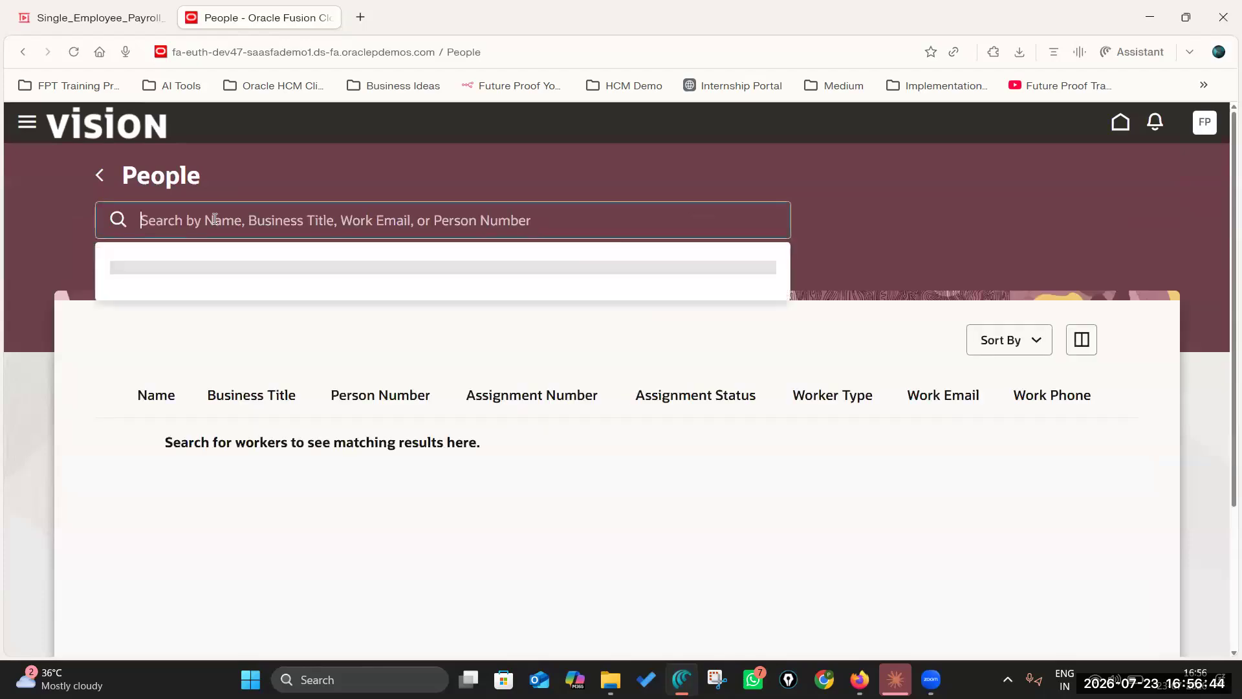
type("Shelodn")
key("BackSpace")
type("don Cooper")
key("Return")
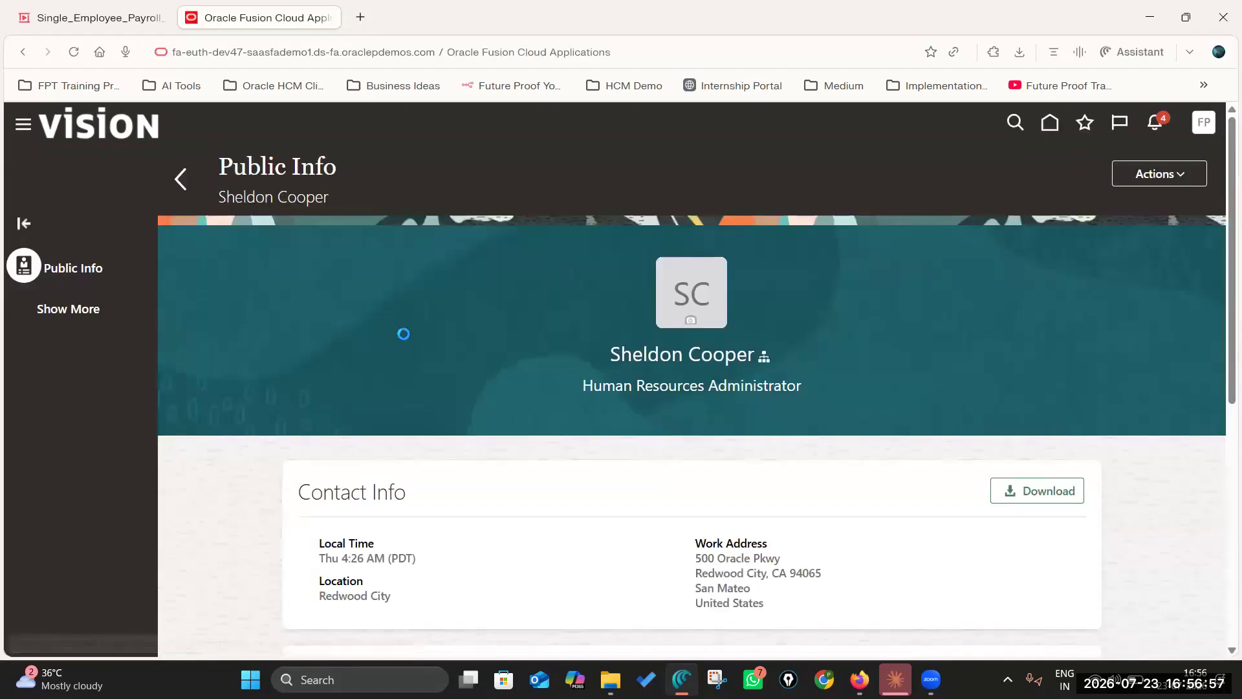
Open the new employee's Person Results from the expanded task list and clear the activity filters on the results listing
left_click(67, 308)
scroll(104, 506, "down", 10)
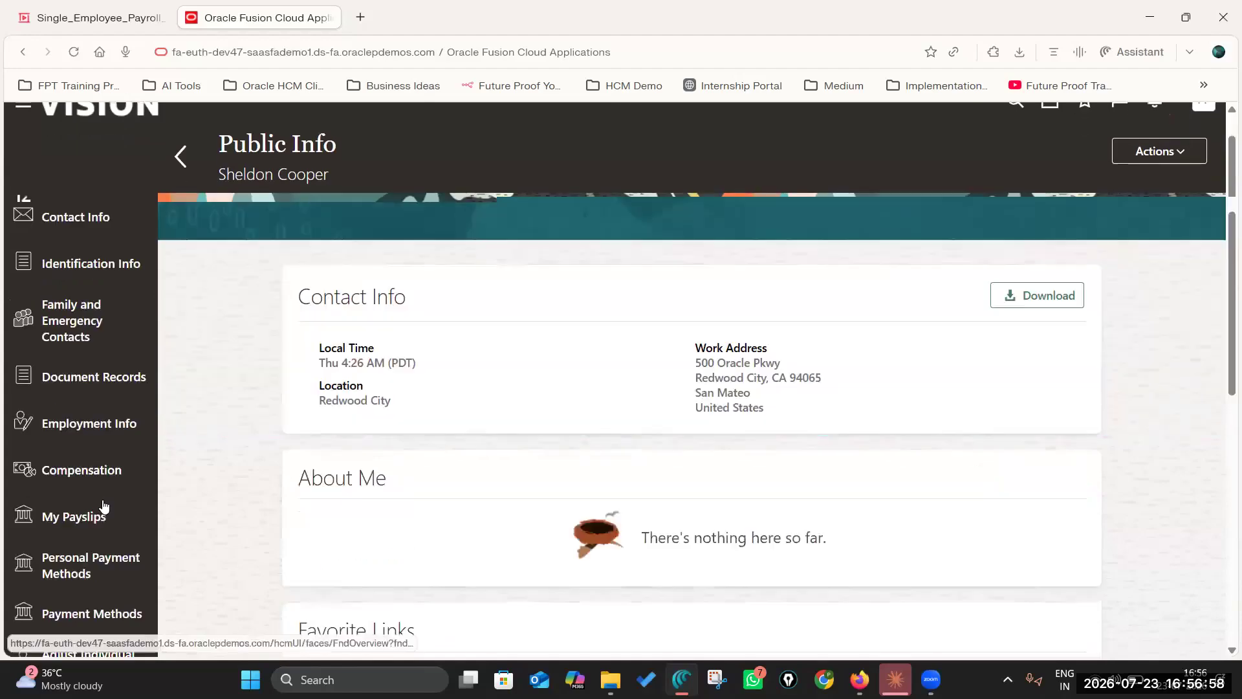
scroll(105, 507, "down", 1)
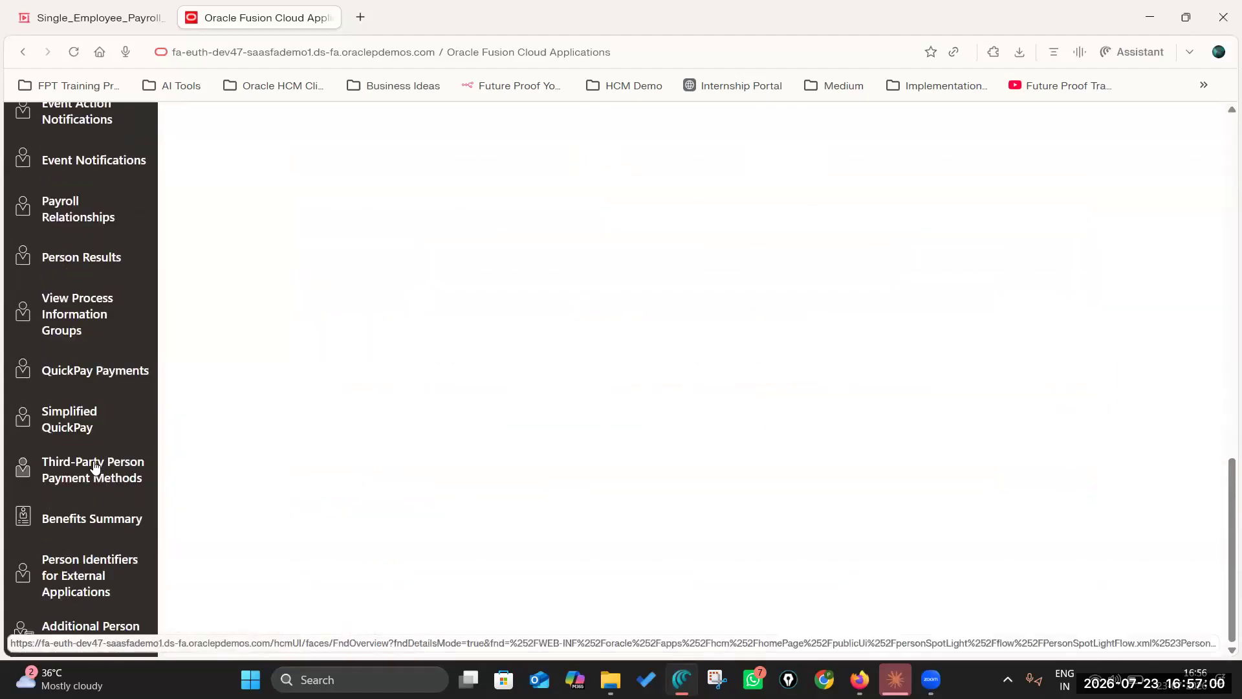
left_click(82, 257)
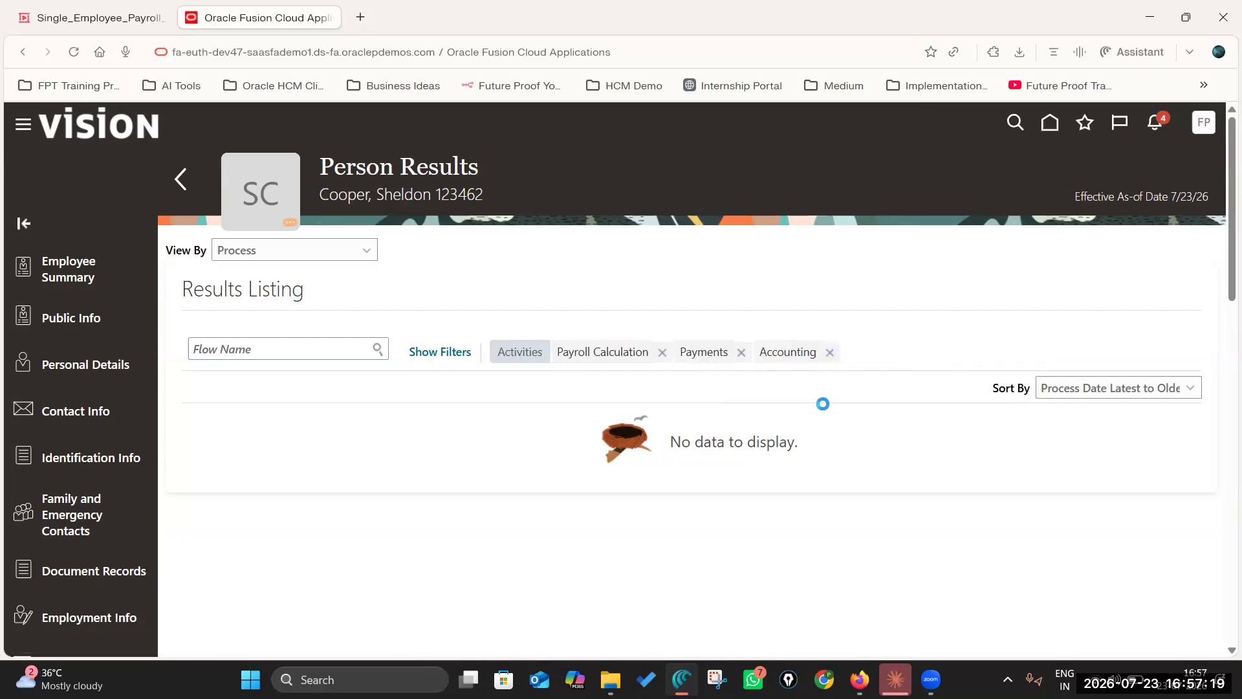
left_click(663, 355)
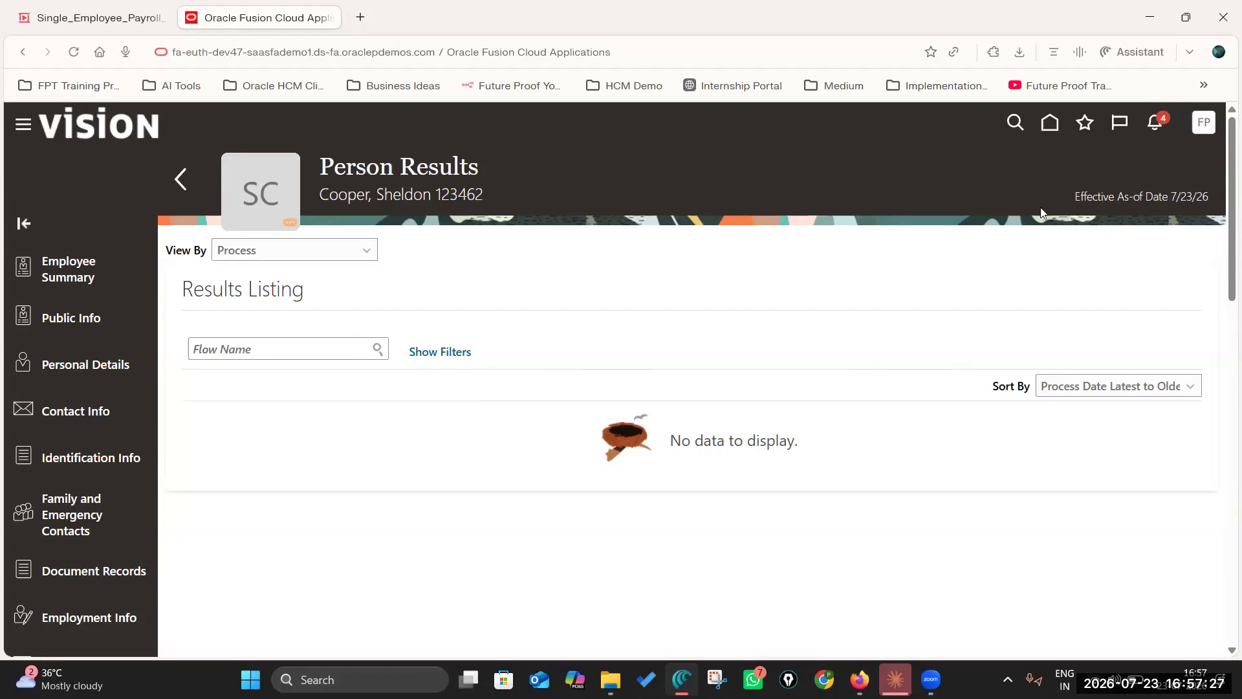
Return to the home page, open Payroll and start QuickPay Cycle under Flow Submission and Results
left_click(1050, 122)
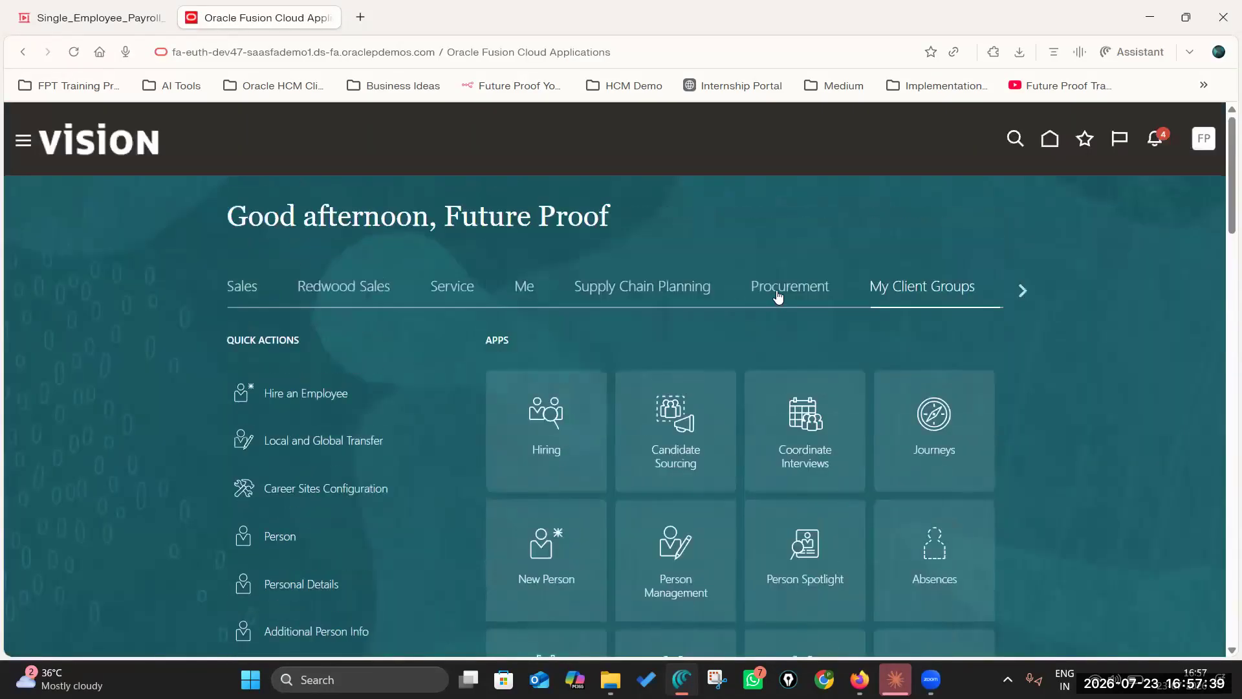
scroll(583, 466, "down", 5)
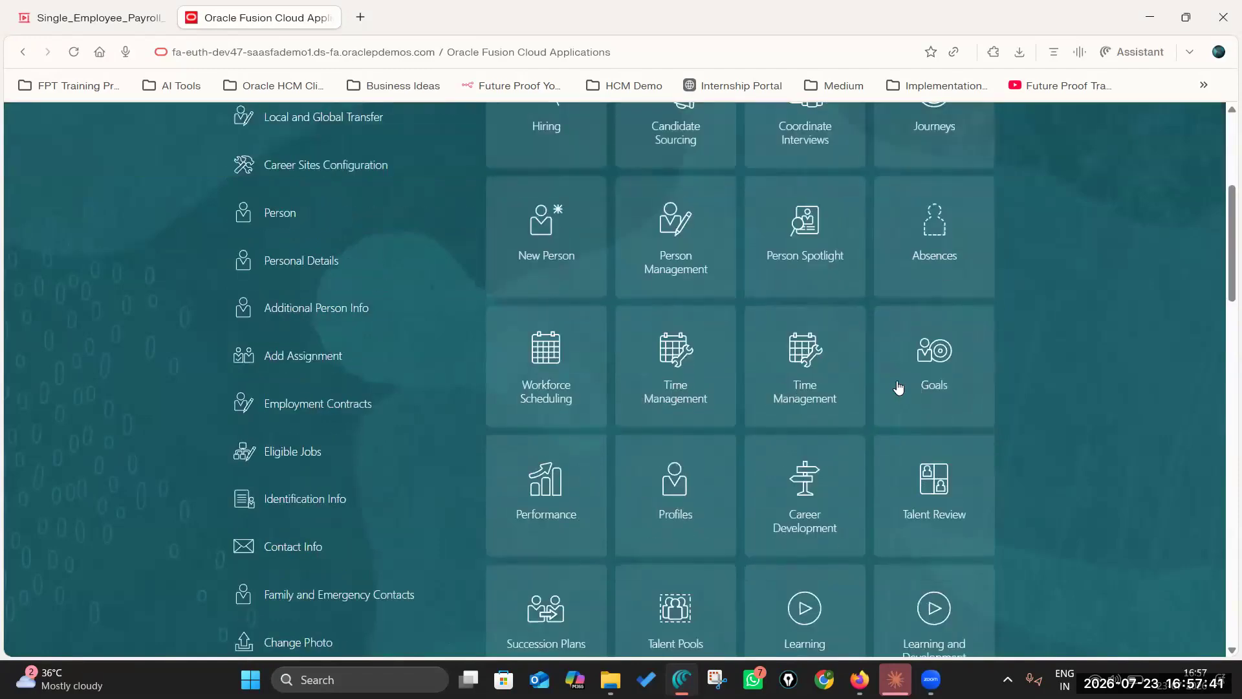
scroll(789, 478, "down", 6)
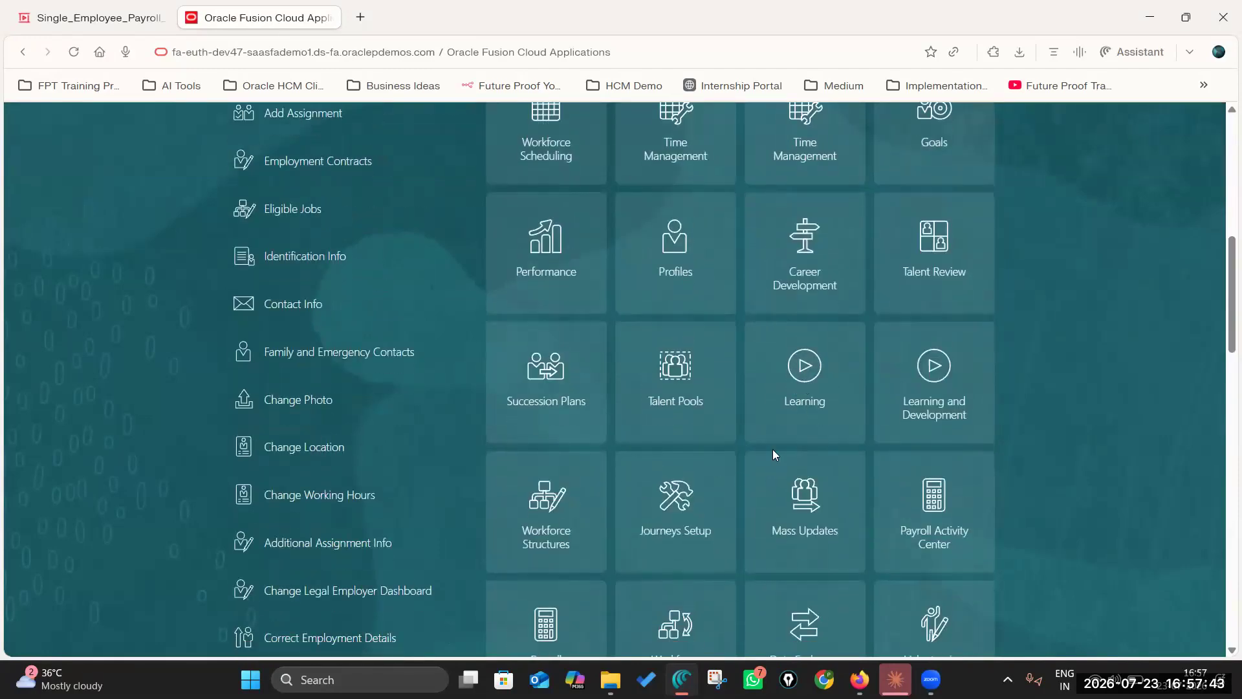
left_click(552, 460)
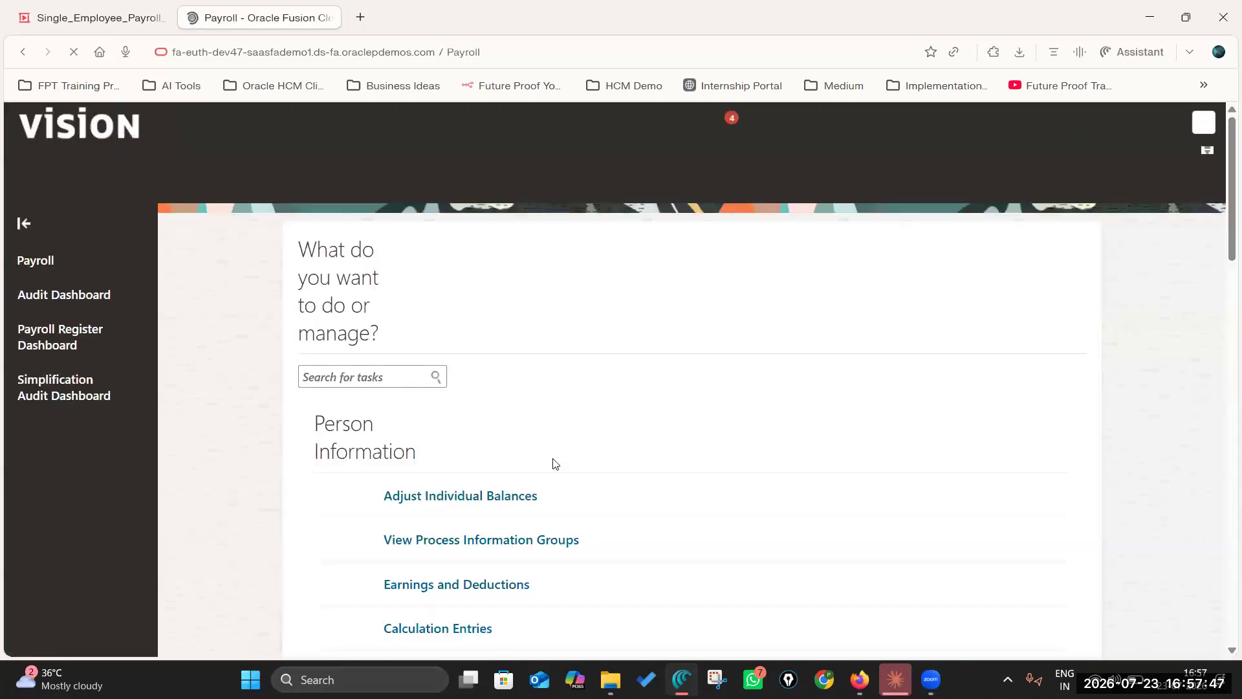
scroll(552, 460, "down", 9)
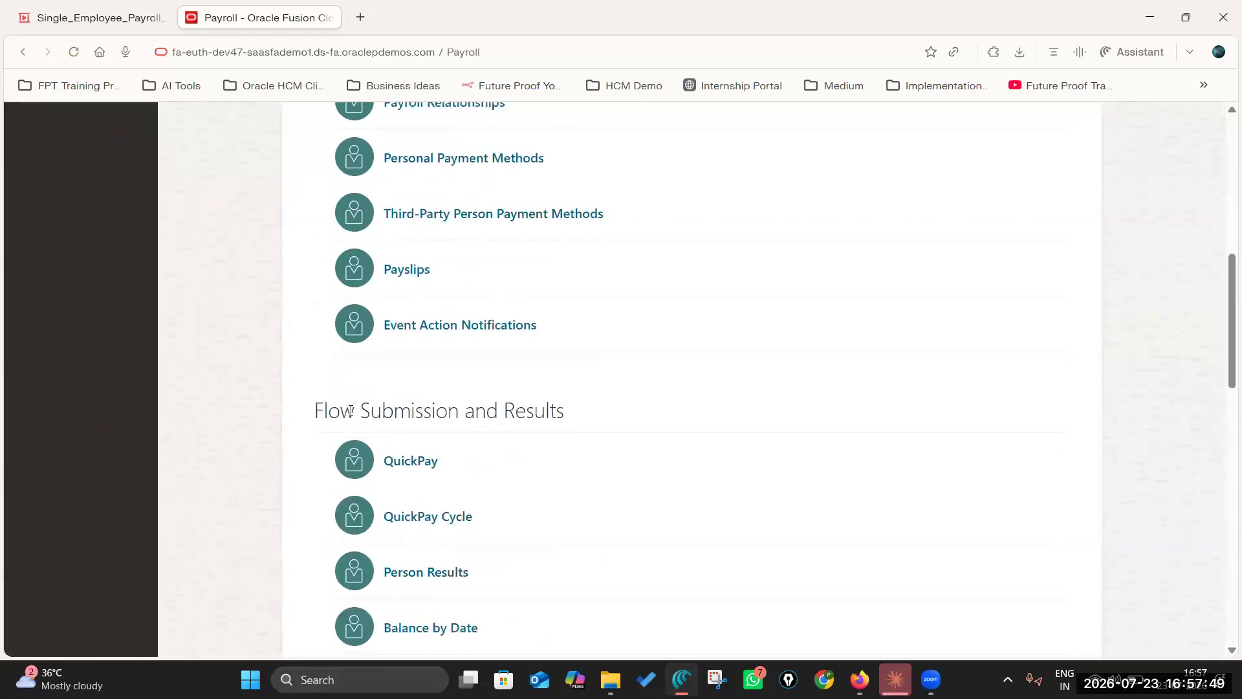
left_click_drag(315, 412, 585, 410)
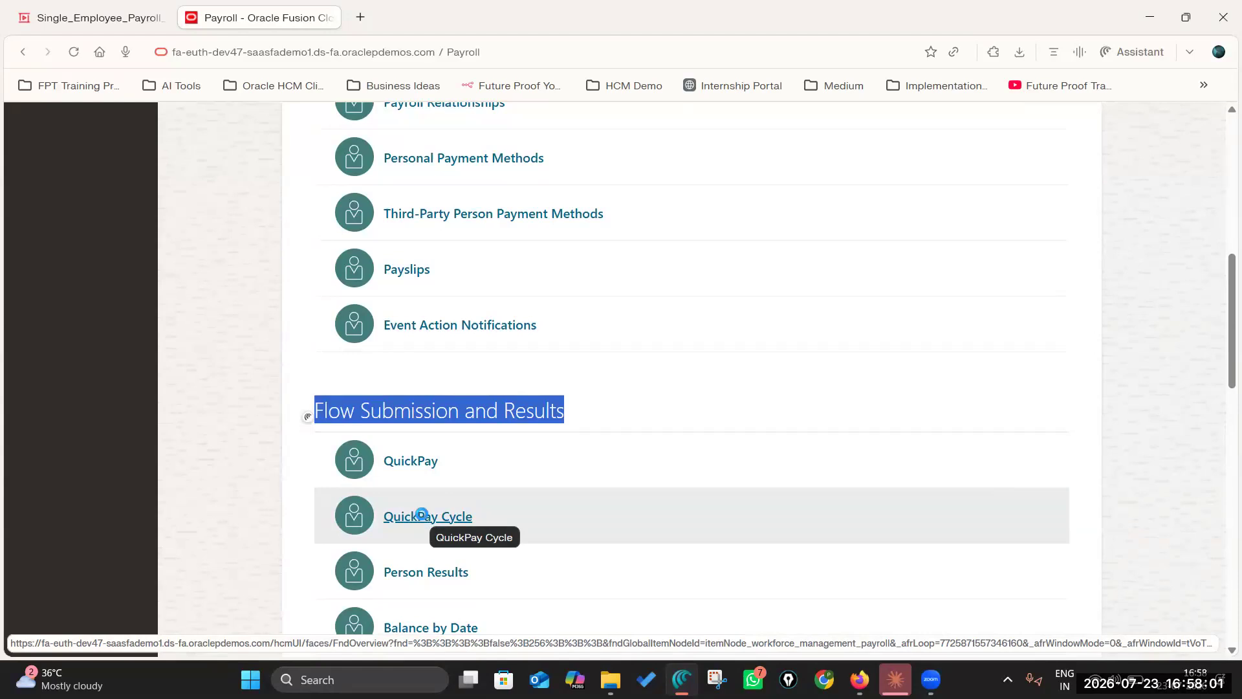
left_click(424, 517)
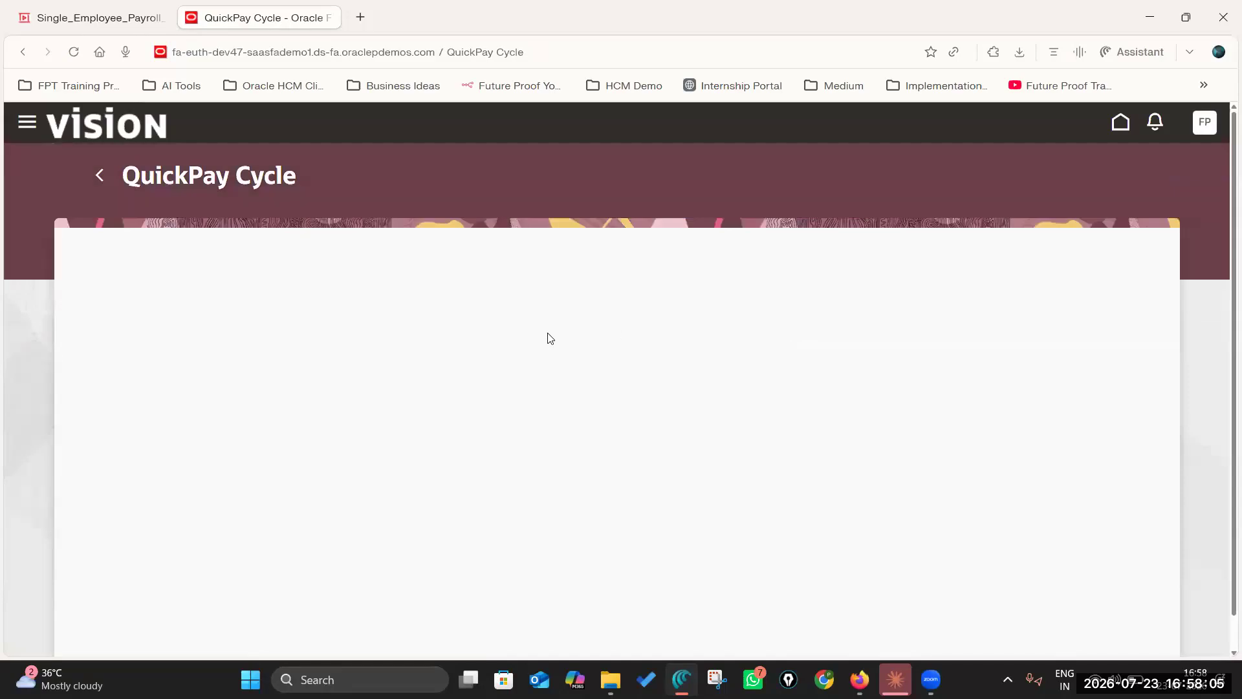
Search for the new employee by full name and select their active assignment for the QuickPay Cycle
left_click(408, 220)
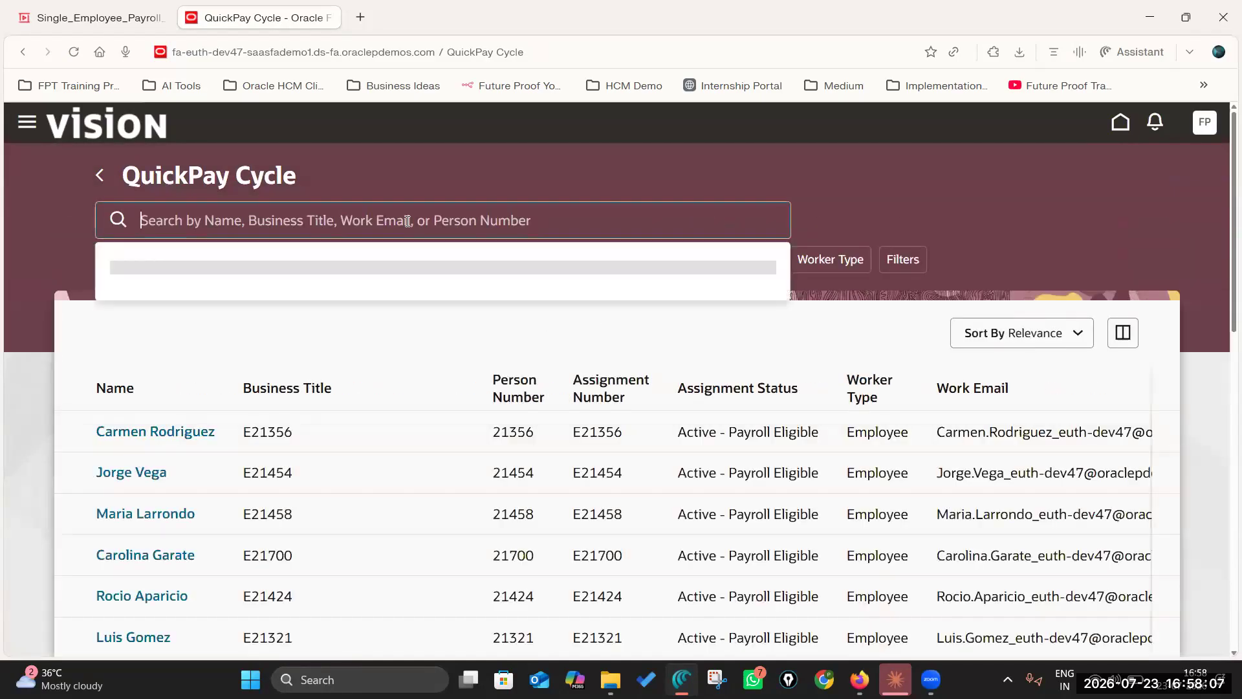
type("Sheldon Cooper")
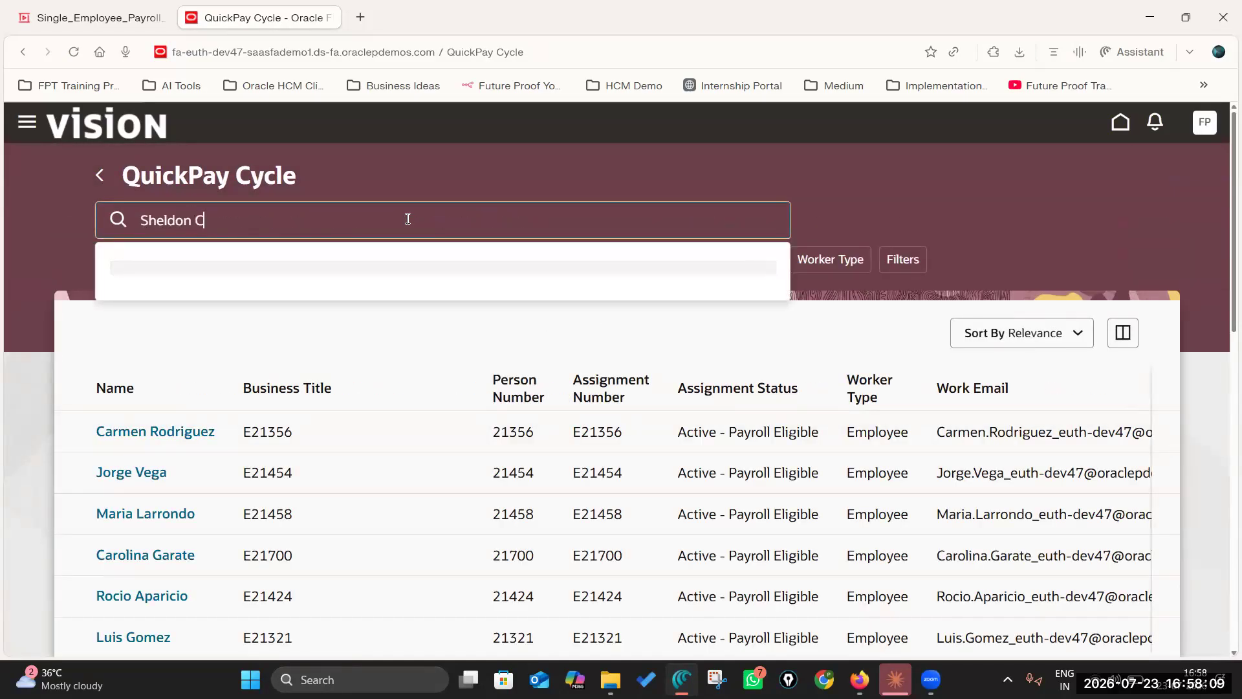
key("Return")
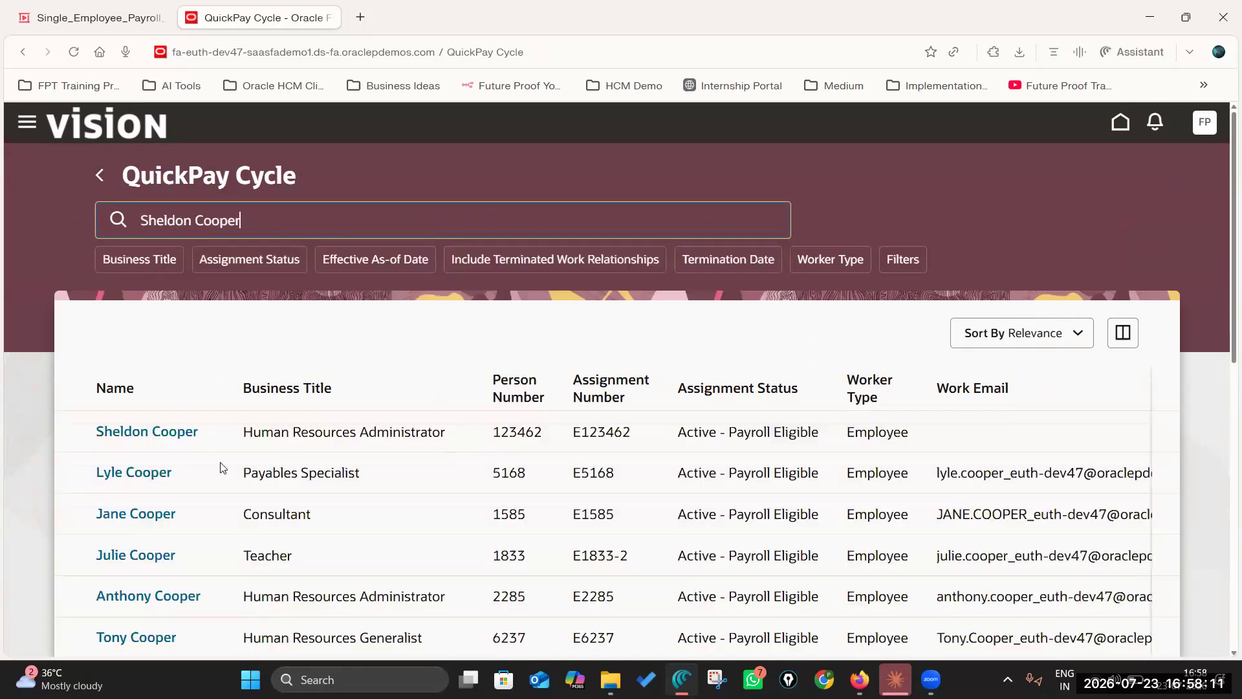
left_click(573, 434)
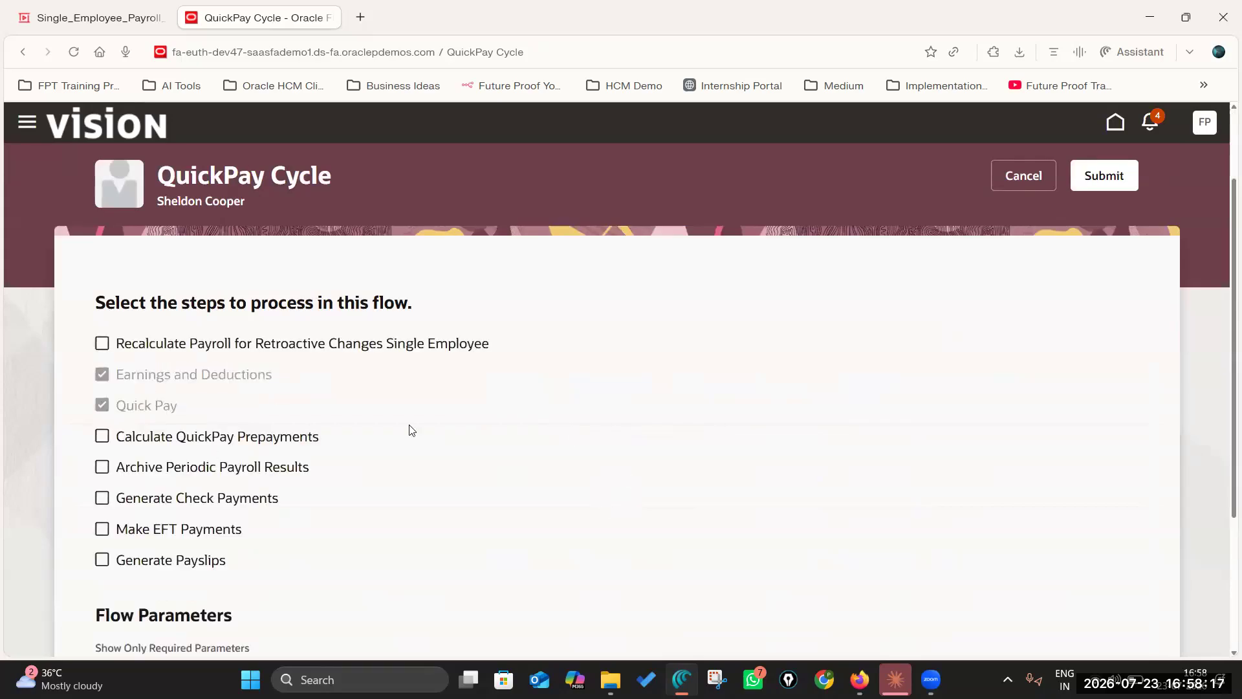
Include retroactive recalculation, QuickPay prepayments, periodic results archiving, check payments, EFT payments and payslip generation in the flow
scroll(410, 429, "down", 3)
scroll(166, 352, "up", 3)
left_click(101, 344)
left_click(102, 436)
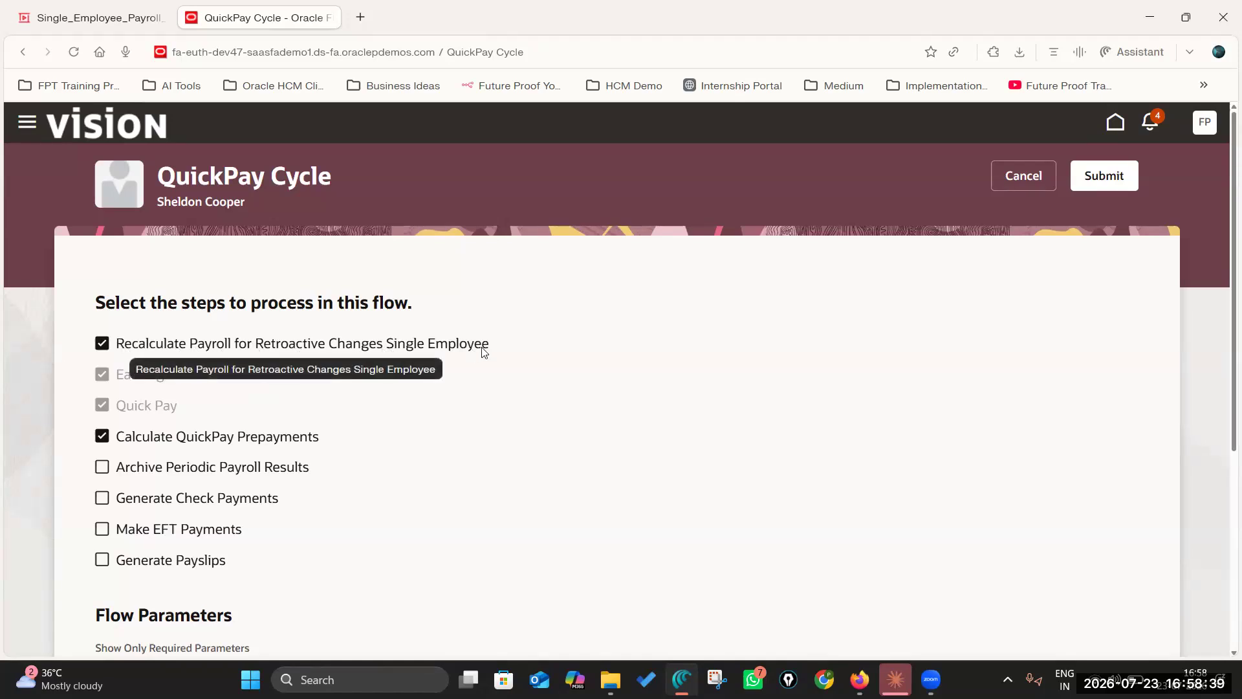
left_click(102, 466)
left_click(101, 497)
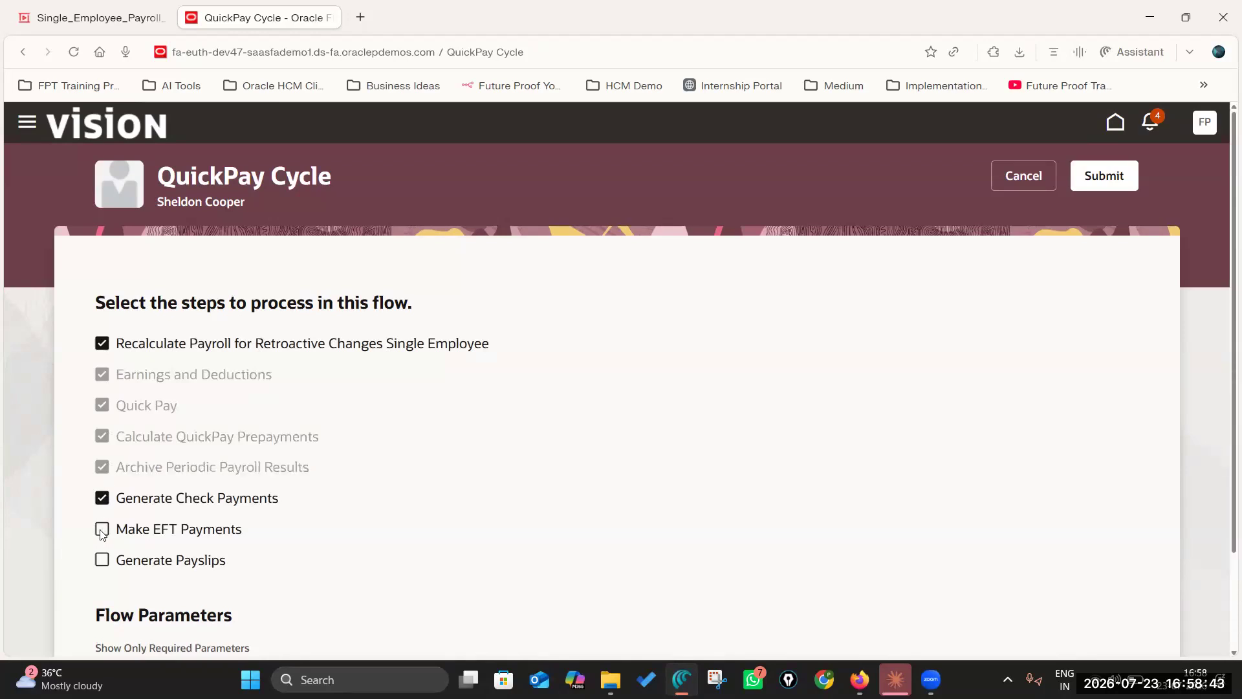
left_click(102, 529)
left_click(102, 560)
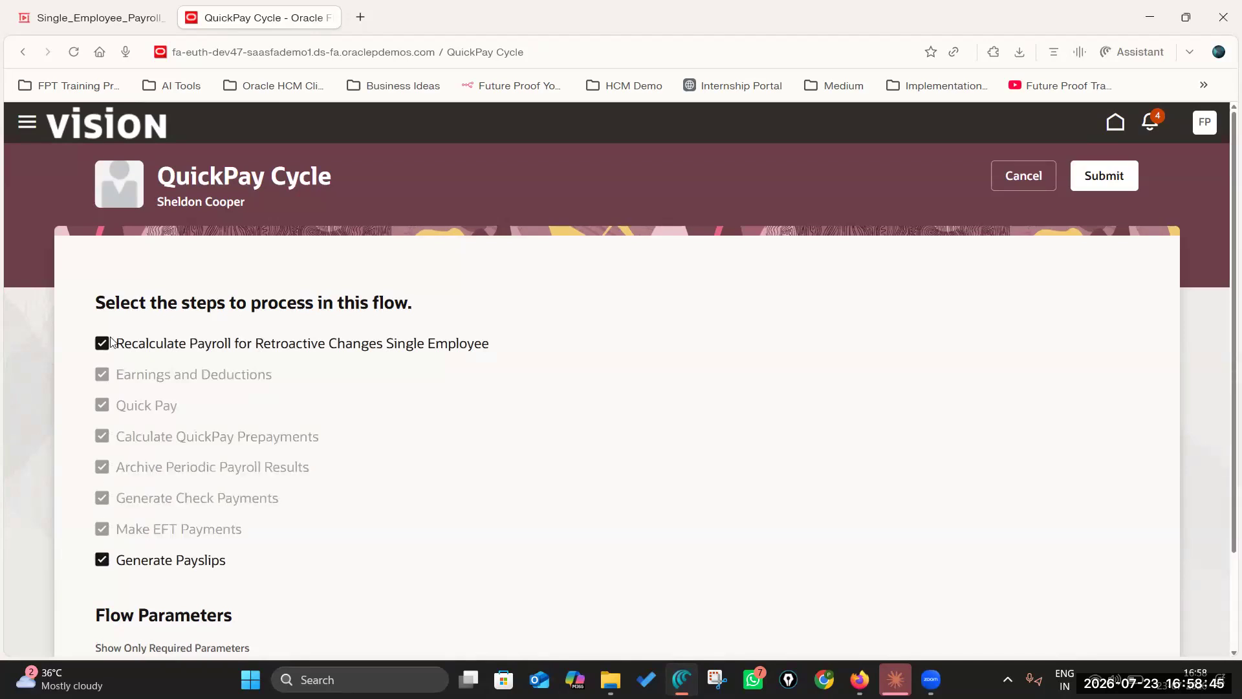
Set the Start Check Number to 7856 in the flow parameters and submit the QuickPay Cycle
scroll(364, 407, "down", 5)
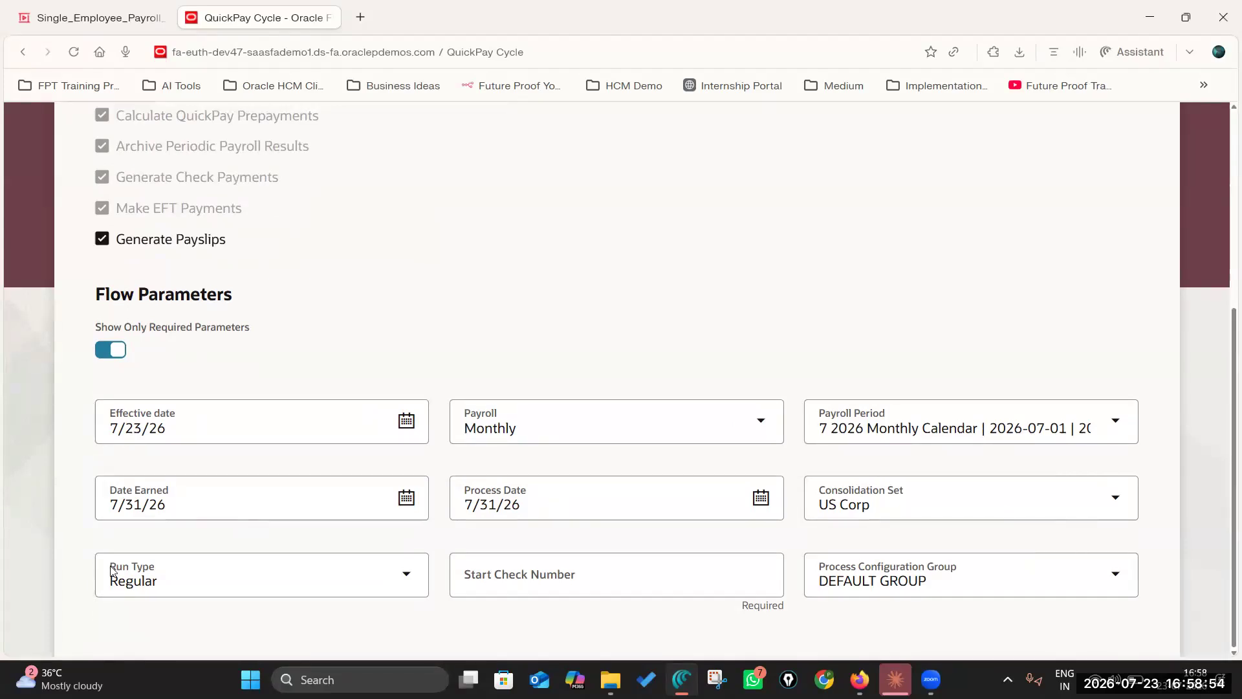
left_click(519, 575)
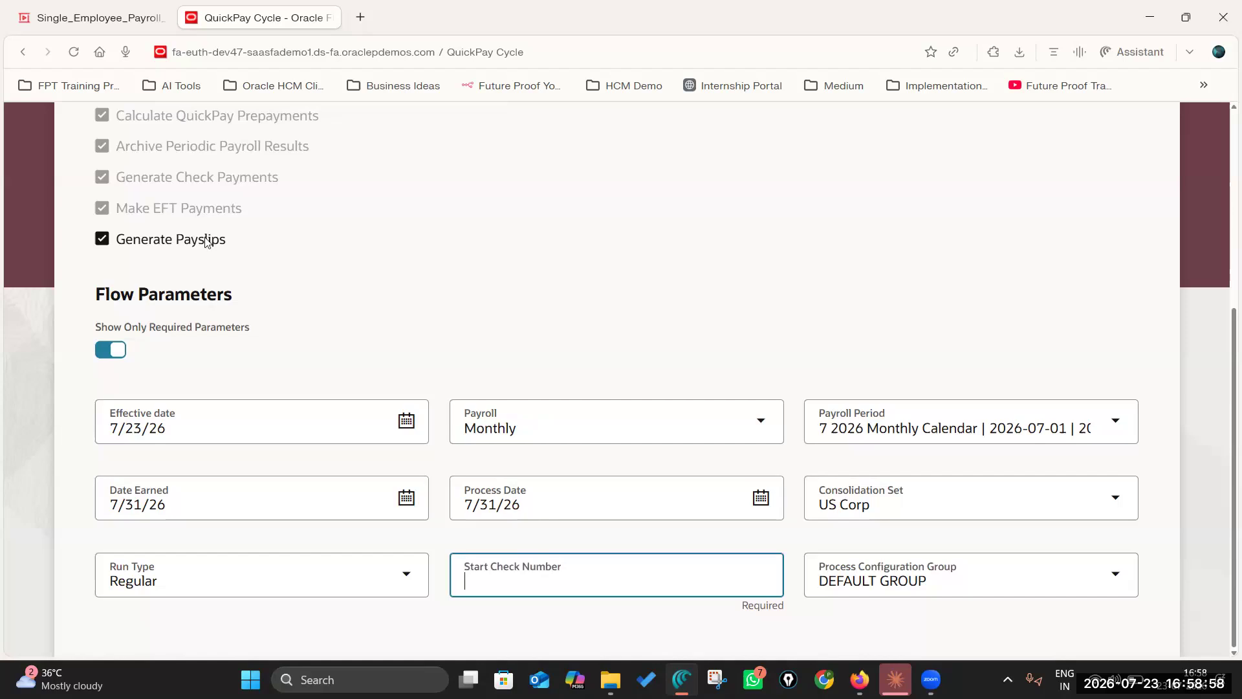
scroll(175, 215, "up", 3)
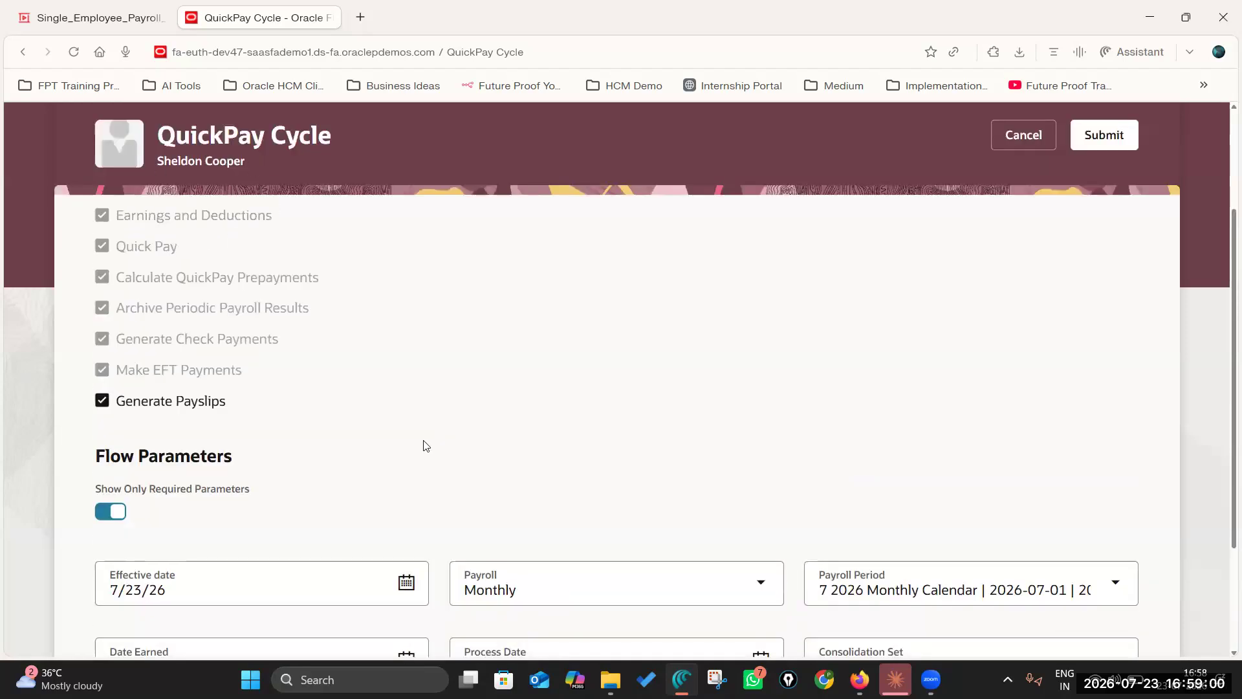
scroll(568, 494, "down", 3)
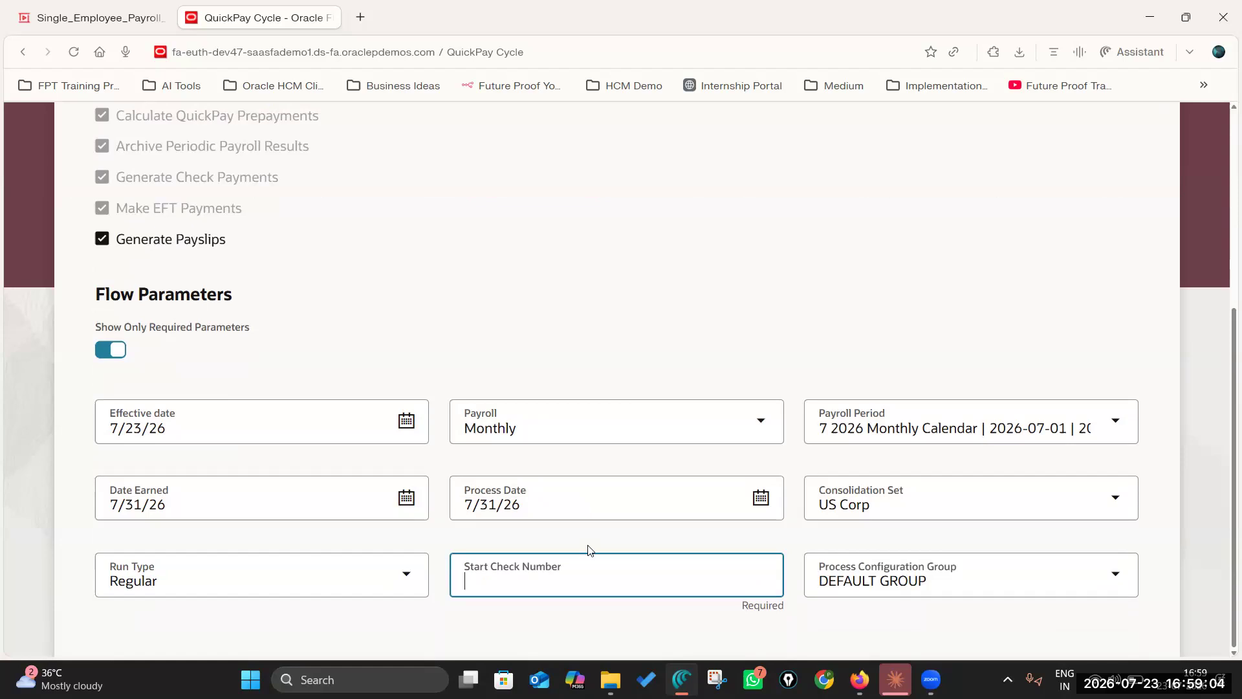
type("7856")
scroll(654, 546, "up", 5)
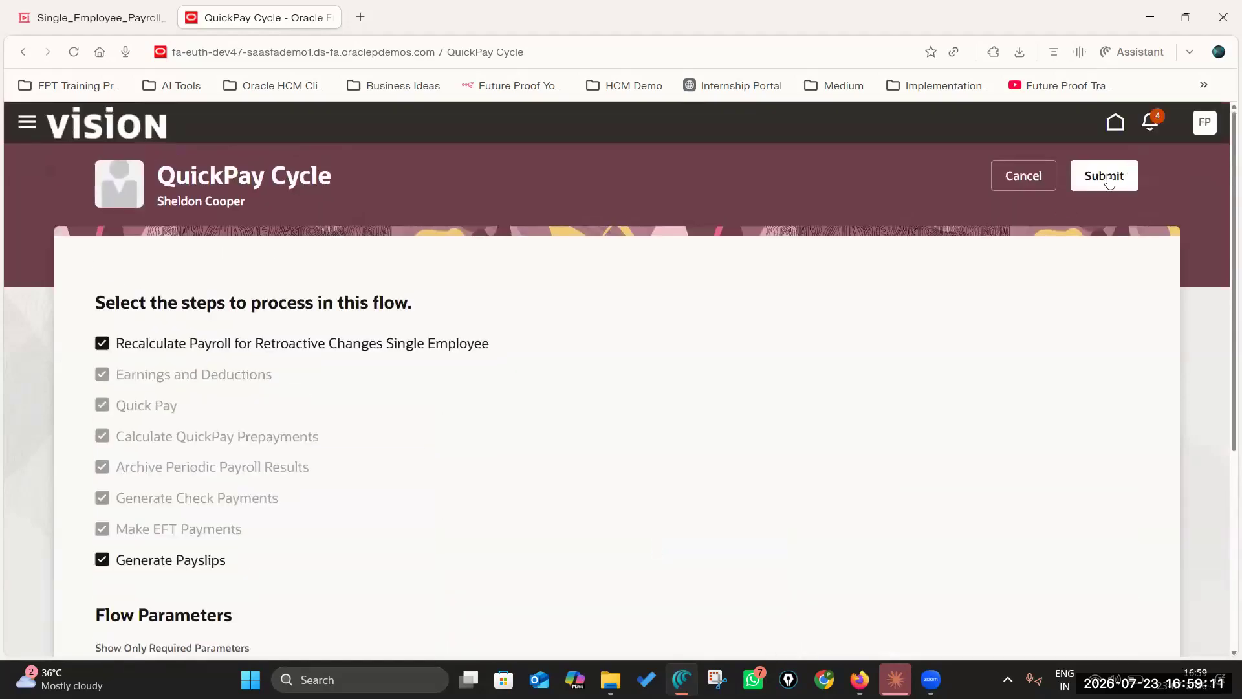
left_click(1106, 177)
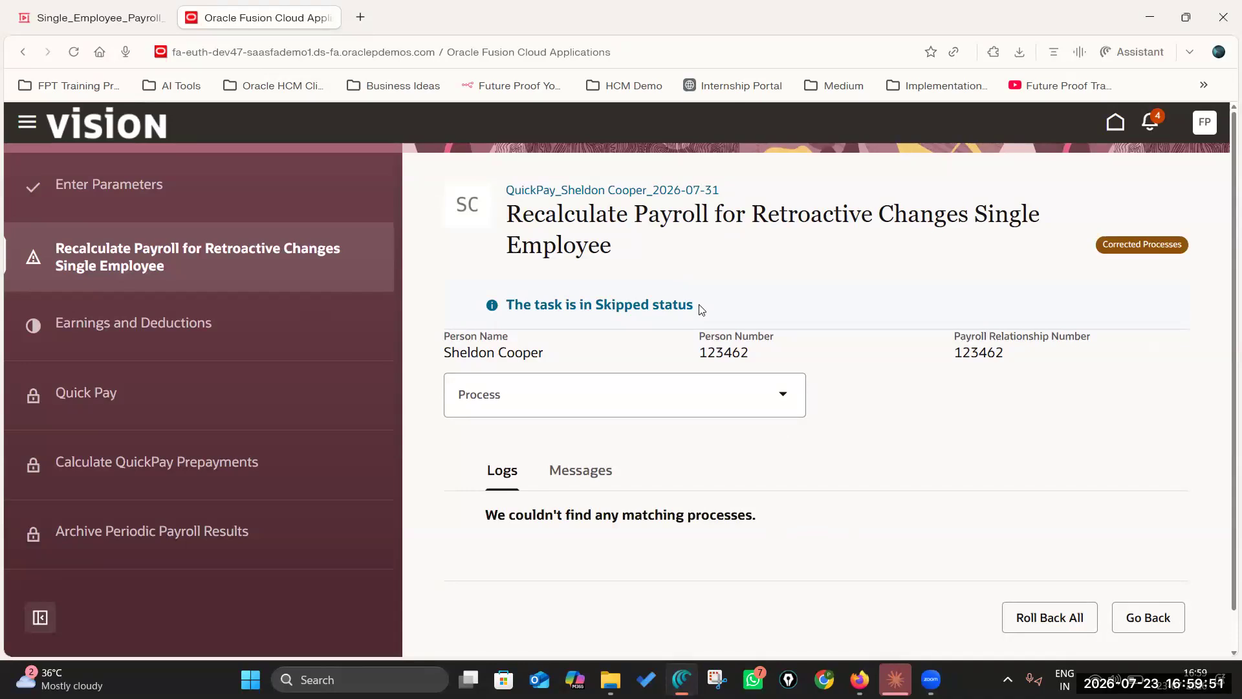
Review the Earnings and Deductions task and submit it with both Regular Salary and Tax Withholding selected
left_click(220, 293)
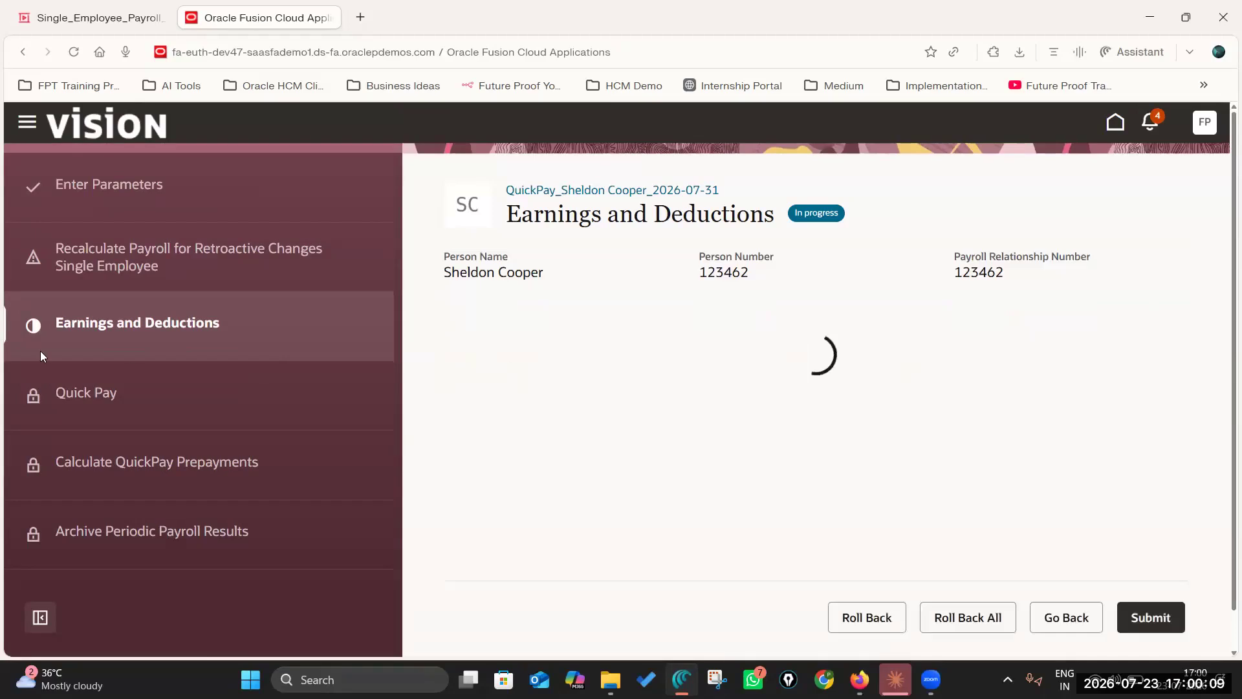
scroll(957, 427, "down", 1)
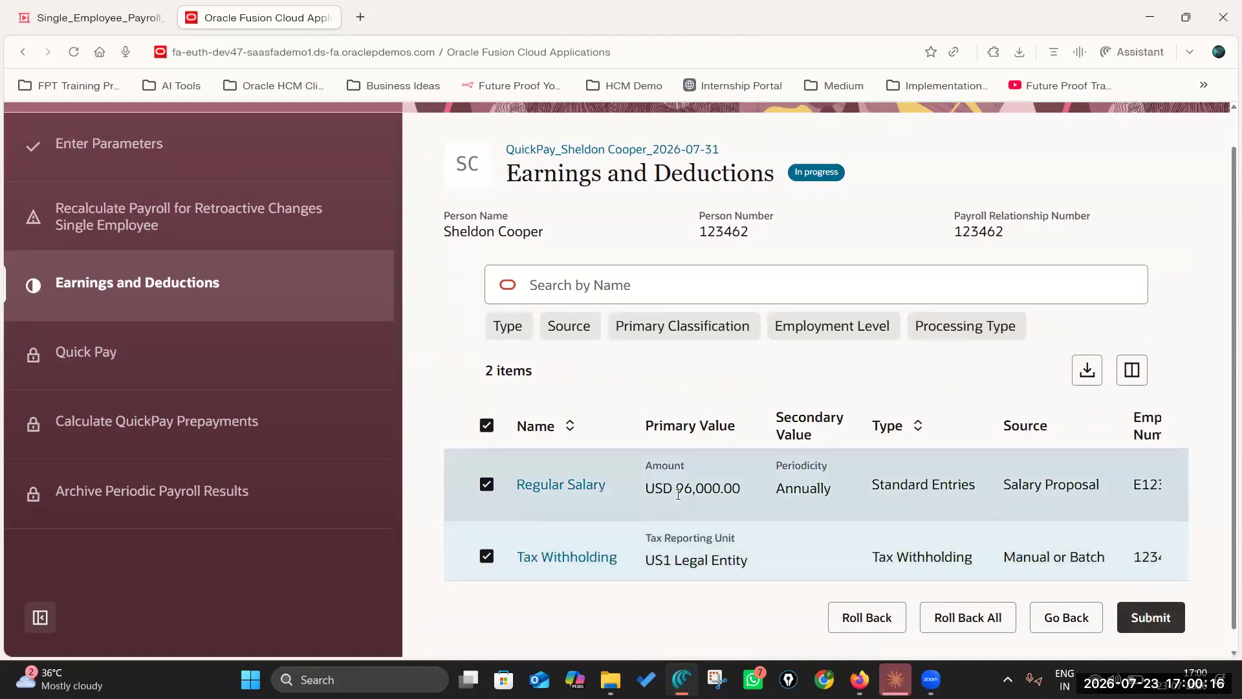
scroll(677, 494, "down", 1)
left_click_drag(864, 577, 689, 578)
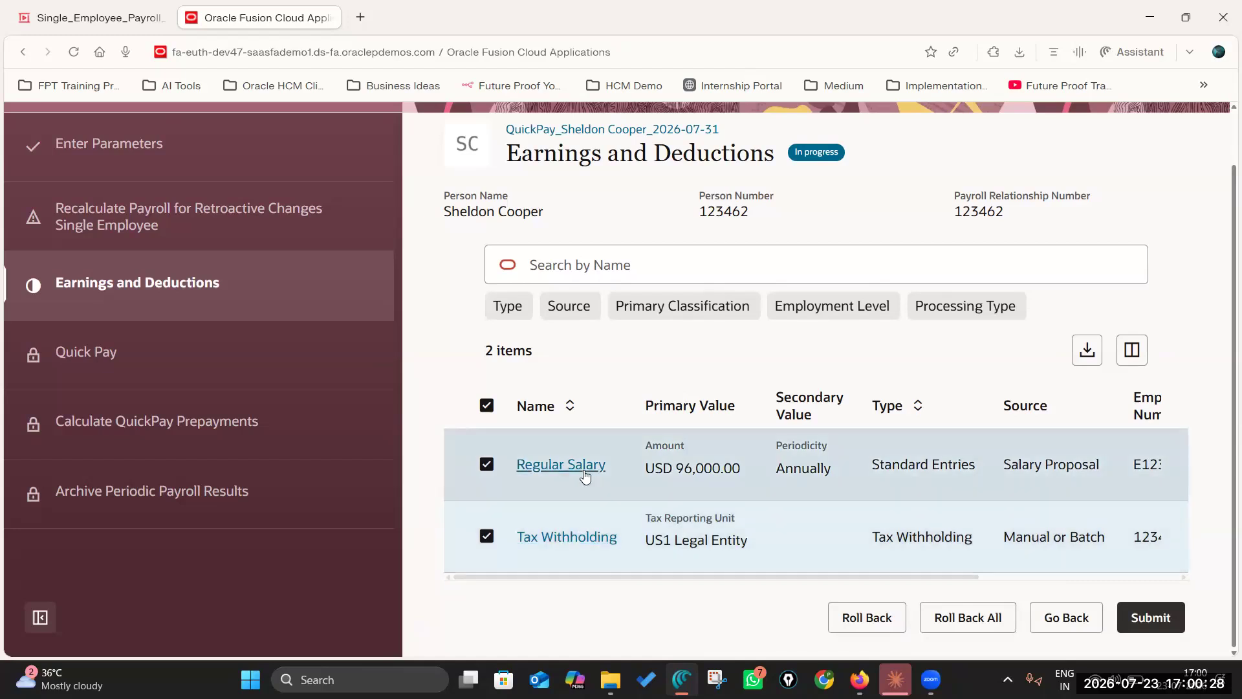
left_click_drag(960, 576, 1163, 582)
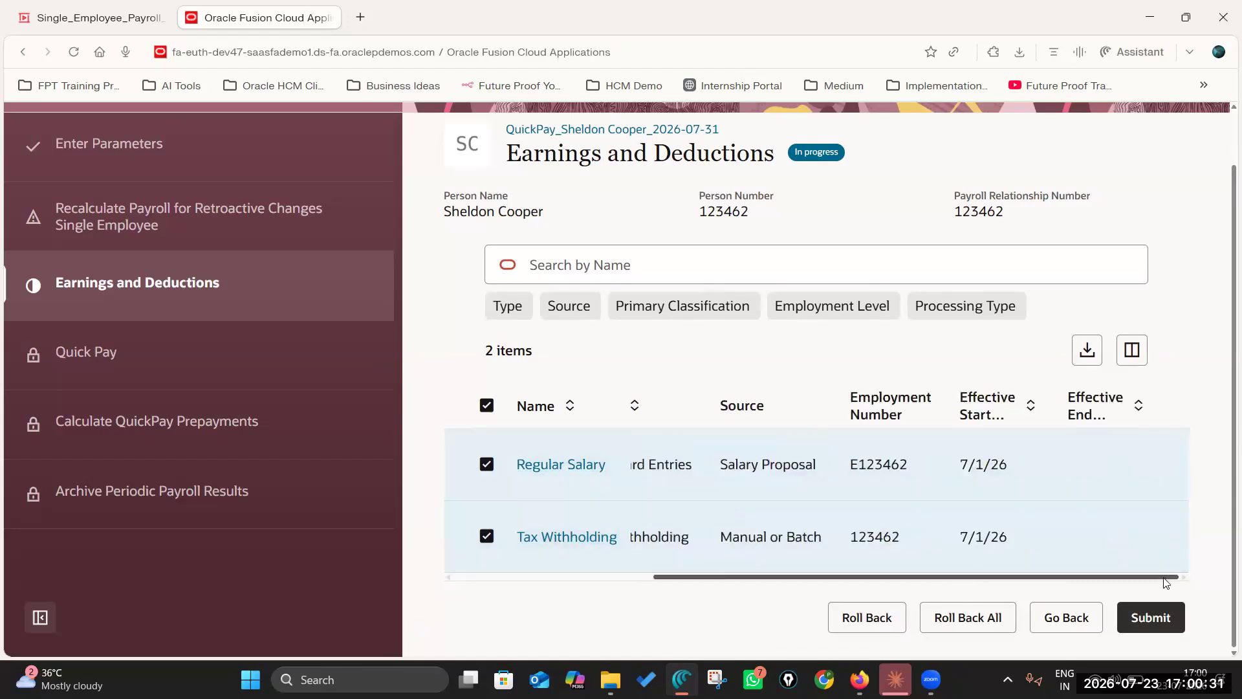
left_click(1162, 618)
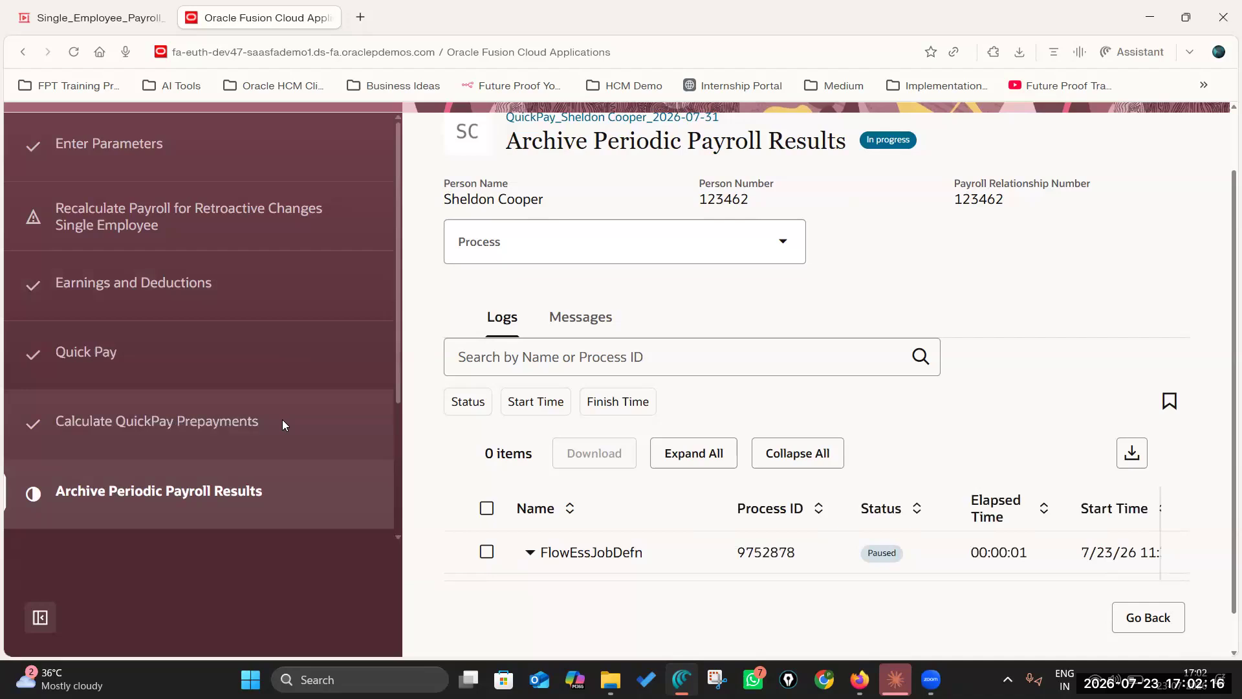
Check the progress of the remaining flow tasks, including Make EFT Payments and the Generate Payslips process logs
scroll(282, 419, "down", 3)
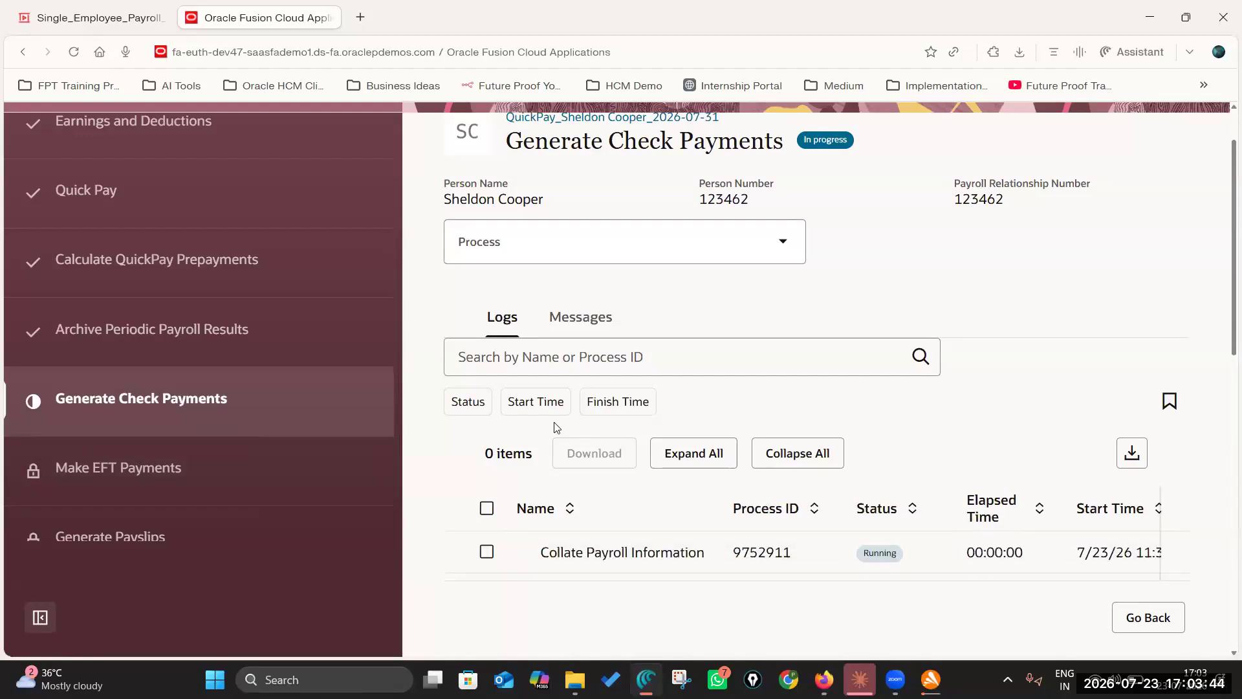
scroll(591, 502, "up", 2)
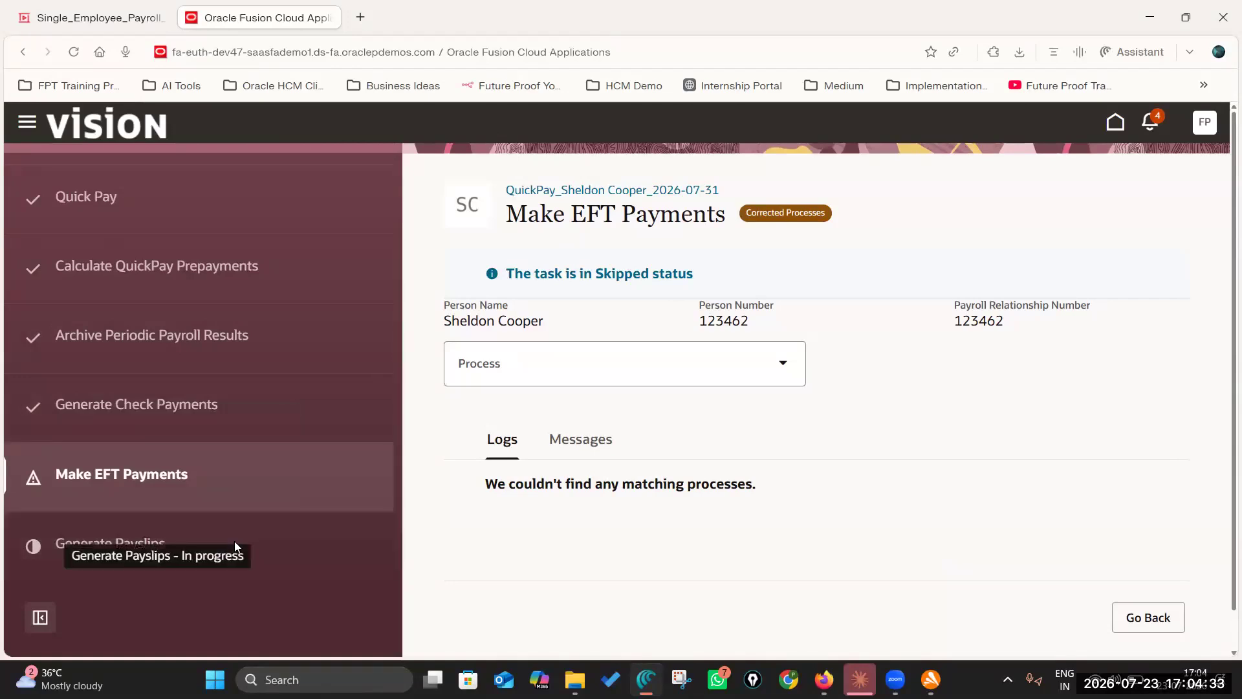
left_click(262, 531)
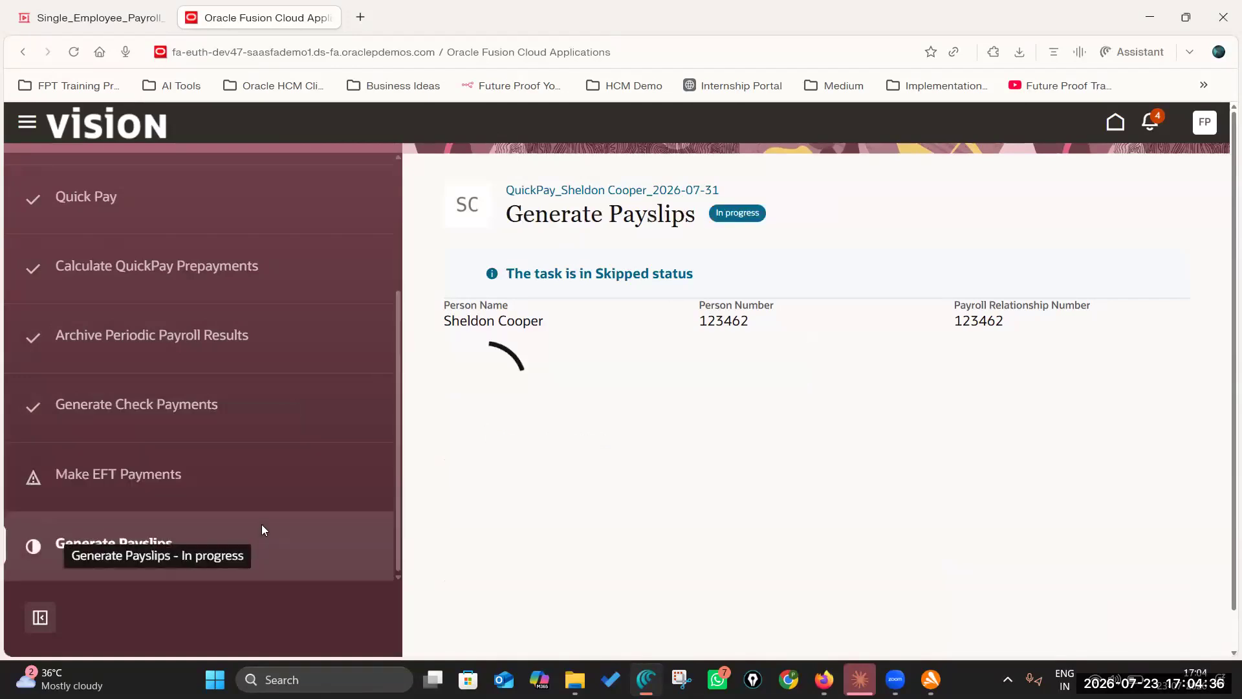
left_click(215, 478)
left_click(235, 553)
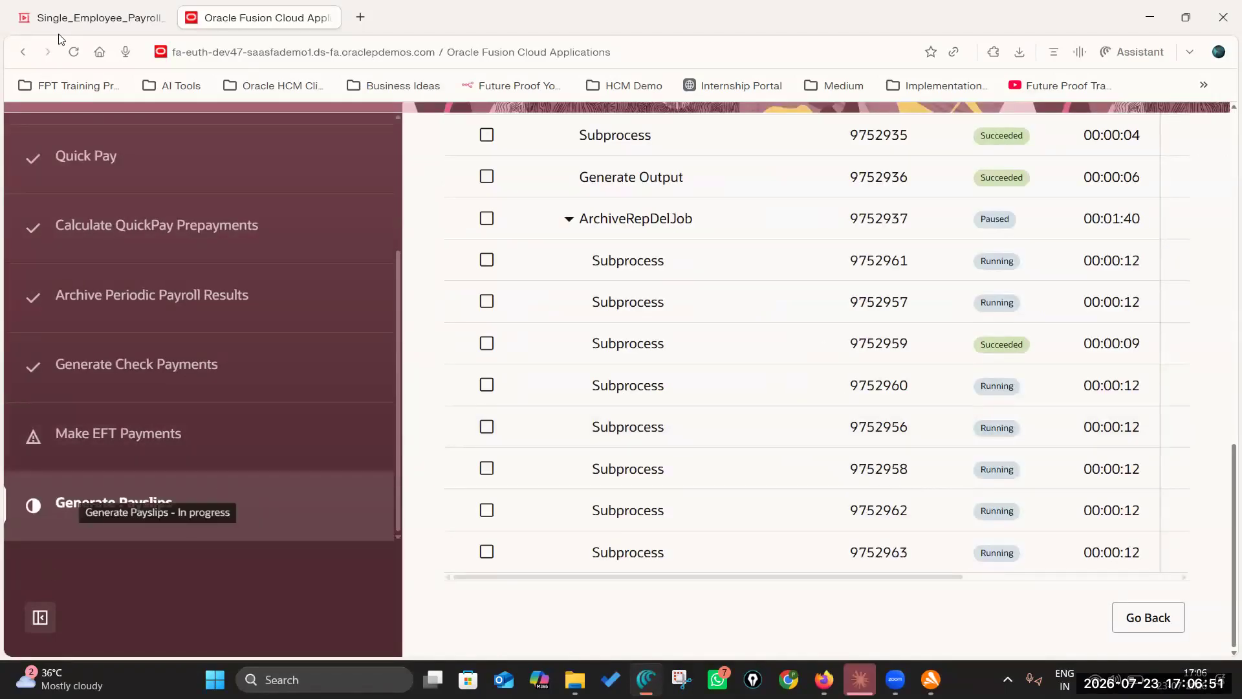
Switch to the Single_Employee_Payroll_QuickPay presentation in Zoho Show and present it from the Step 2 slide
left_click(83, 21)
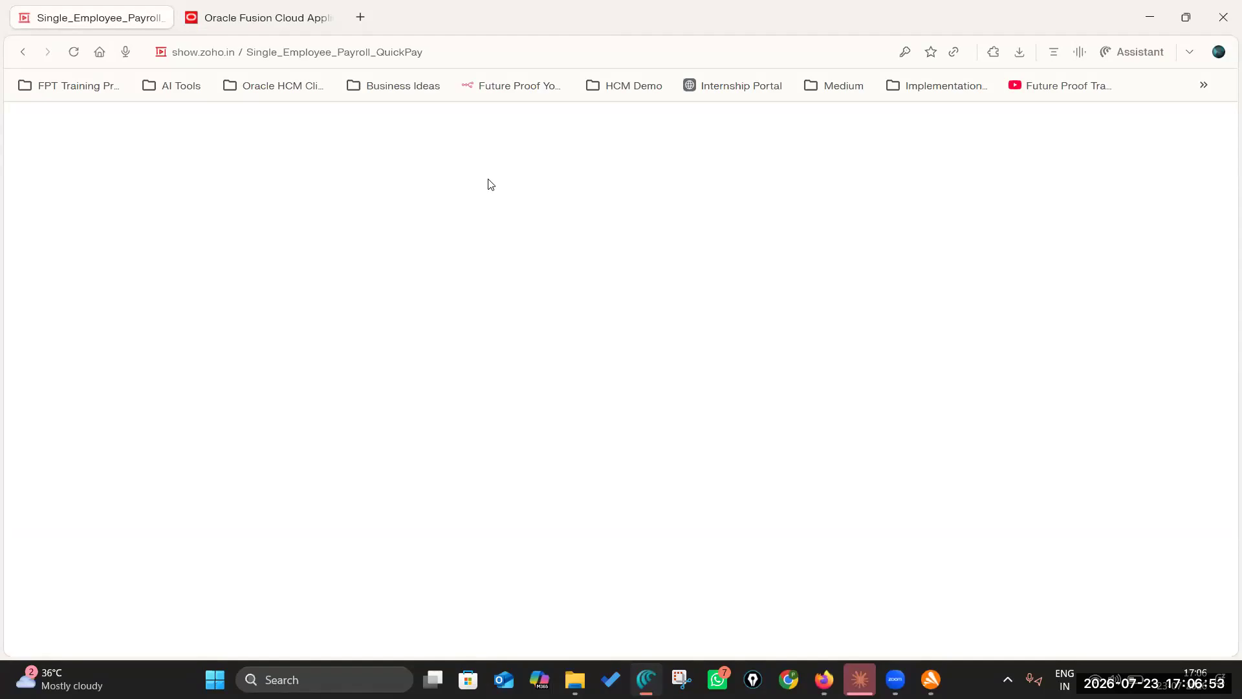
key("shift+F5")
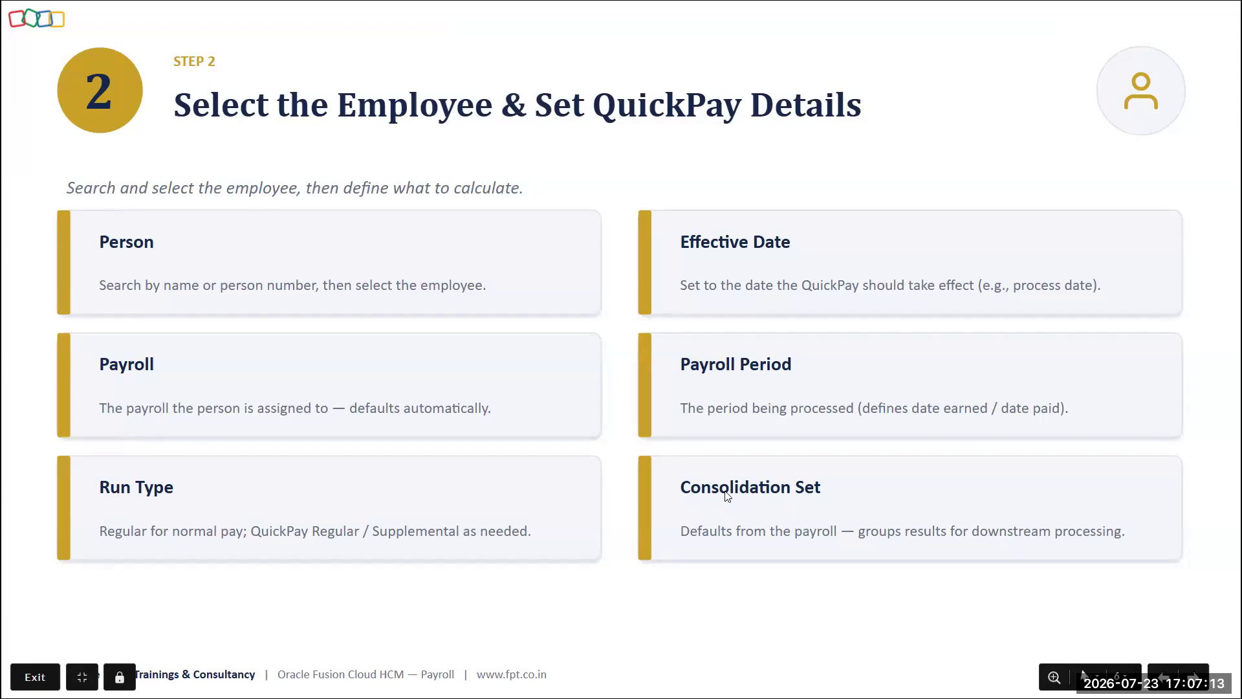
Go through the remaining slides up to Rollback & Corrections and end the slideshow
left_click(825, 517)
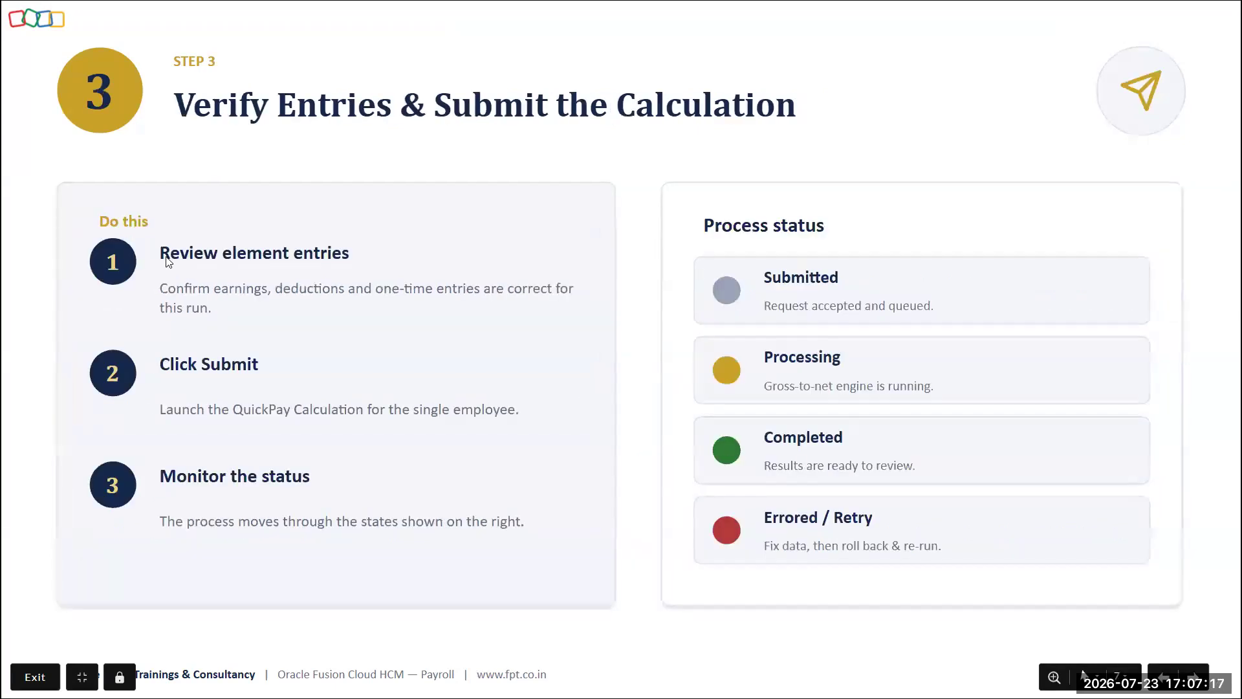
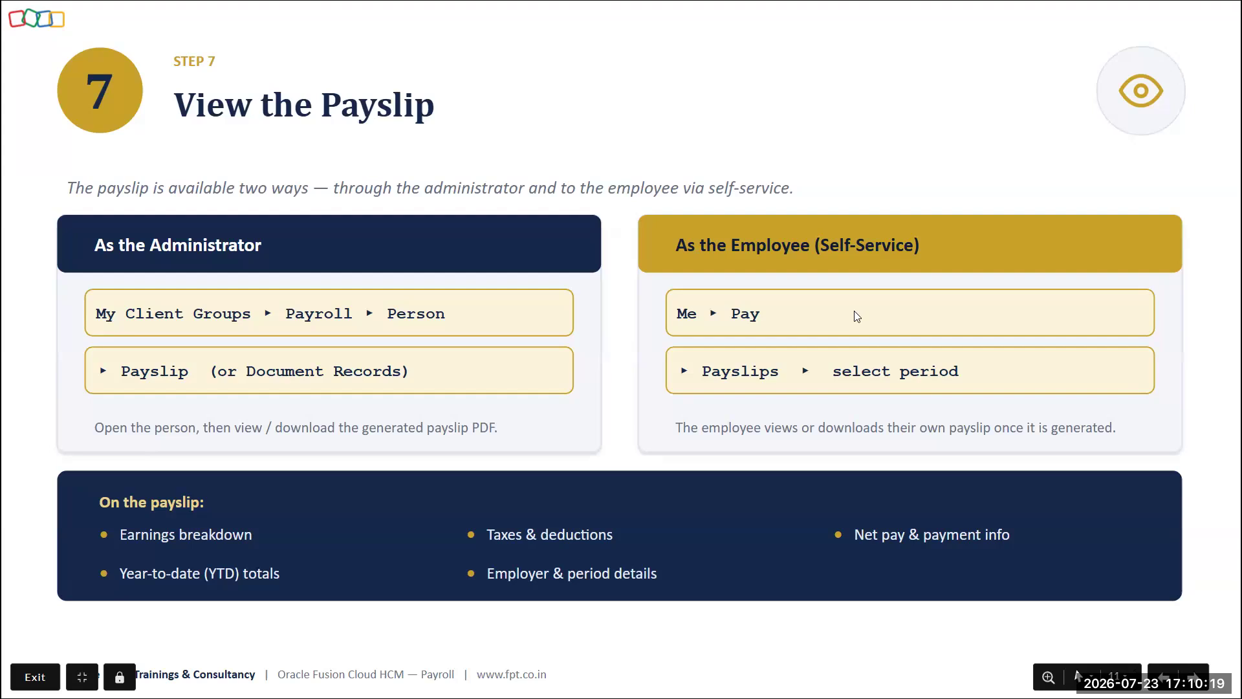
key("Right")
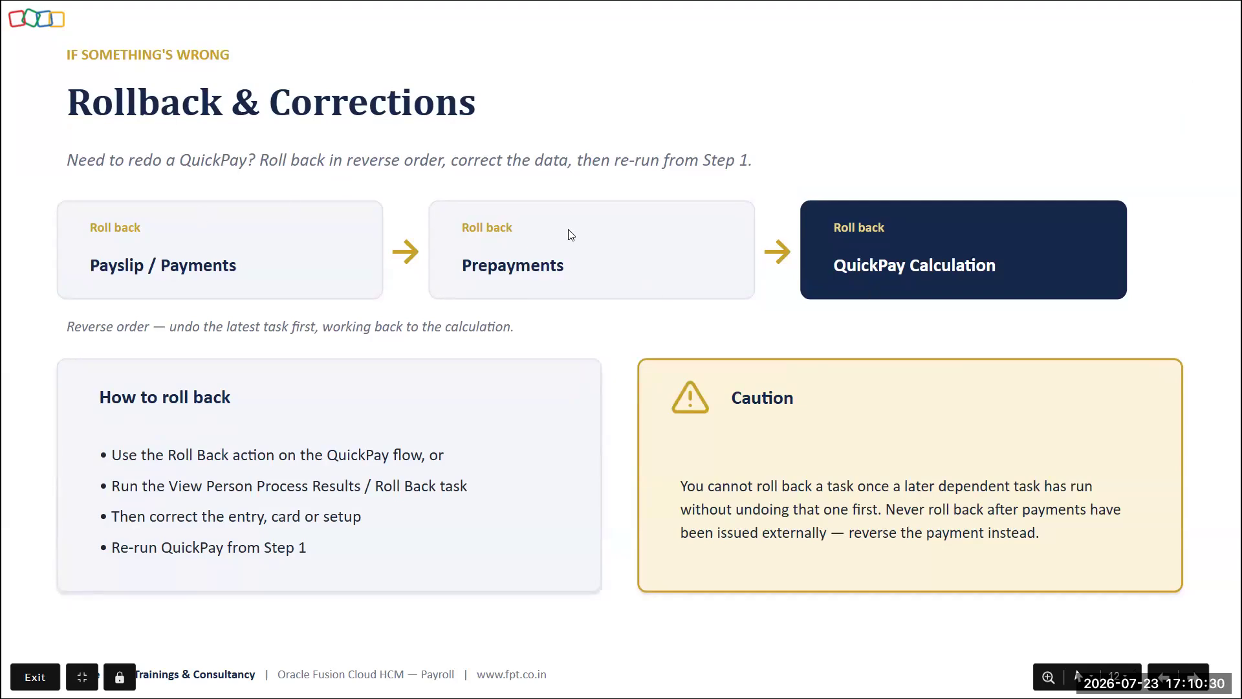
key("Escape")
Switch to Oracle Fusion, open the Security Console and search the user accounts for the new employee's user name
left_click(234, 21)
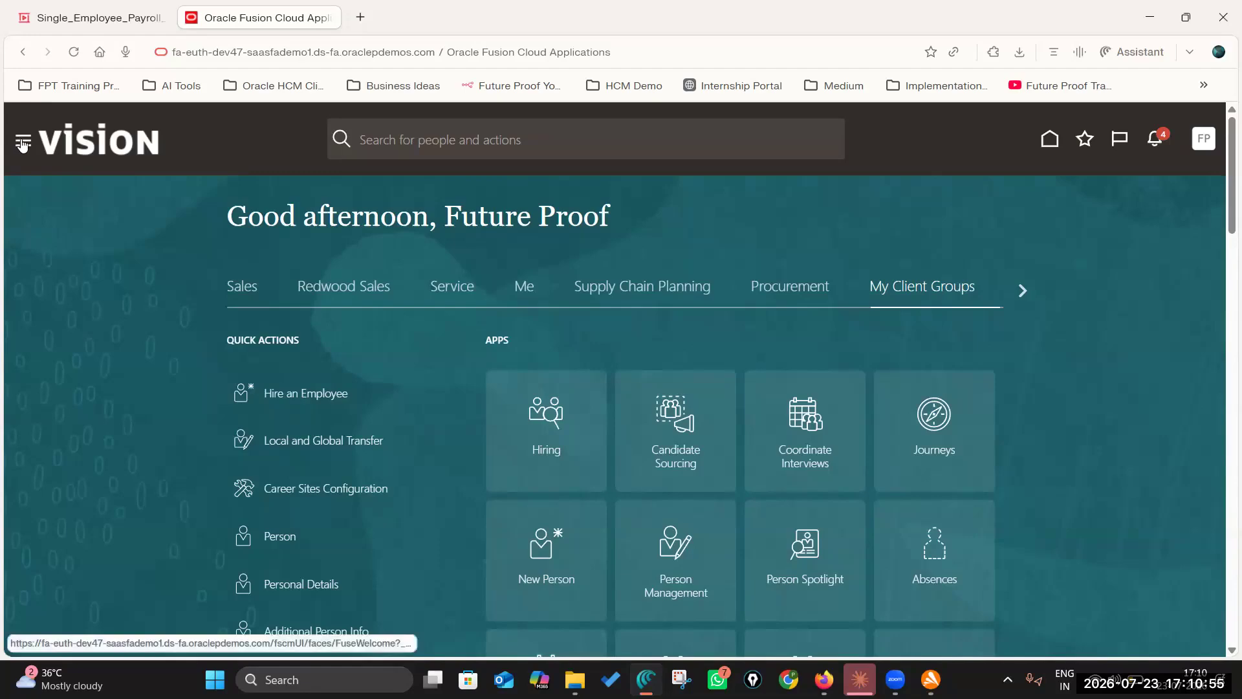
scroll(173, 460, "down", 7)
scroll(174, 460, "down", 5)
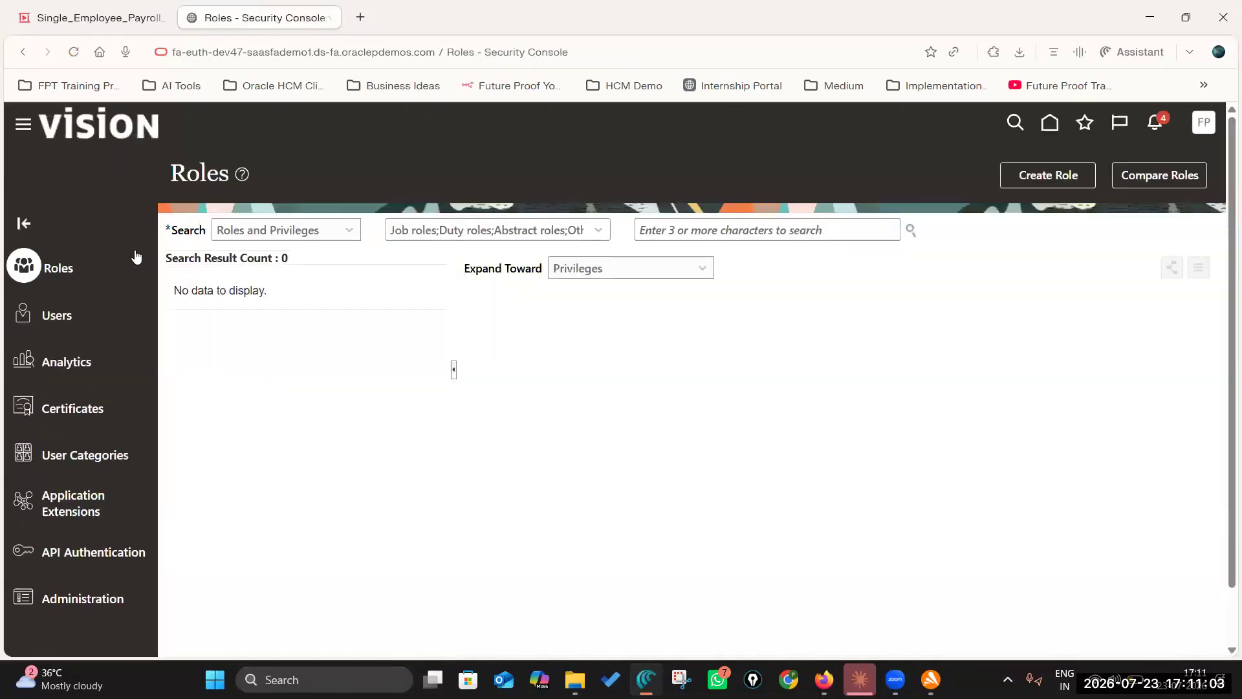
left_click(55, 316)
left_click(629, 231)
type("Sheldon.Cooper")
left_click(821, 230)
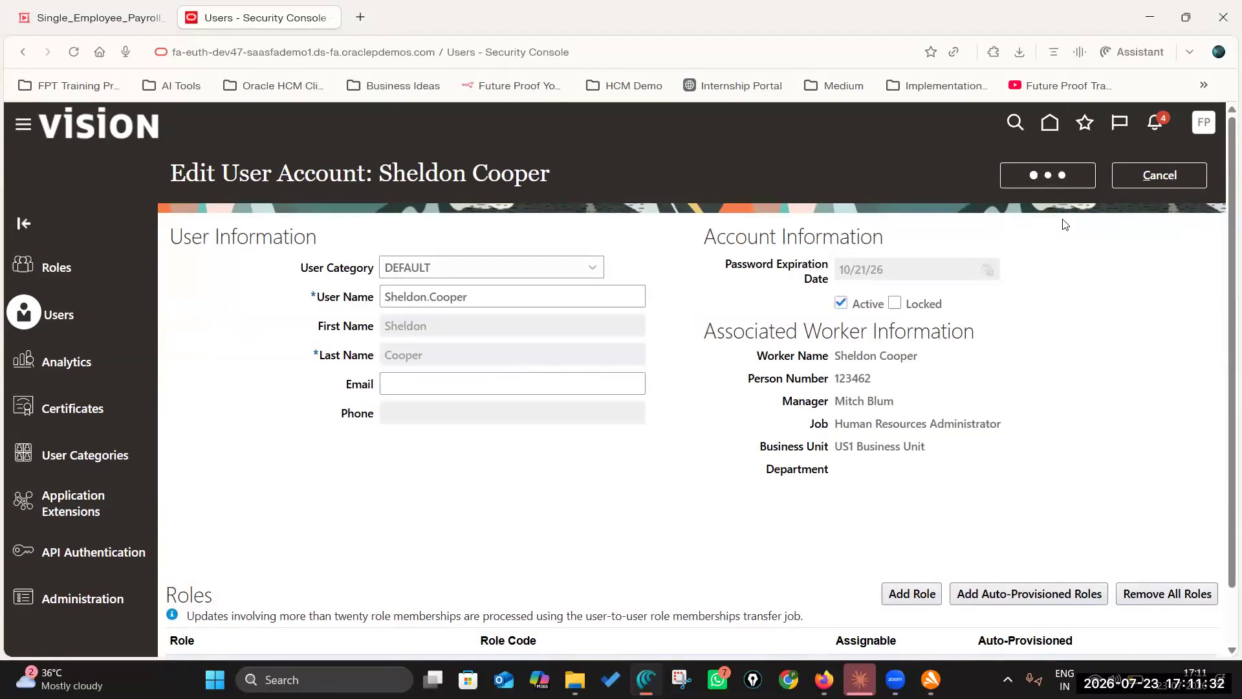
Reset the employee's account password by manually entering and confirming a new password, and close the user account details
left_click(867, 175)
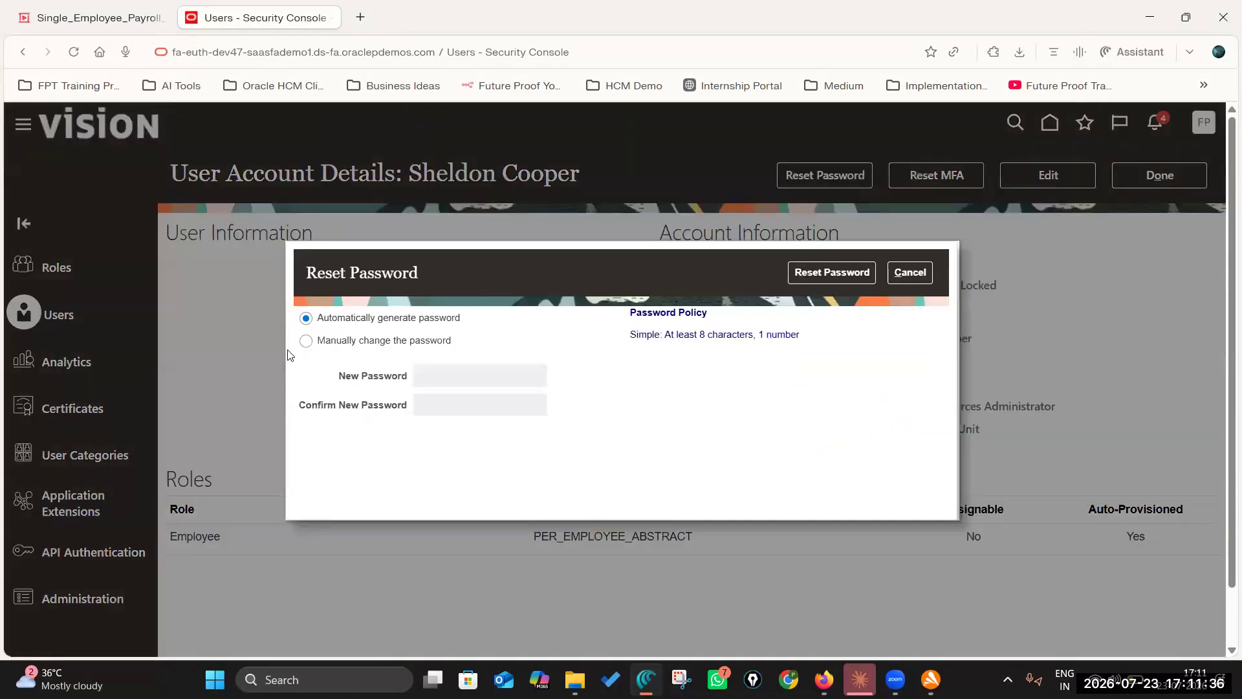
left_click(305, 340)
left_click(453, 373)
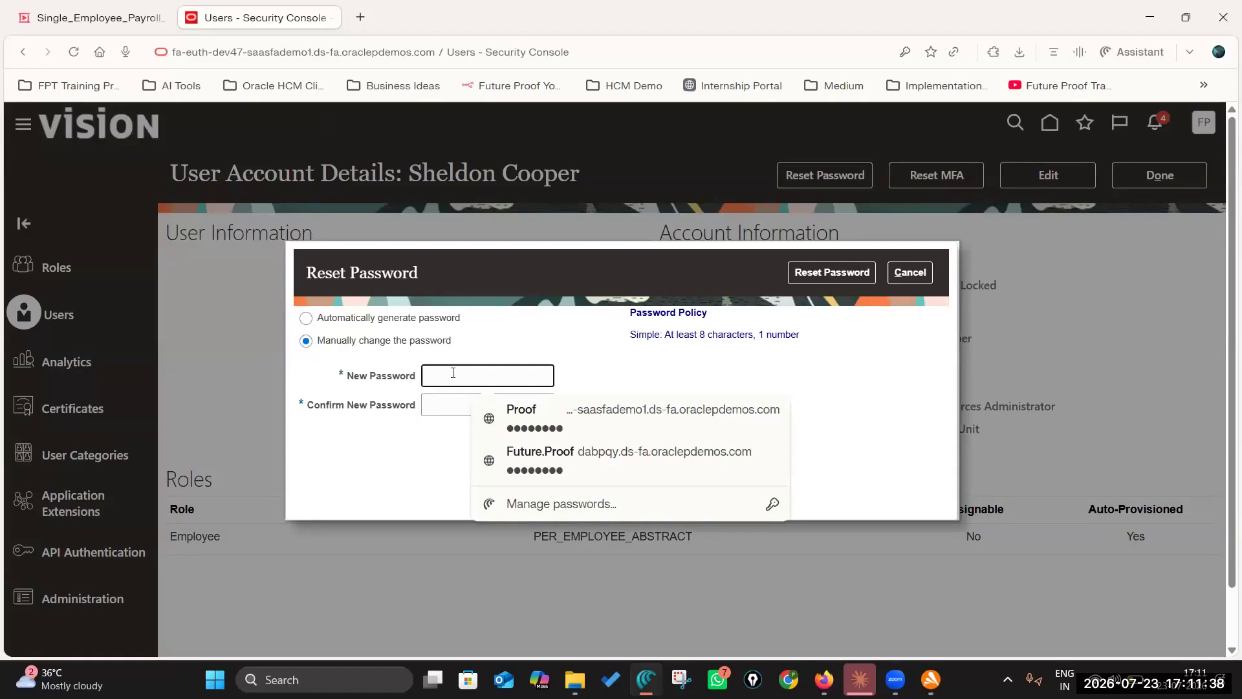
type("••")
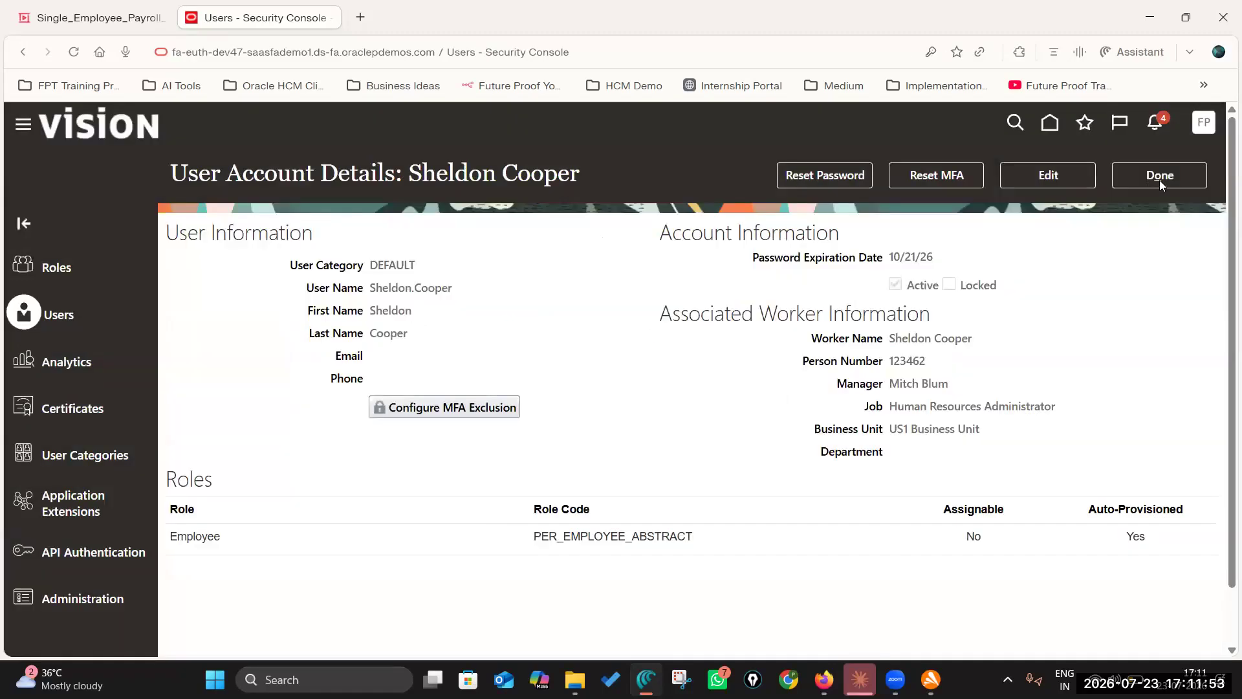
left_click(1160, 179)
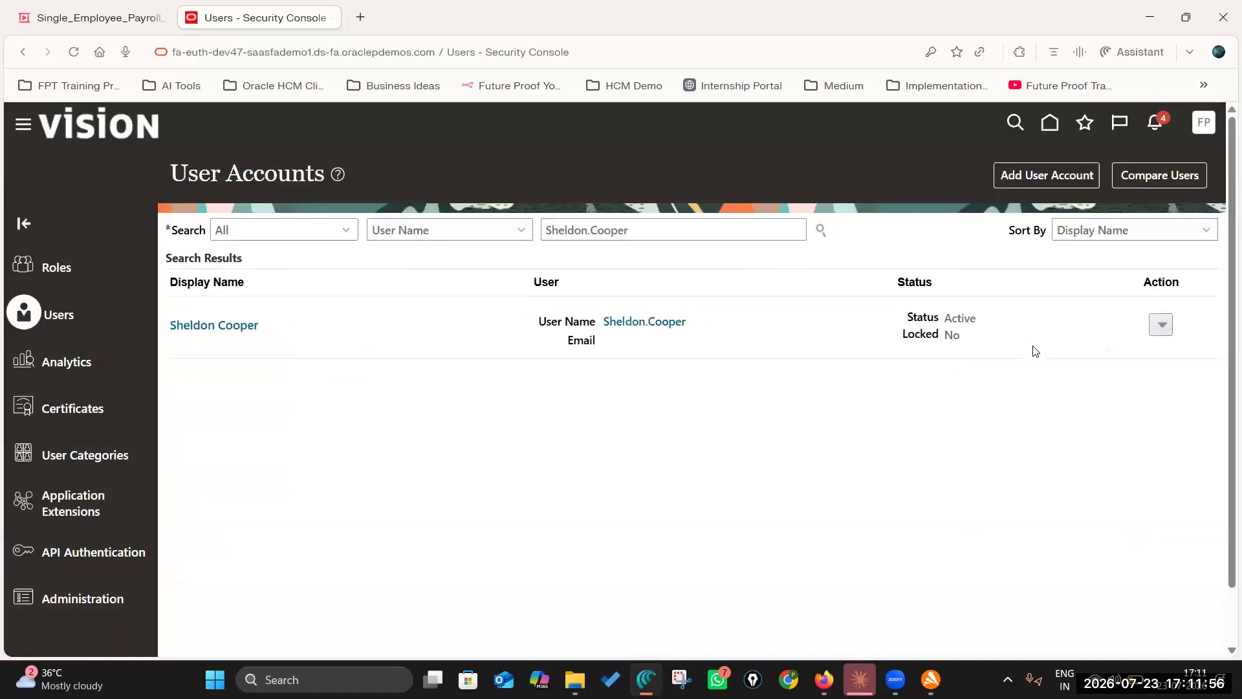
Switch to the Single_Employee_Payroll_QuickPay presentation and review the View the Payslip slide
left_click(104, 20)
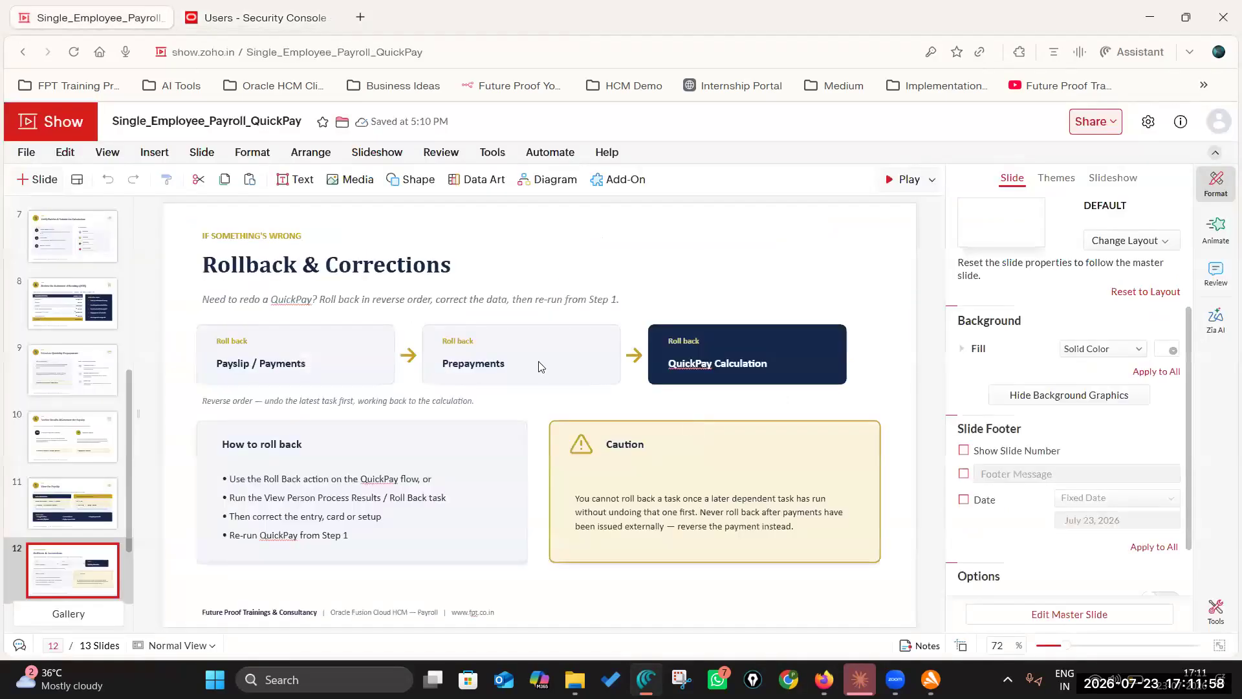
left_click(88, 506)
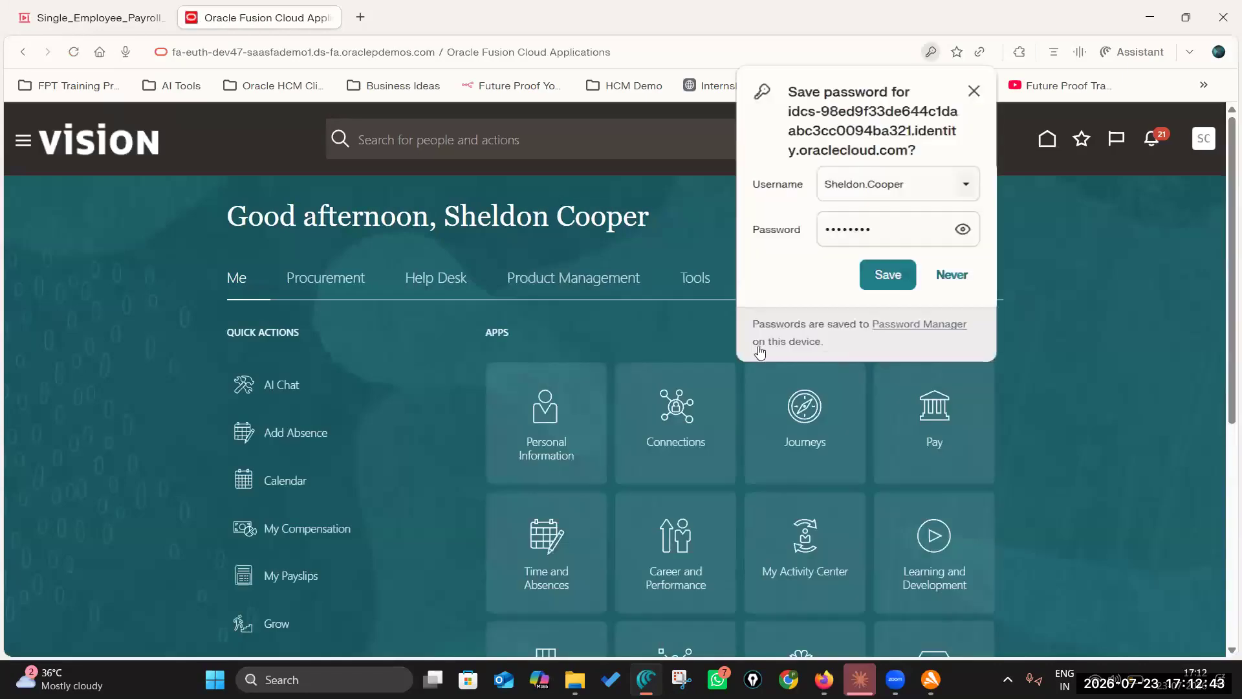
Save the employee's sign-in credentials in the browser and open My Payslips in Oracle Fusion
left_click(887, 275)
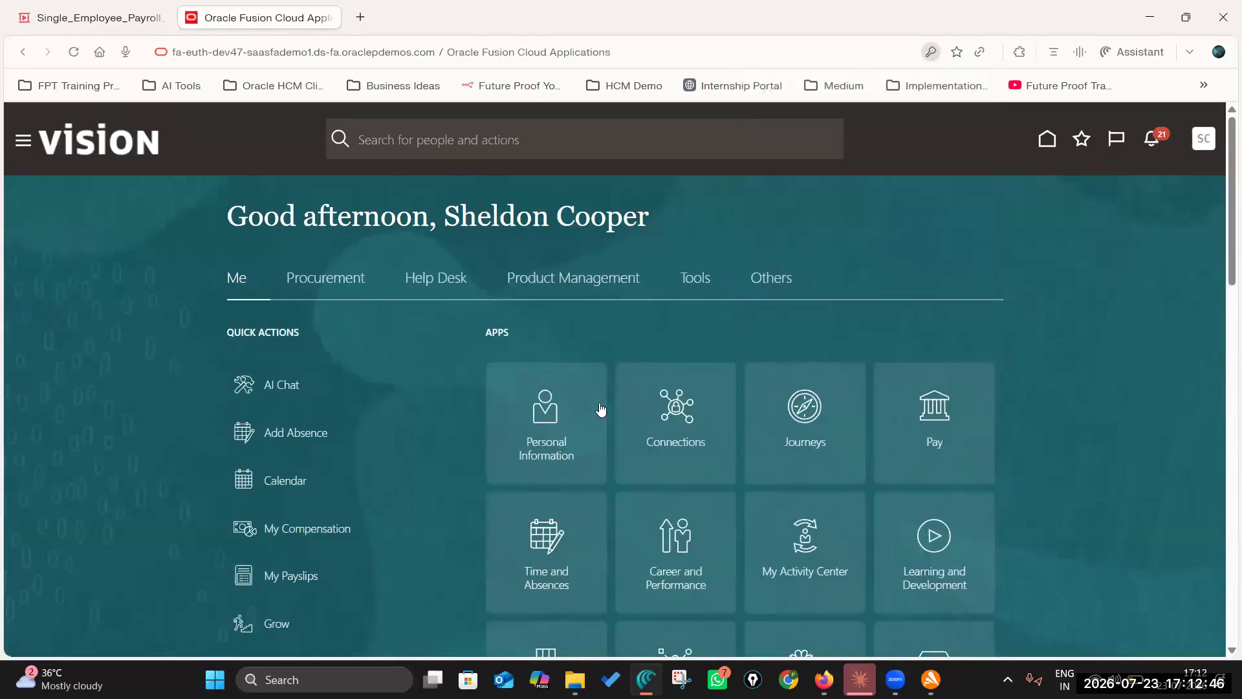
scroll(279, 419, "down", 3)
left_click(280, 418)
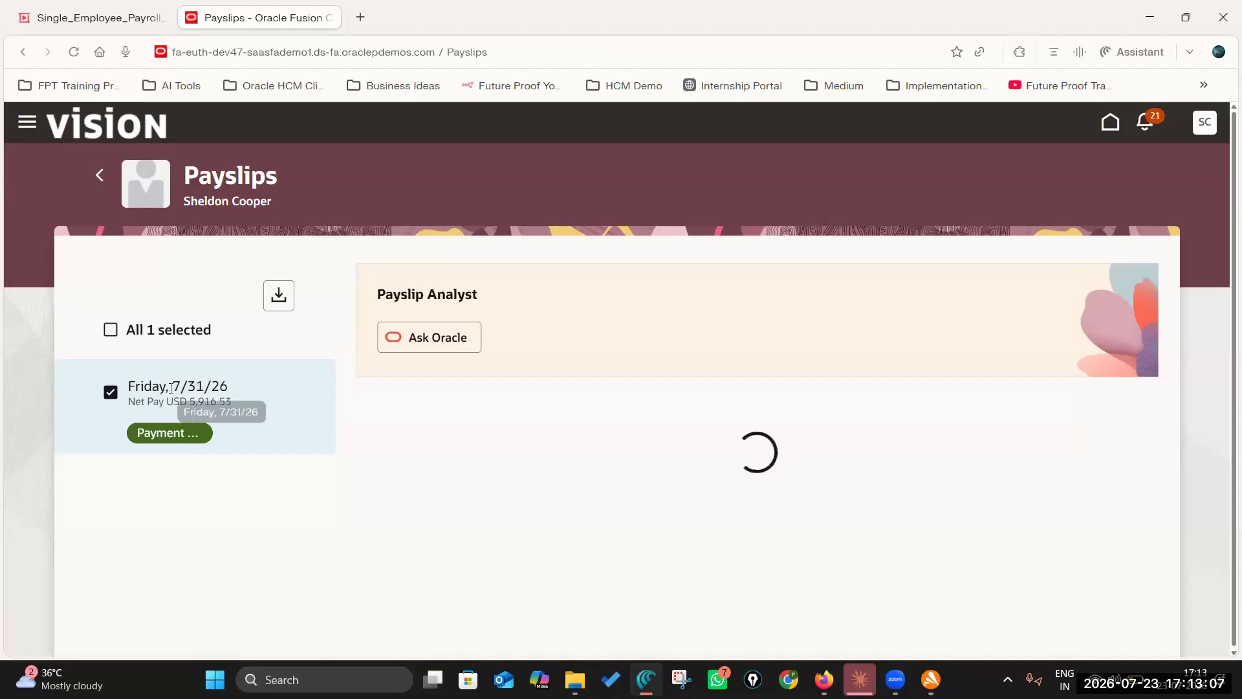
Review the earnings of the 7/31/26 payslip, download it as a PDF and open the file
scroll(704, 396, "down", 4)
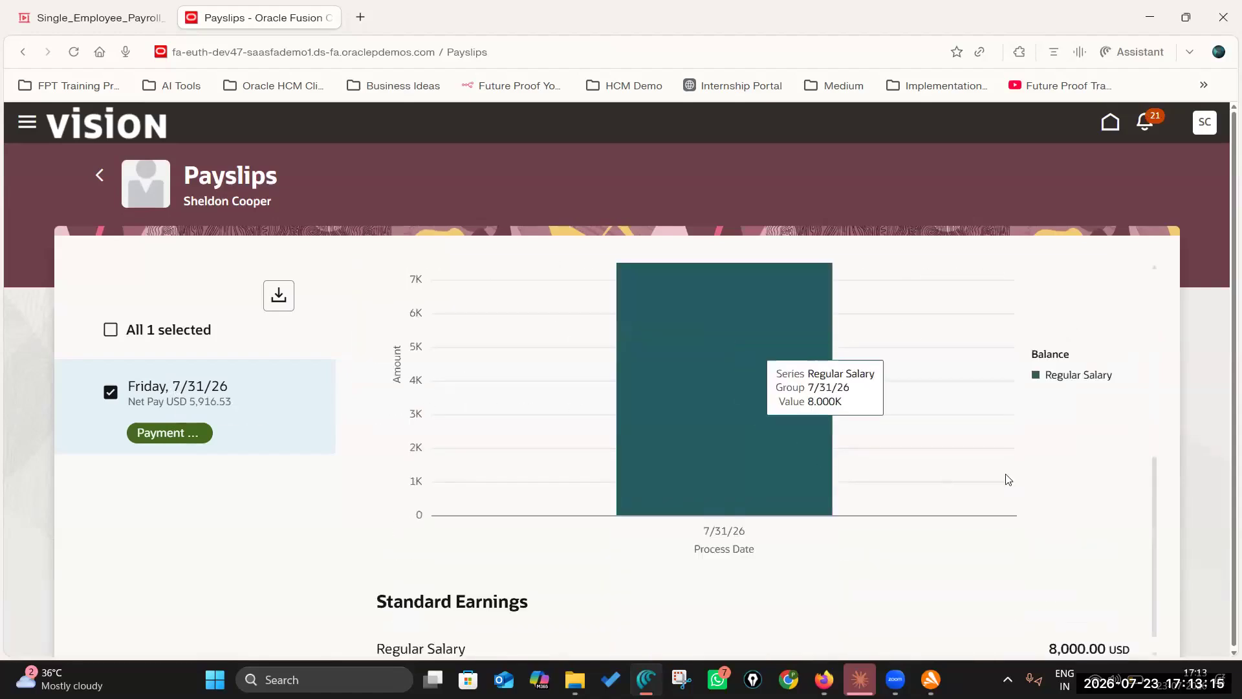
scroll(1007, 480, "down", 1)
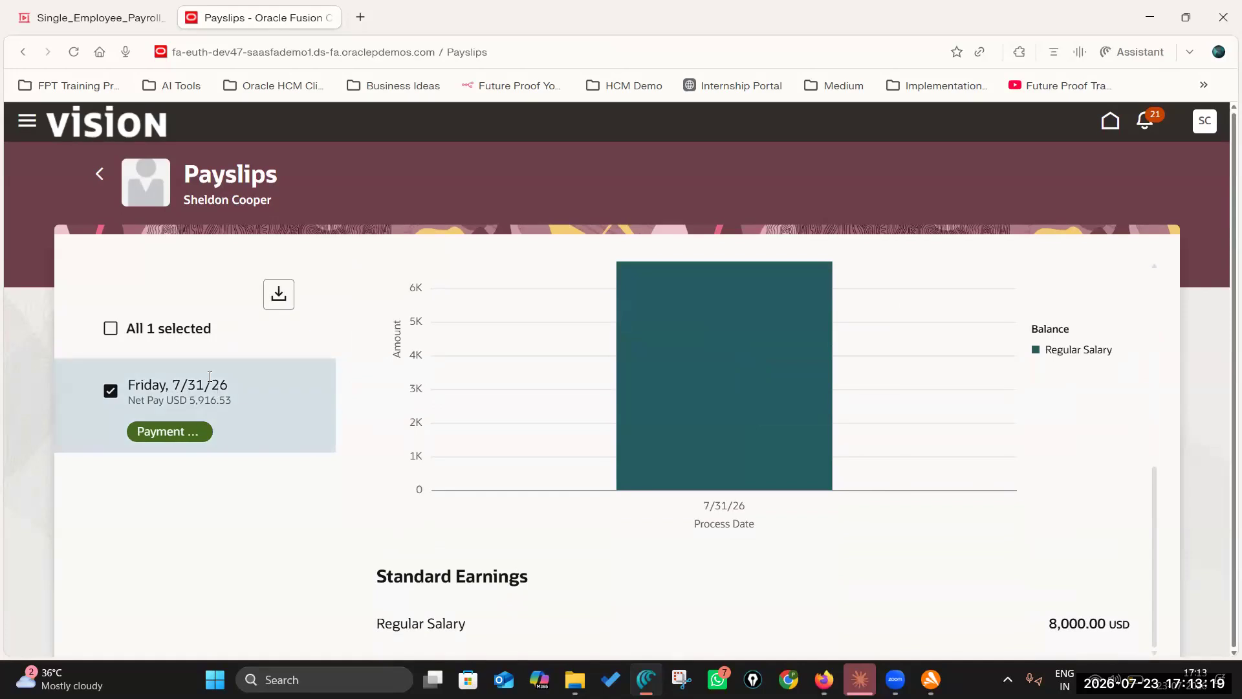
left_click(279, 295)
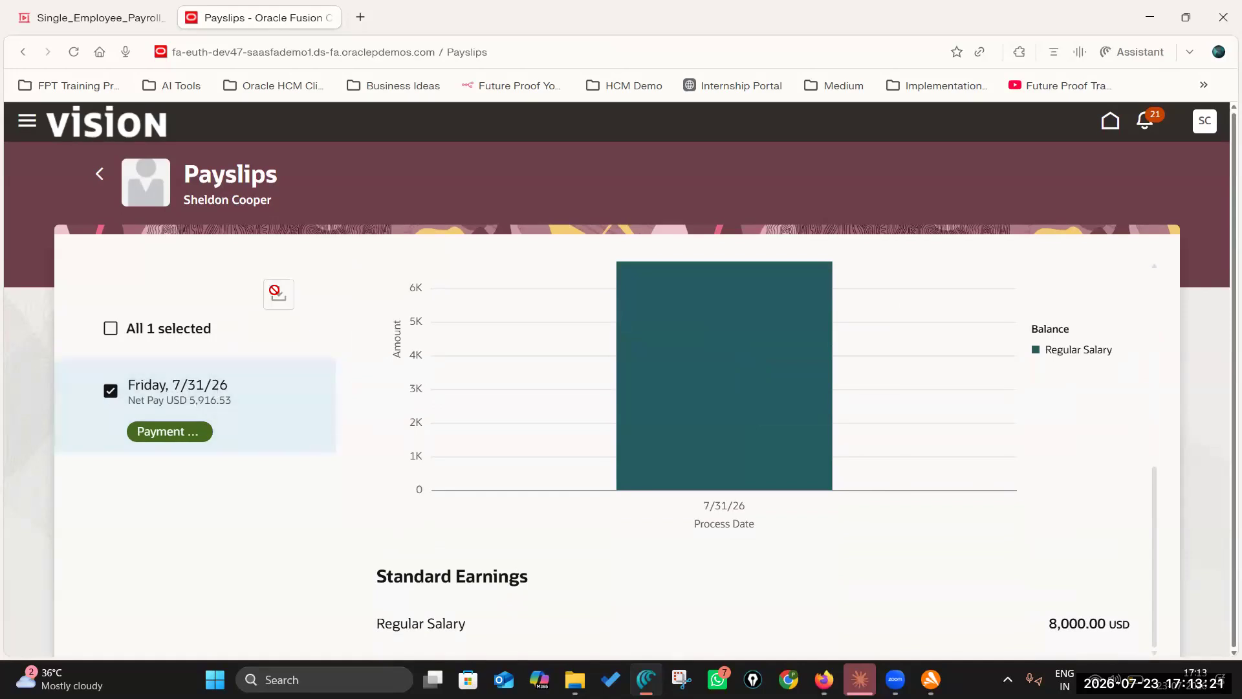
mouse_move(806, 368)
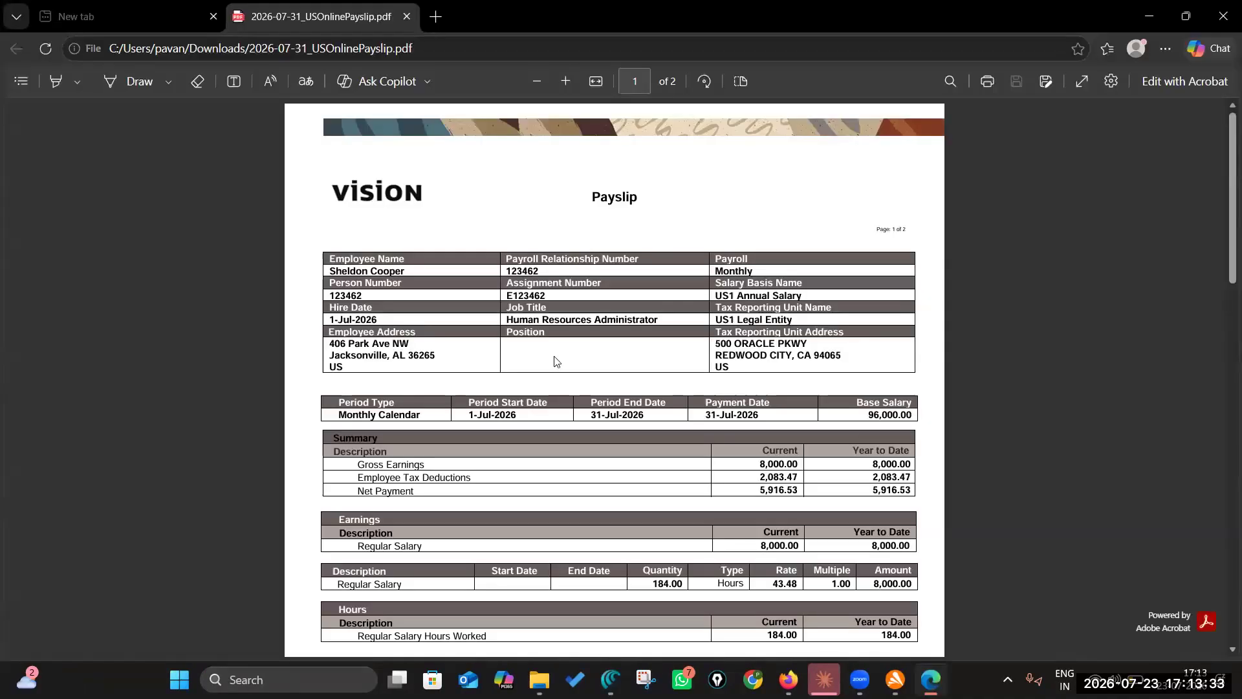
Examine the employee details, base salary and gross earnings summary on the payslip PDF
scroll(553, 361, "down", 10)
scroll(552, 361, "up", 10)
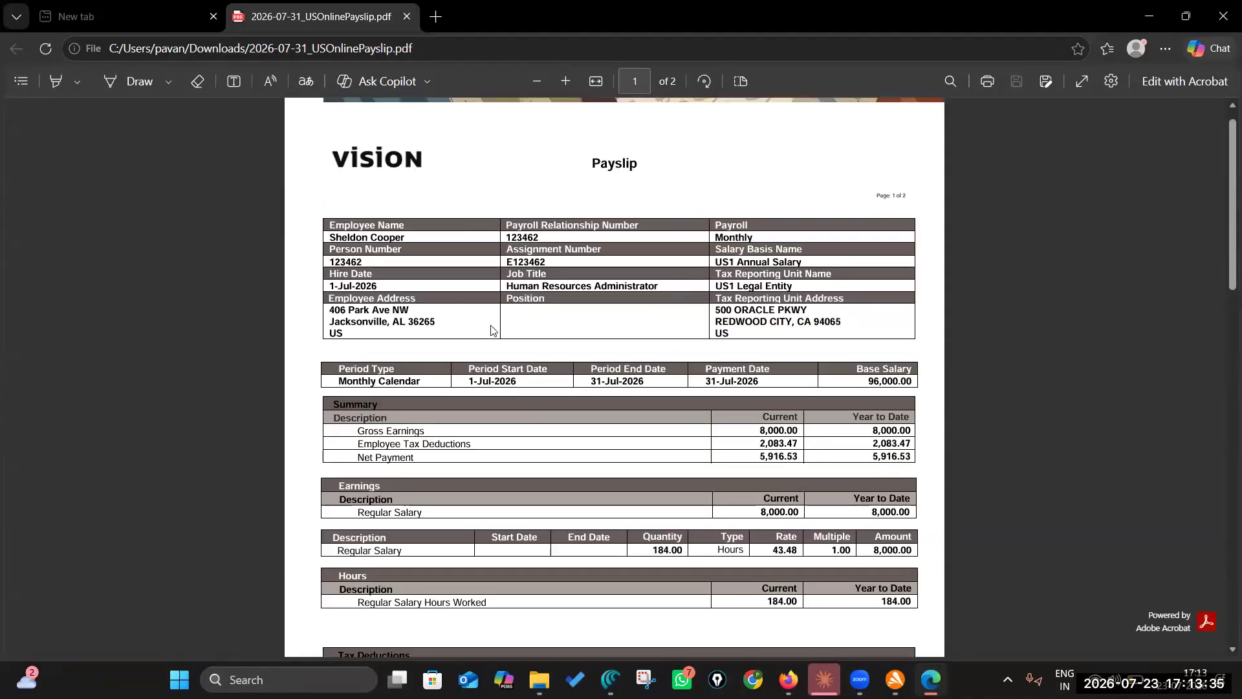
scroll(544, 352, "up", 1)
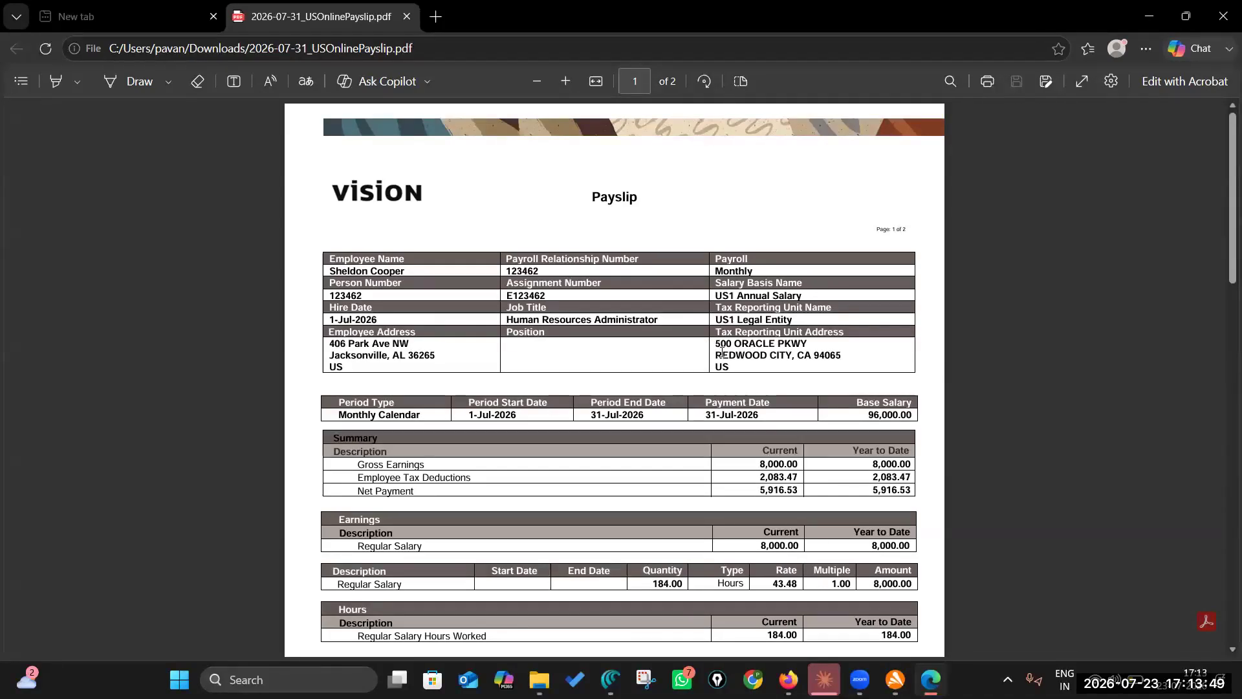
scroll(522, 382, "down", 2)
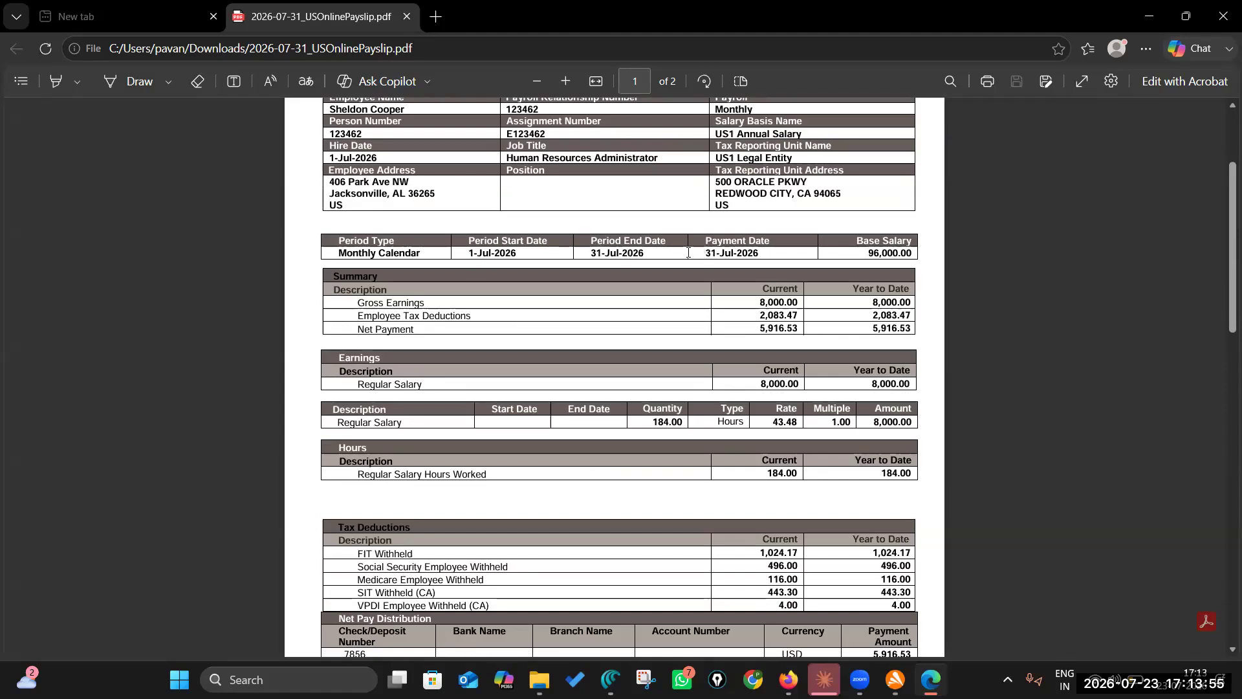
left_click_drag(868, 253, 914, 254)
left_click(881, 253)
left_click_drag(758, 301, 799, 302)
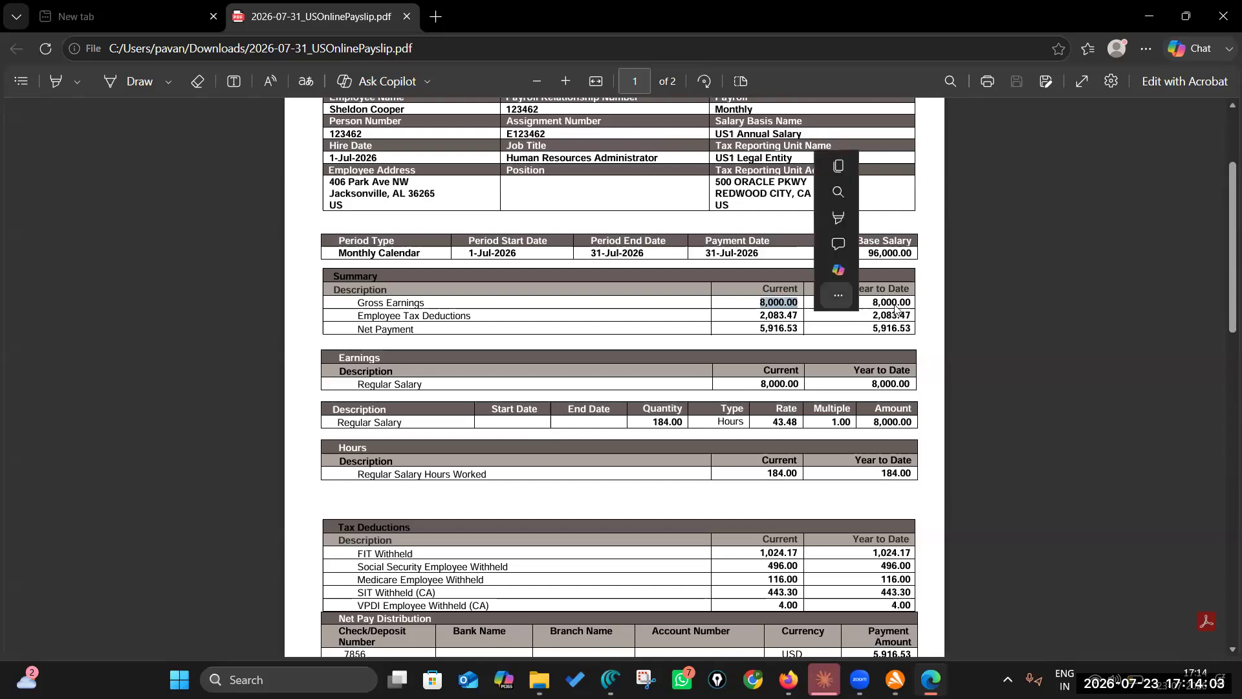
right_click(795, 303)
left_click(732, 322)
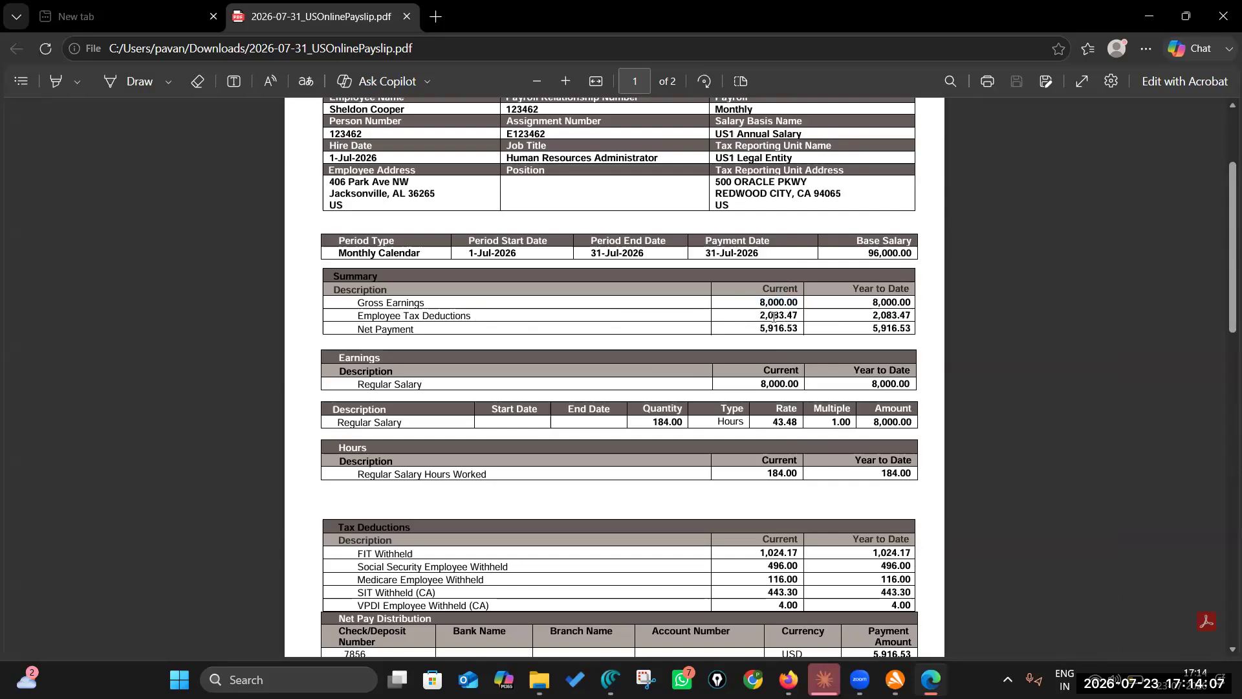
Examine the tax deductions and the check number and payment amount under Net Pay Distribution on the payslip
scroll(621, 453, "down", 2)
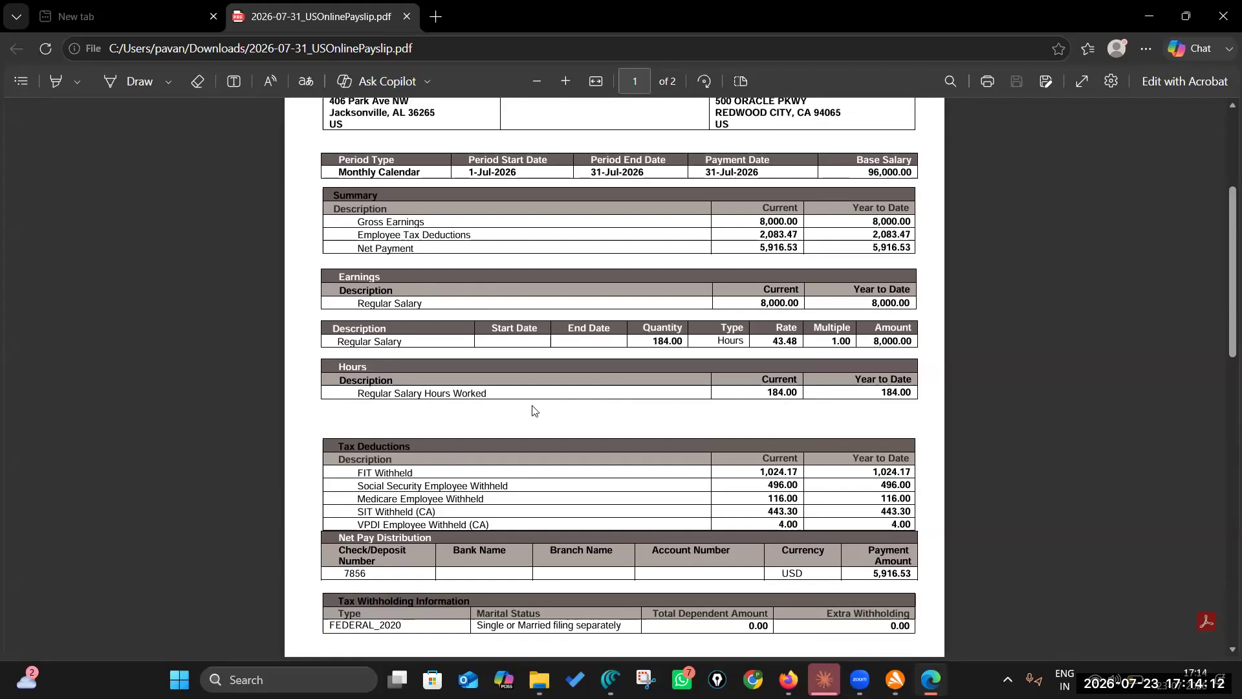
left_click_drag(360, 473, 550, 512)
right_click(549, 512)
left_click(482, 513)
scroll(365, 412, "down", 2)
left_click_drag(344, 411, 374, 410)
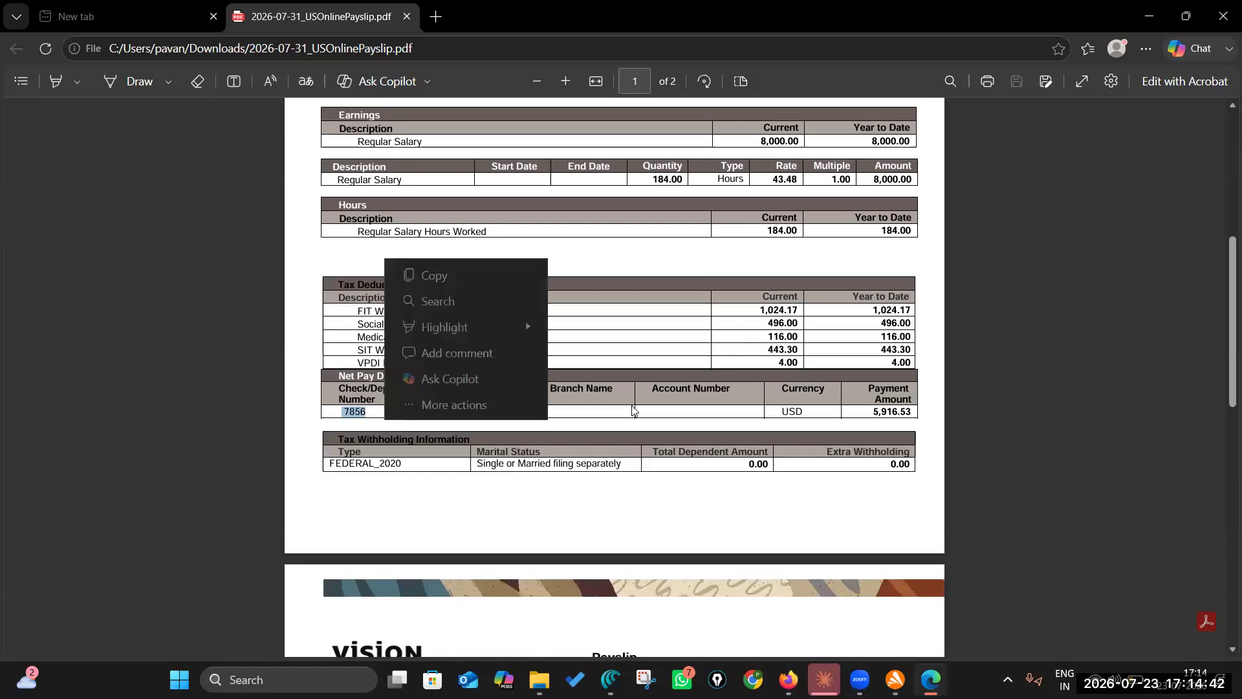
left_click(711, 410)
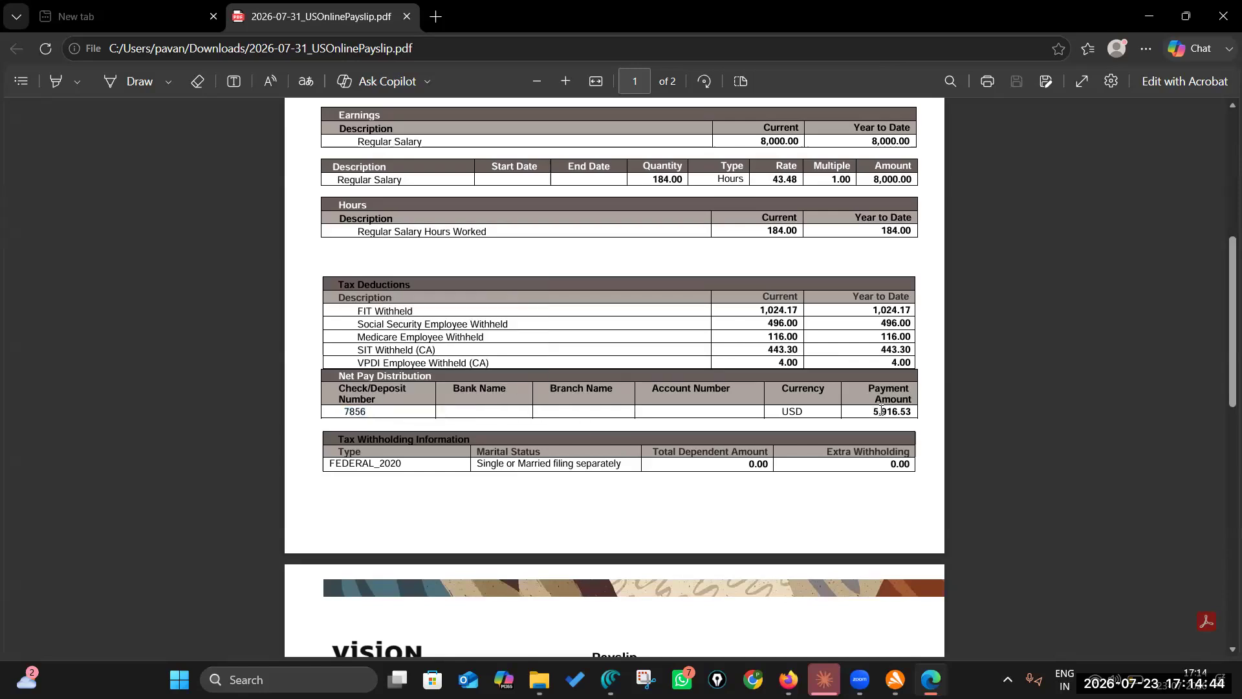
double_click(904, 412)
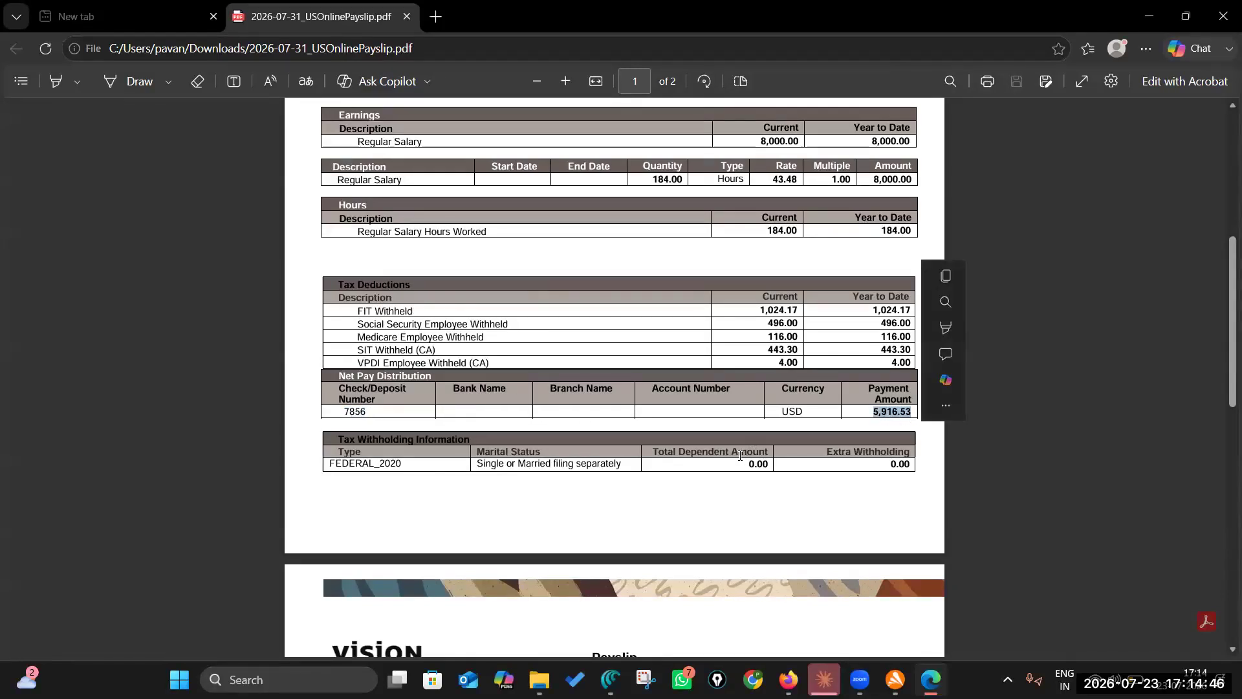
Look over both pages of the payslip, including the federal and CA tax withholding information
scroll(890, 416, "up", 1)
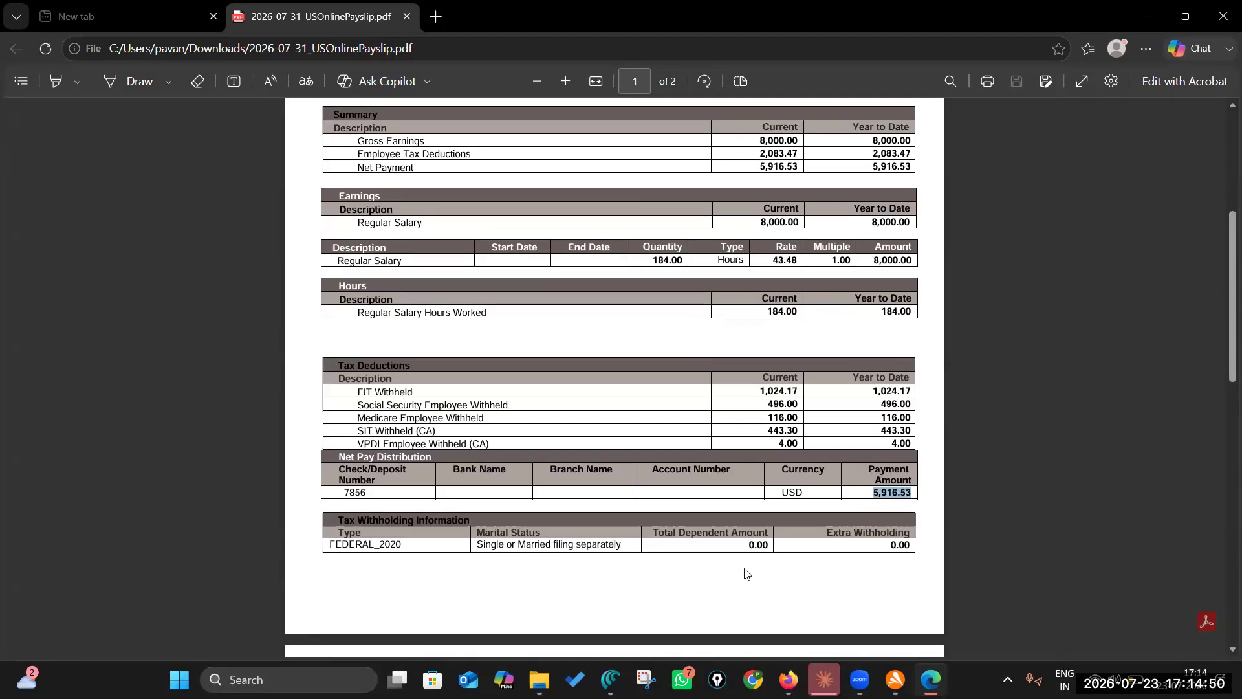
scroll(747, 574, "down", 5)
scroll(746, 573, "up", 8)
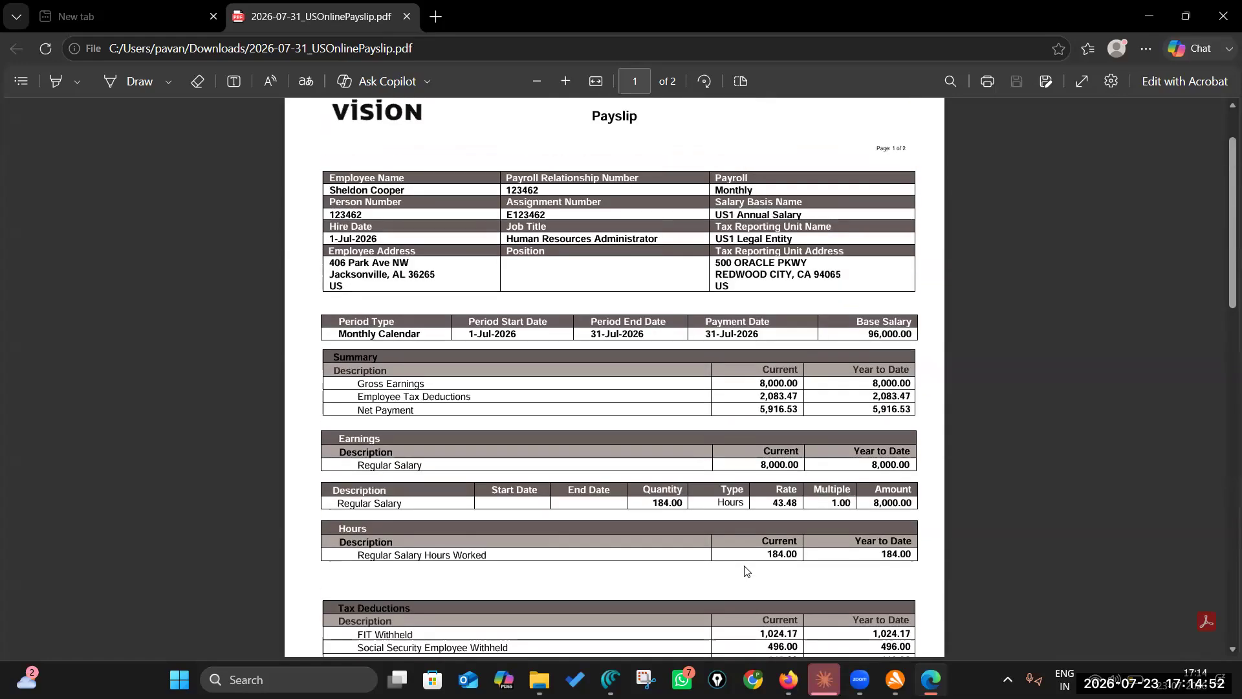
scroll(664, 466, "up", 1)
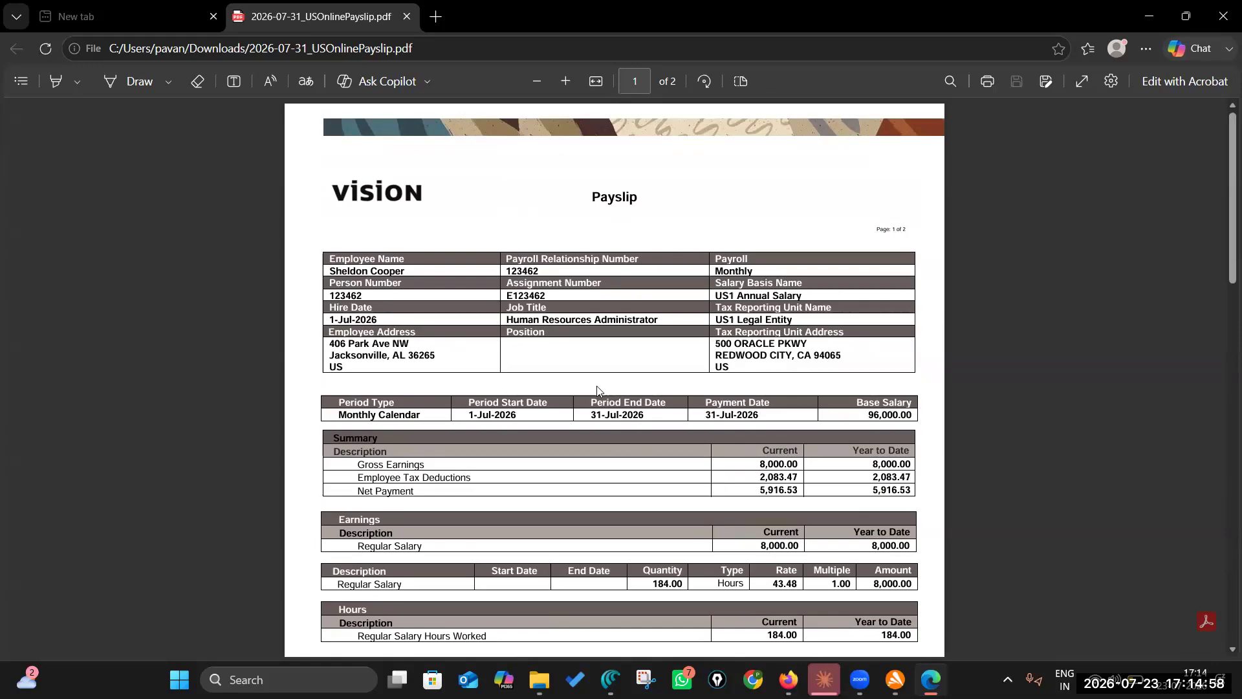
scroll(668, 405, "down", 4)
scroll(668, 406, "down", 5)
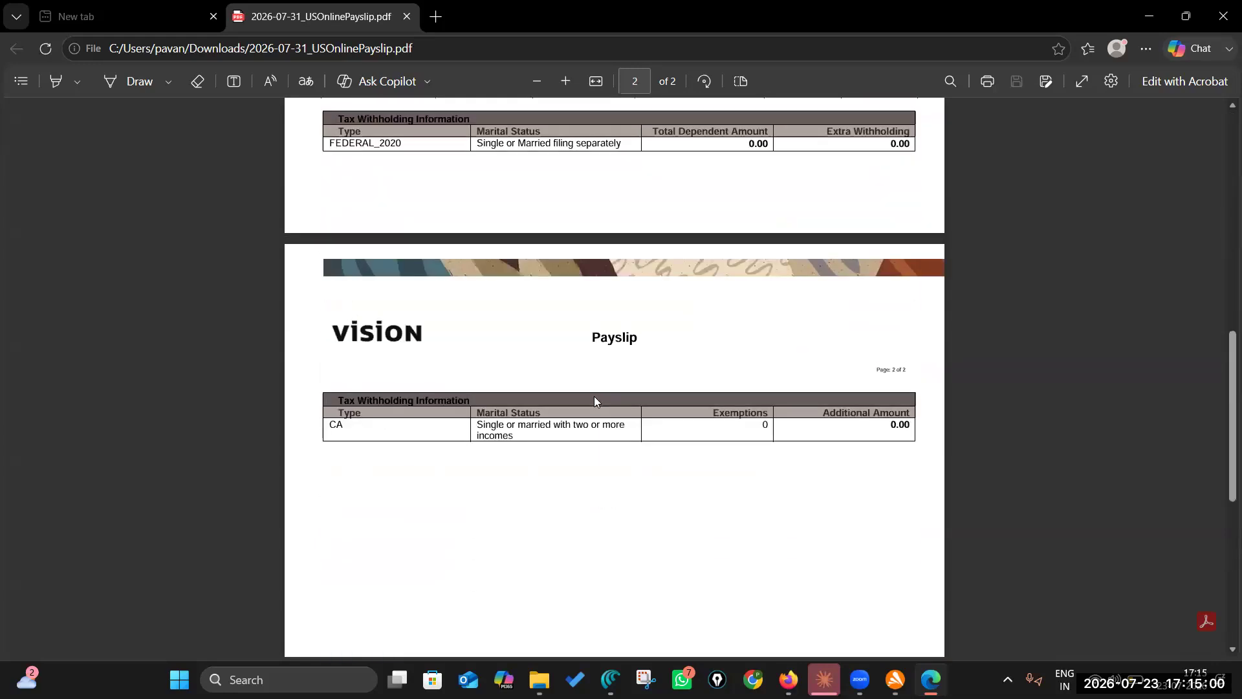
scroll(595, 401, "up", 10)
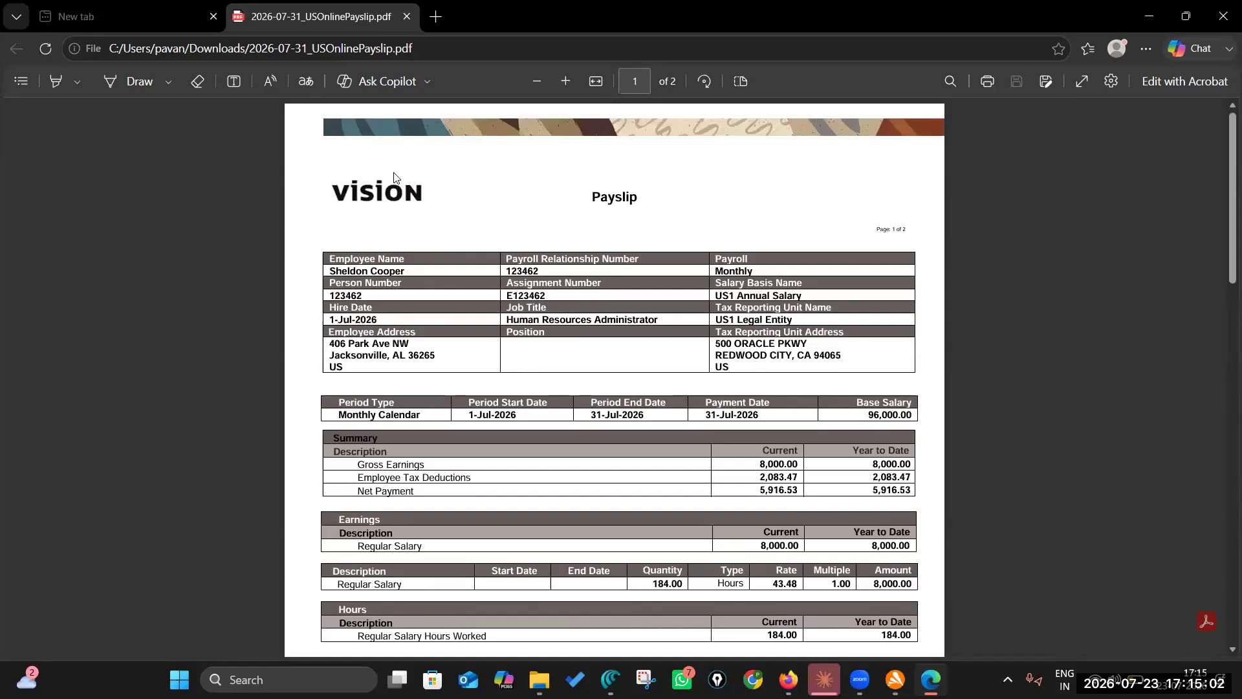